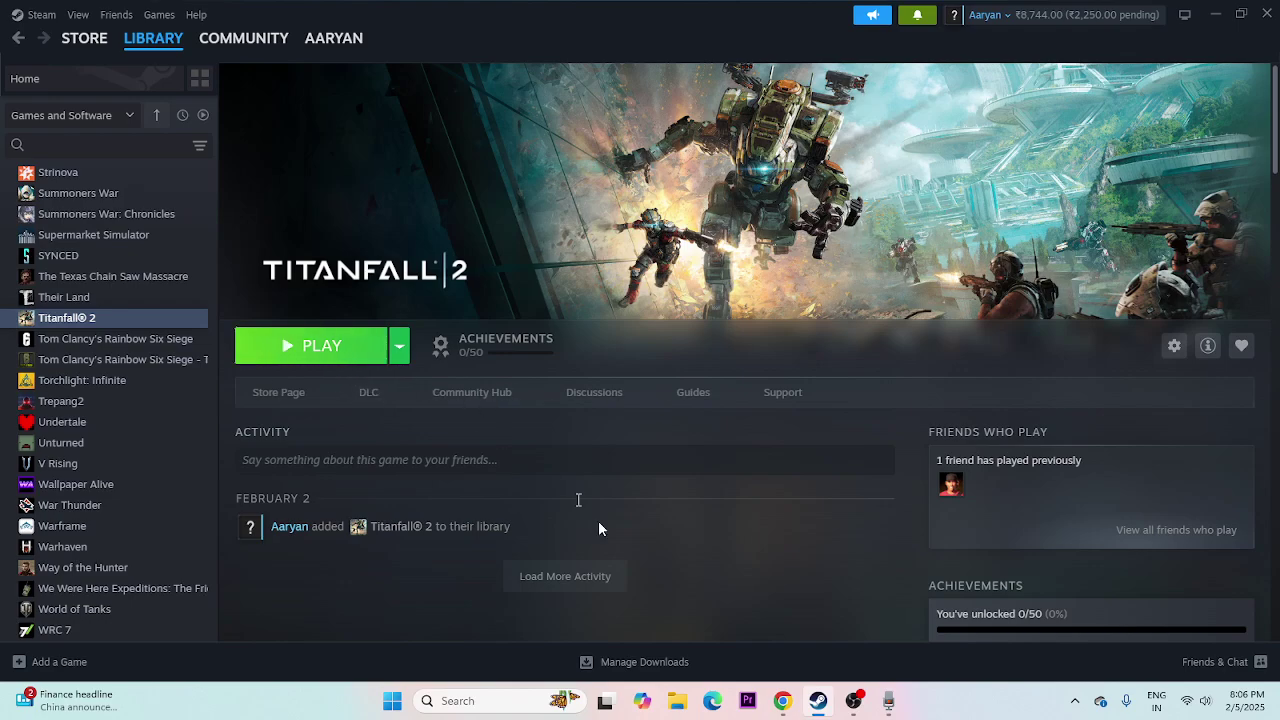
# - Bring up the computer's power options, including Restart, and dismiss them without choosing one
pyautogui.click(393, 701)
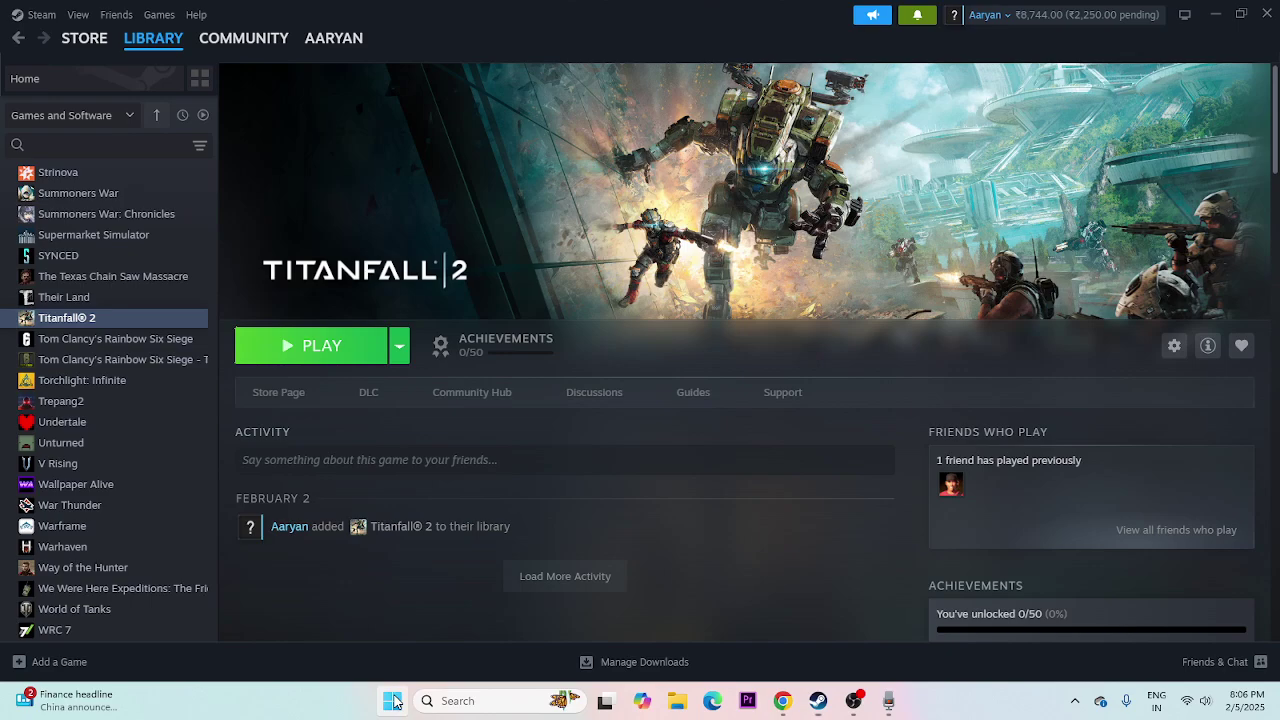
pyautogui.click(393, 701)
pyautogui.click(838, 646)
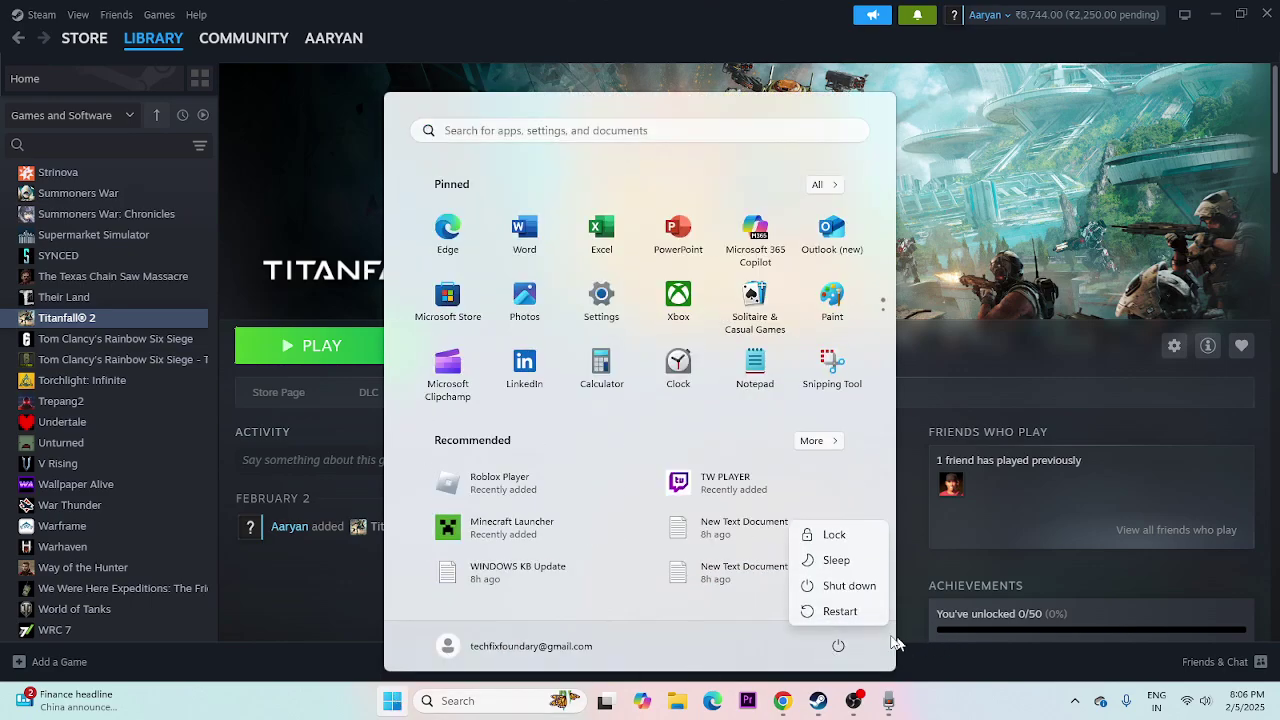
pyautogui.click(946, 700)
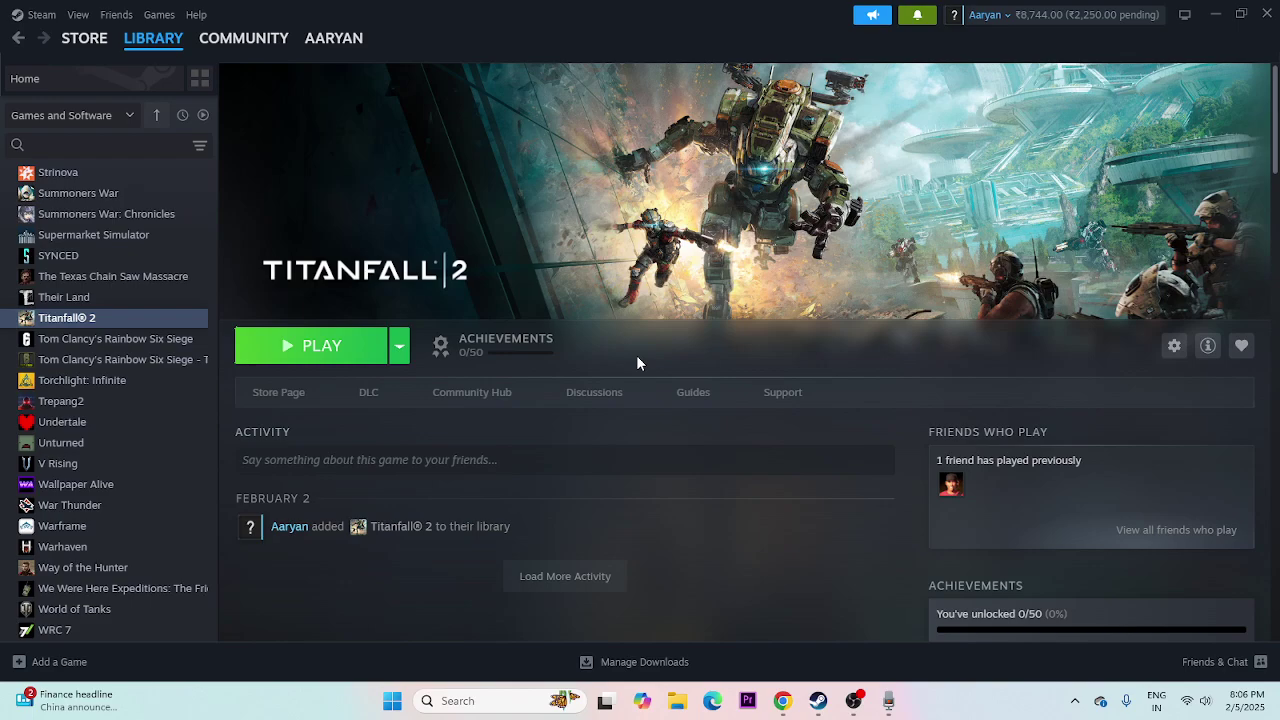
# - Check which drive holds Titanfall 2 in its installed files properties, and close the Steam window
pyautogui.rightClick(86, 323)
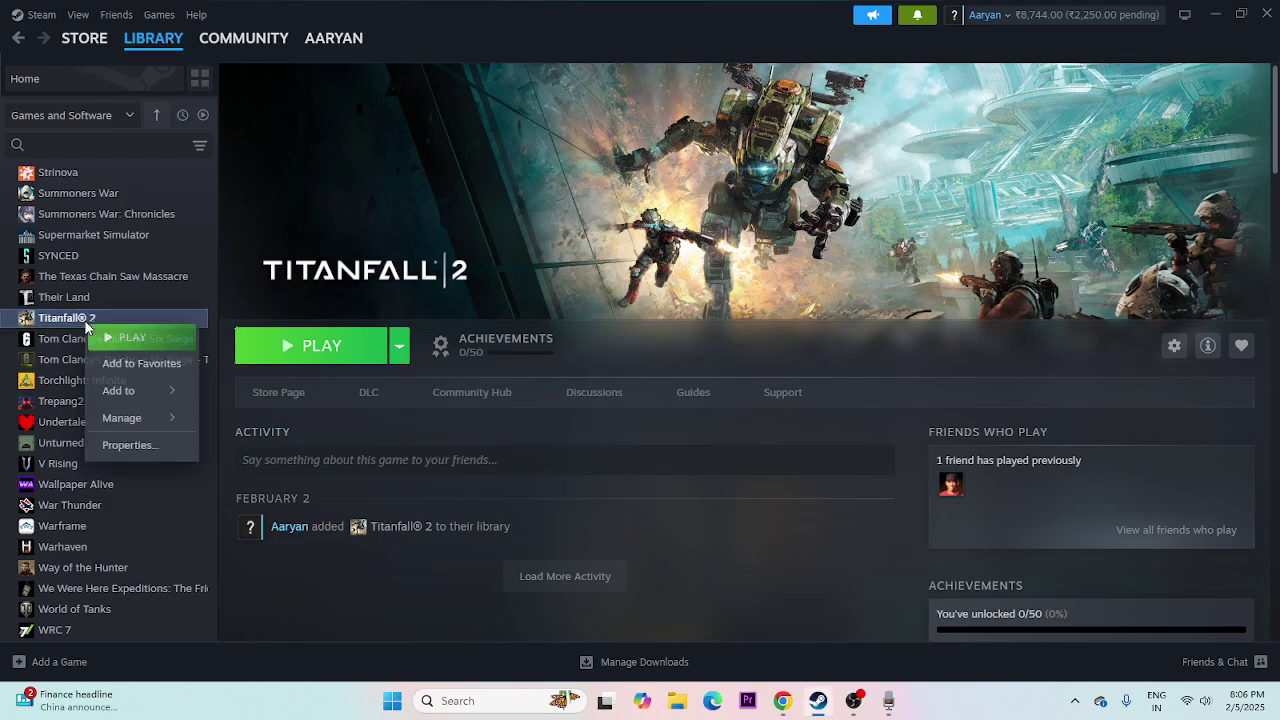
pyautogui.click(128, 445)
pyautogui.click(337, 264)
pyautogui.click(352, 236)
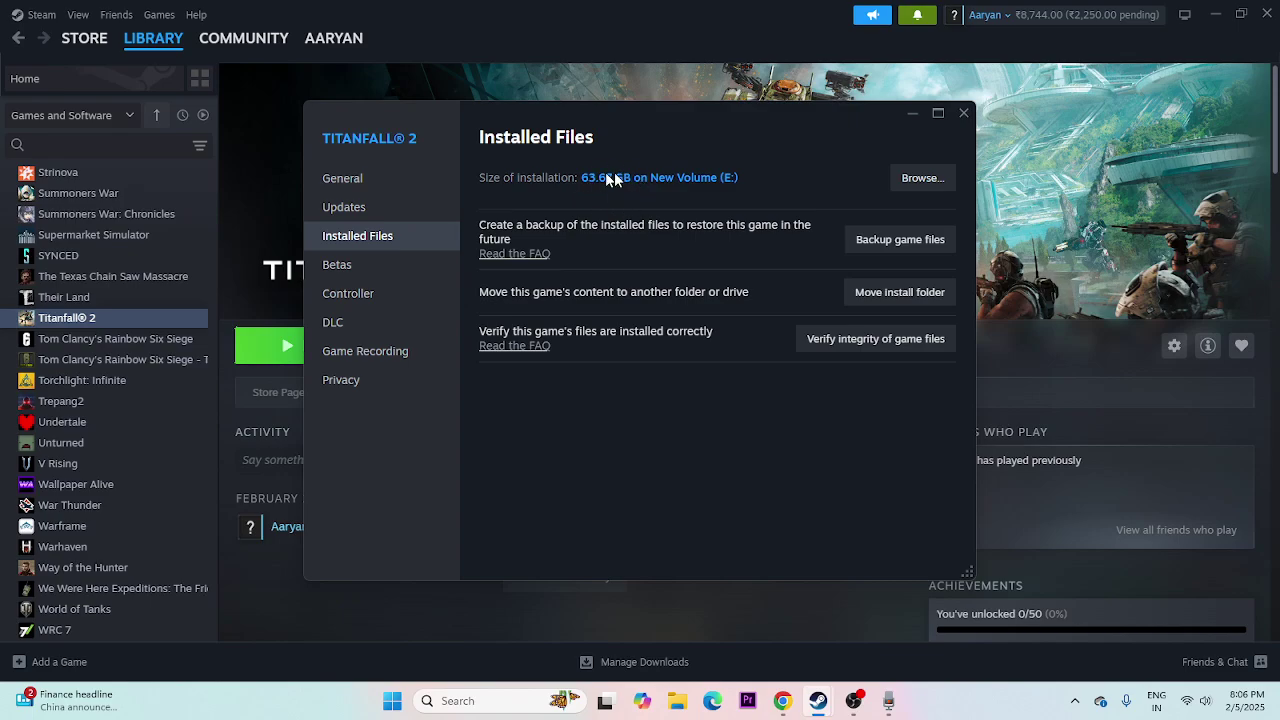
pyautogui.click(963, 113)
pyautogui.click(1264, 14)
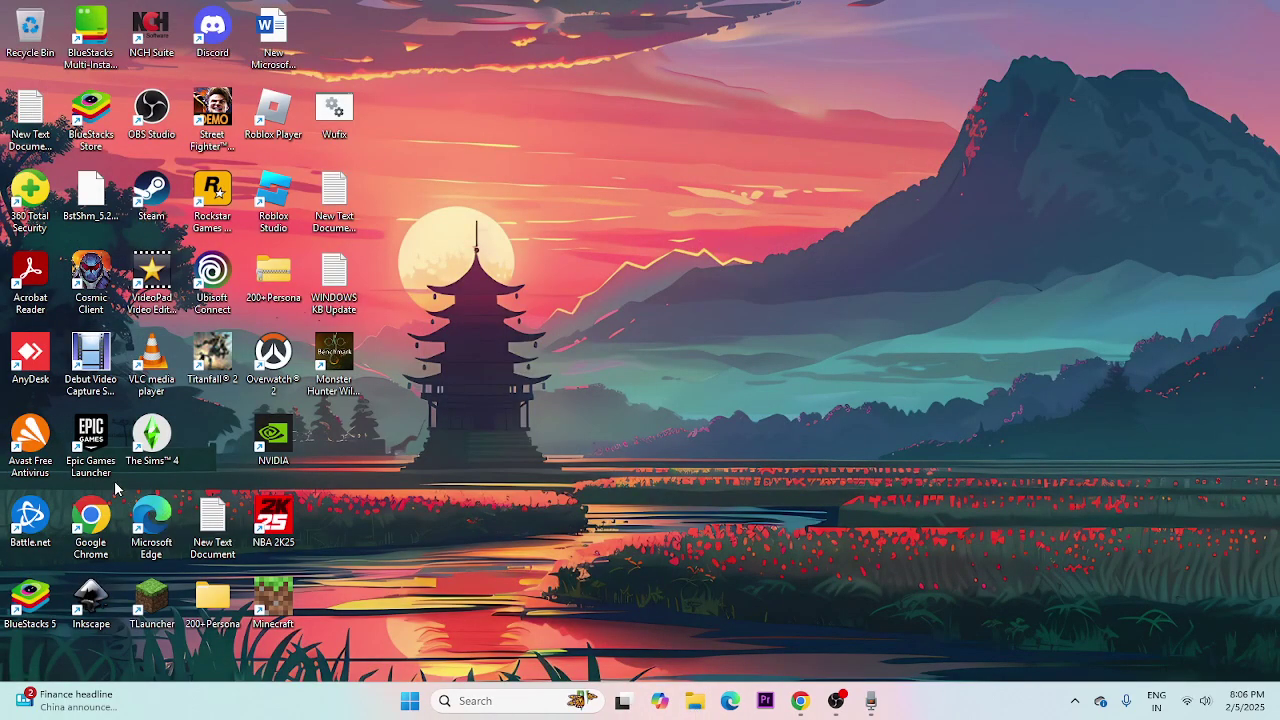
# - Switch to File Explorer and open SteamLibrary\steamapps\common\Titanfall2 on New Volume (E:) in a maximized window
pyautogui.press('super+e')
pyautogui.click(210, 488)
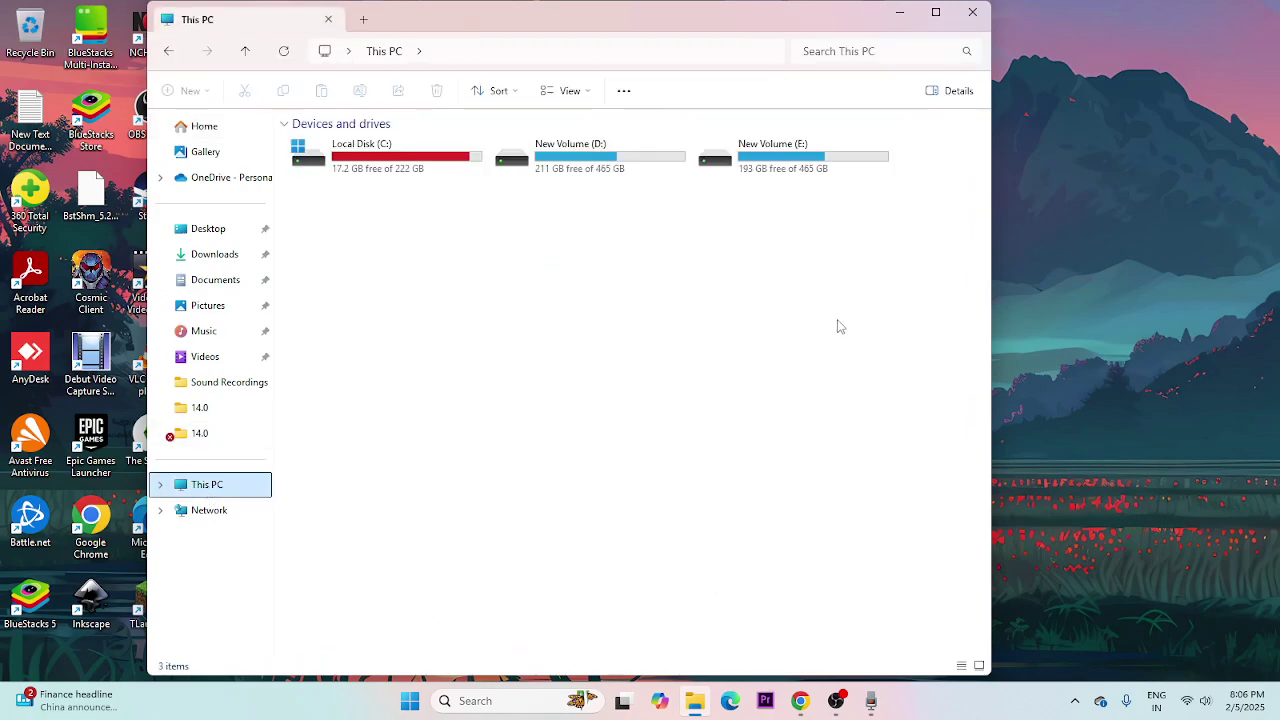
pyautogui.doubleClick(800, 160)
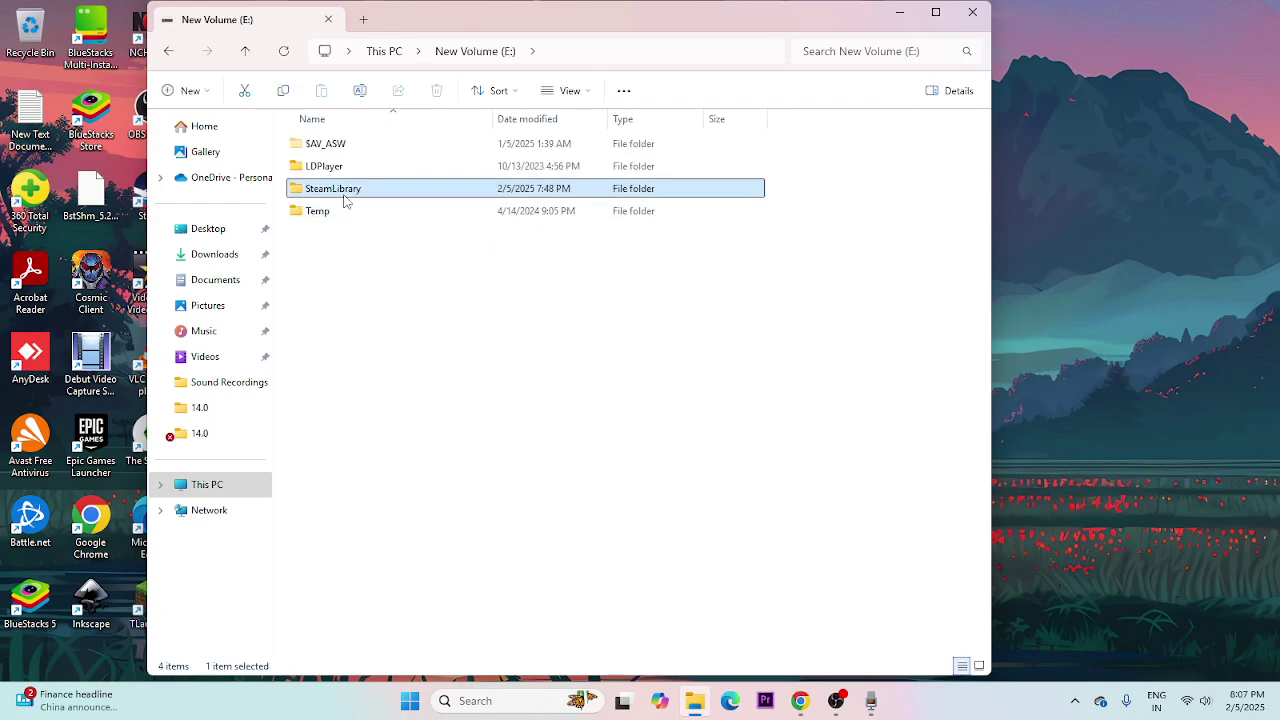
pyautogui.doubleClick(340, 189)
pyautogui.doubleClick(343, 147)
pyautogui.doubleClick(343, 147)
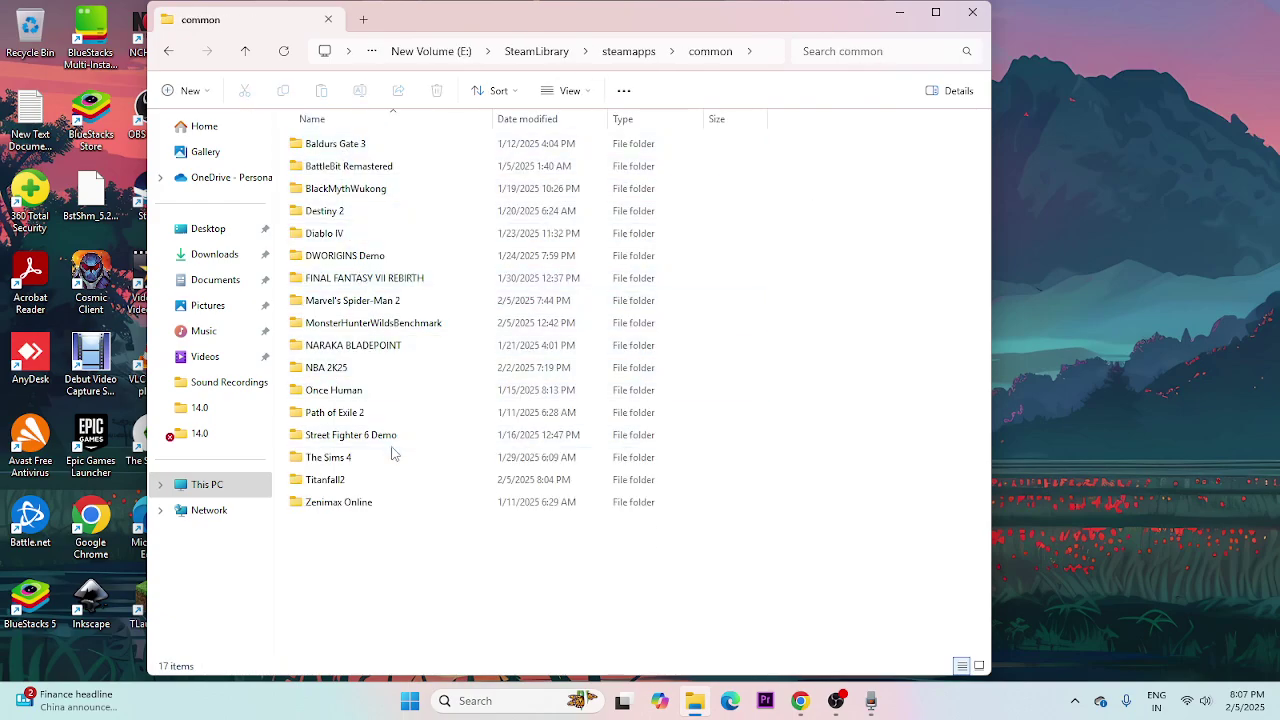
pyautogui.doubleClick(335, 481)
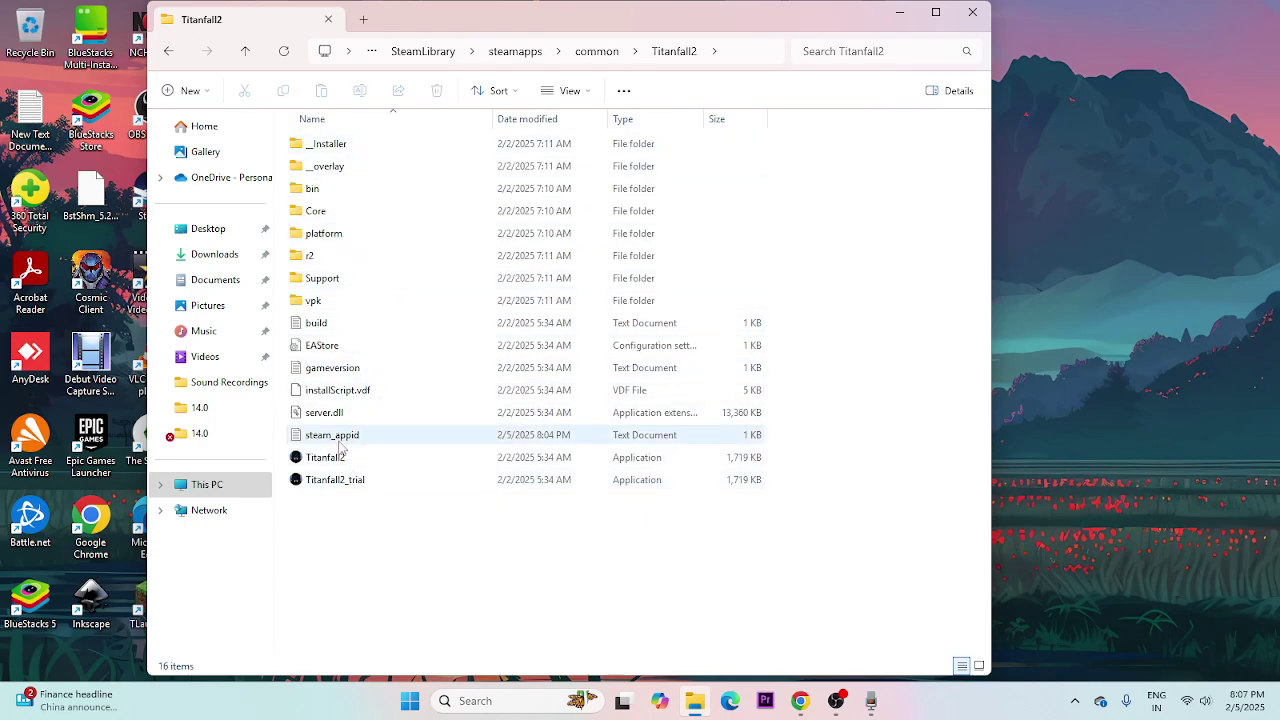
pyautogui.click(742, 462)
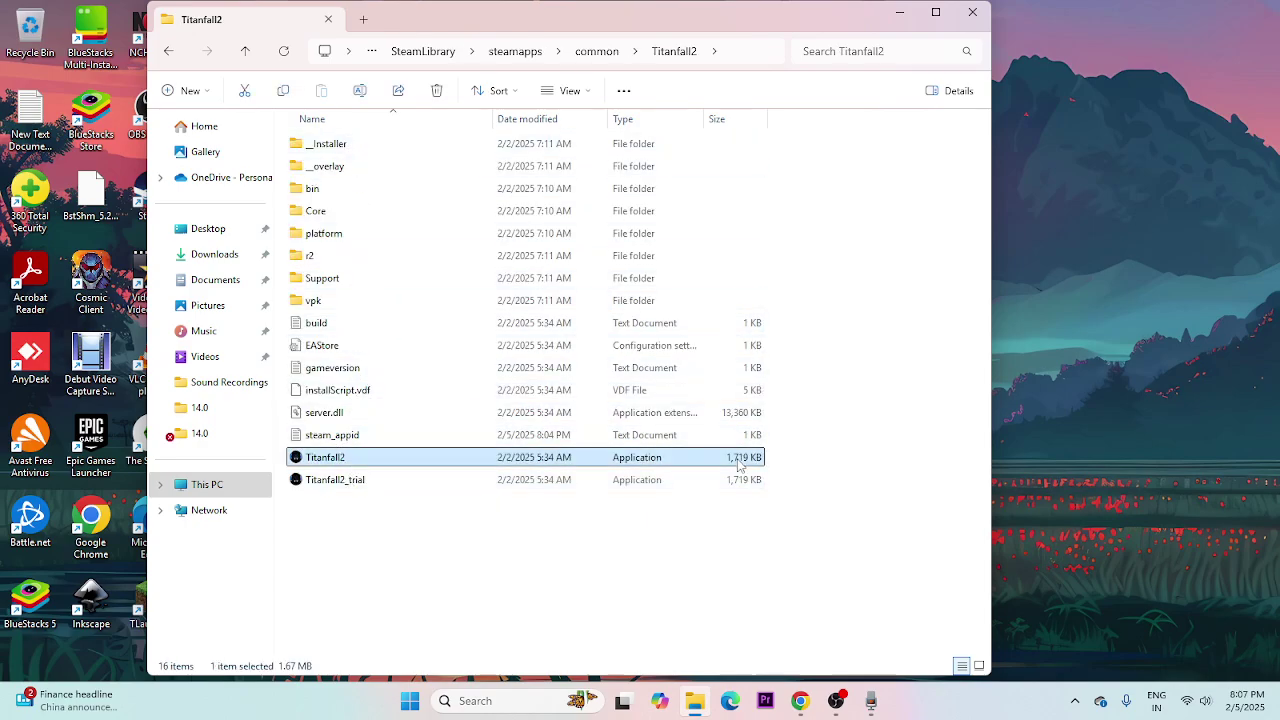
pyautogui.click(935, 12)
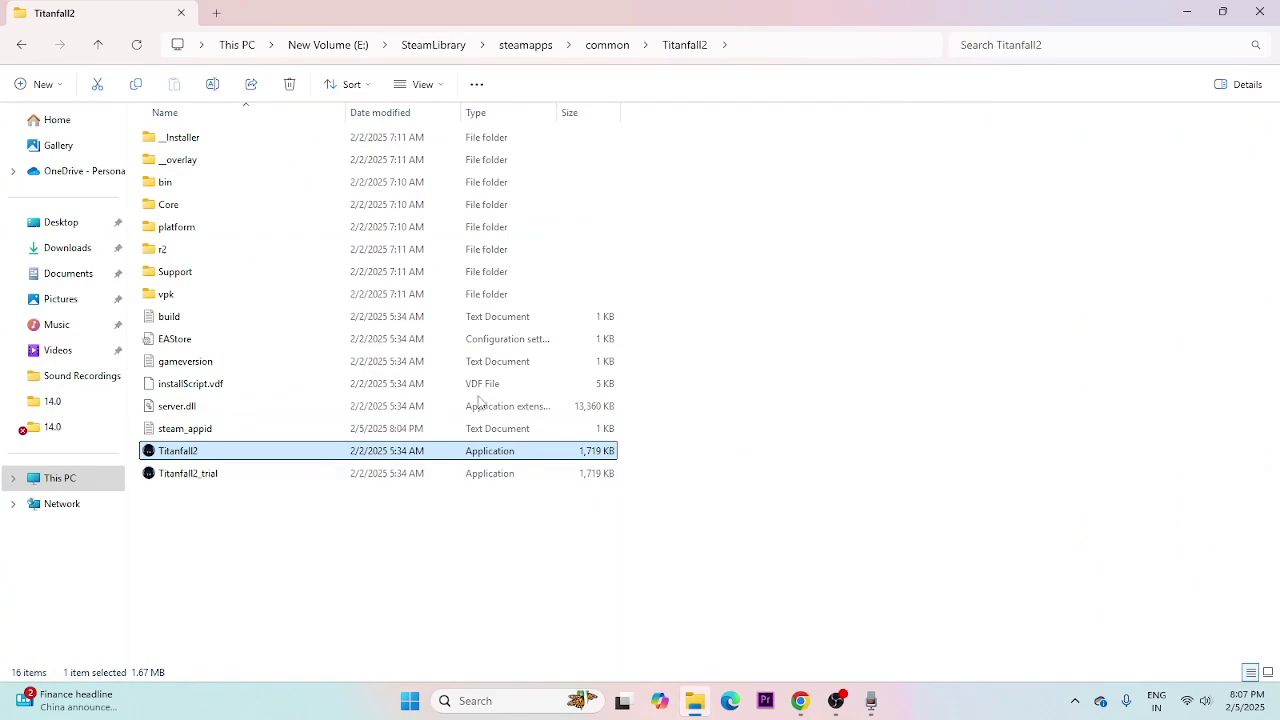
# - Open the compatibility settings in the properties of the Titanfall2 application file
pyautogui.click(585, 467)
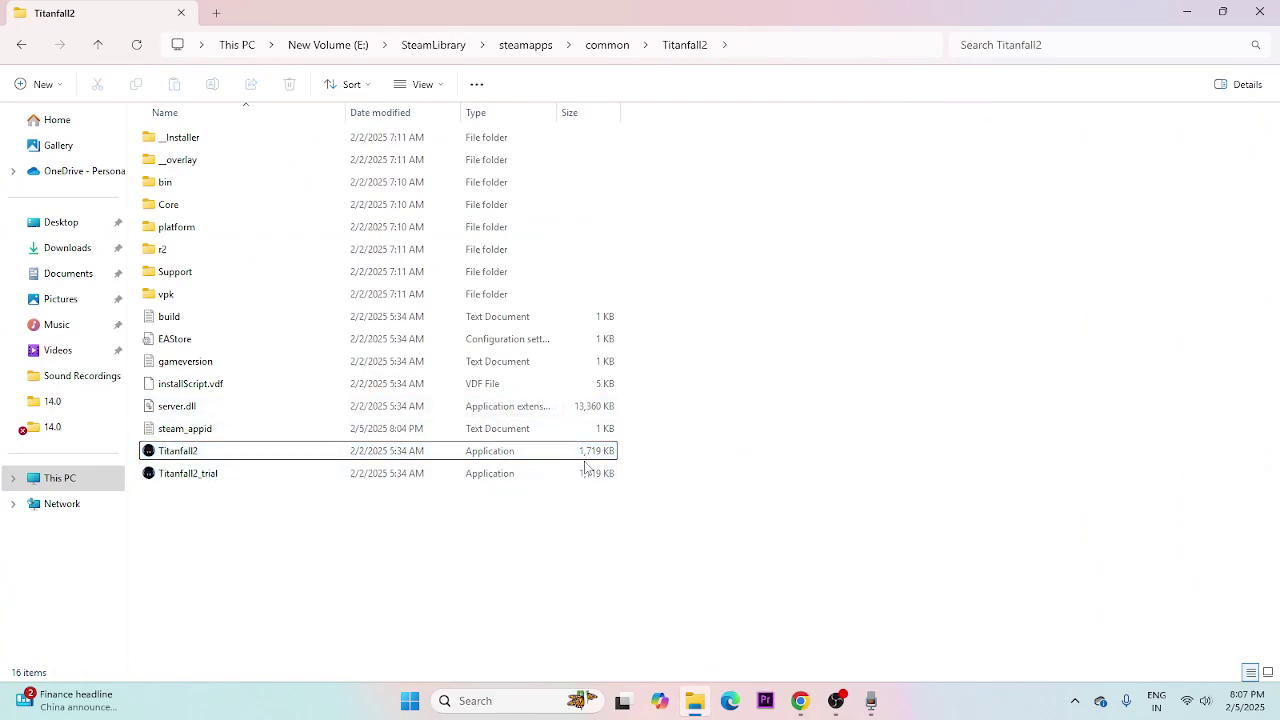
pyautogui.click(592, 458)
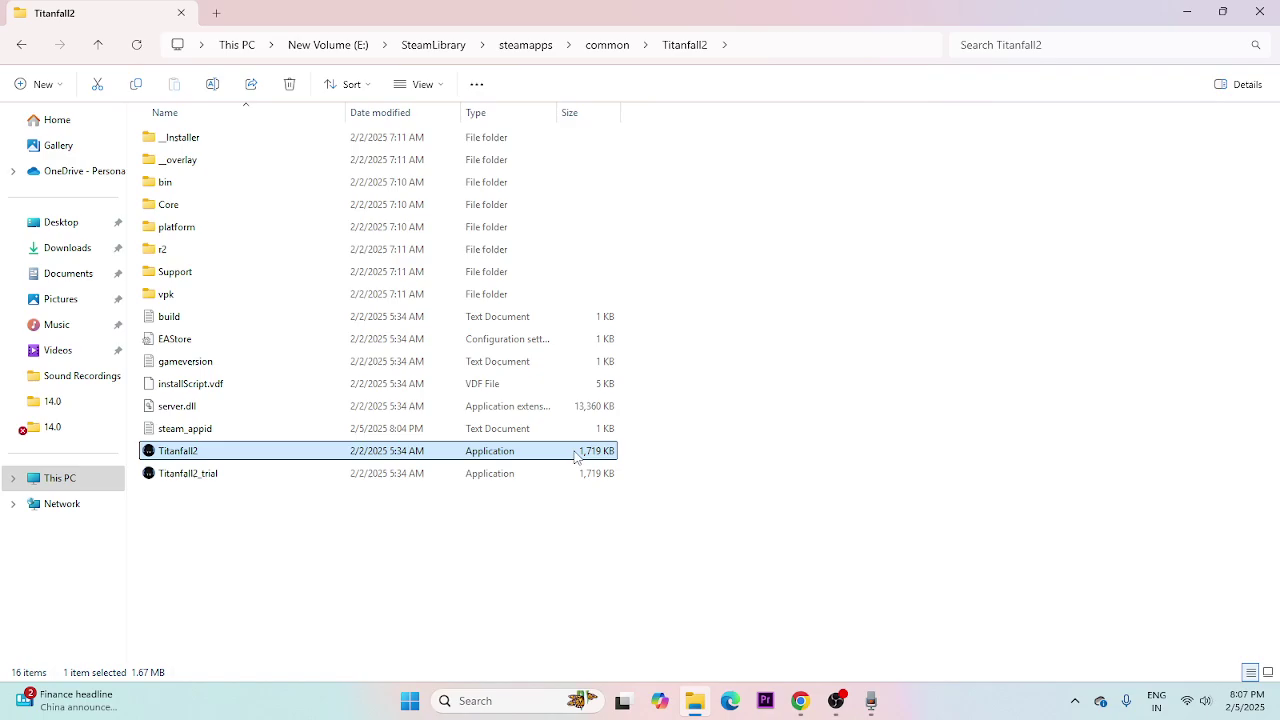
pyautogui.rightClick(556, 455)
pyautogui.click(601, 513)
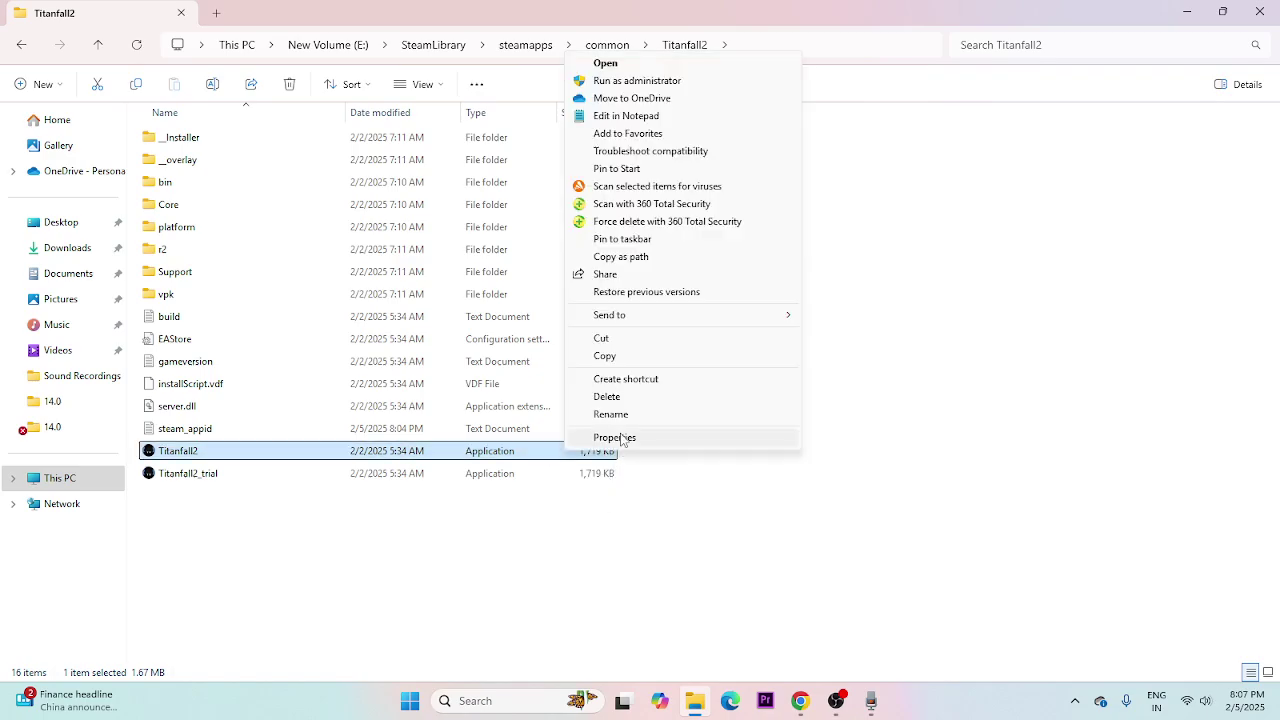
pyautogui.click(620, 437)
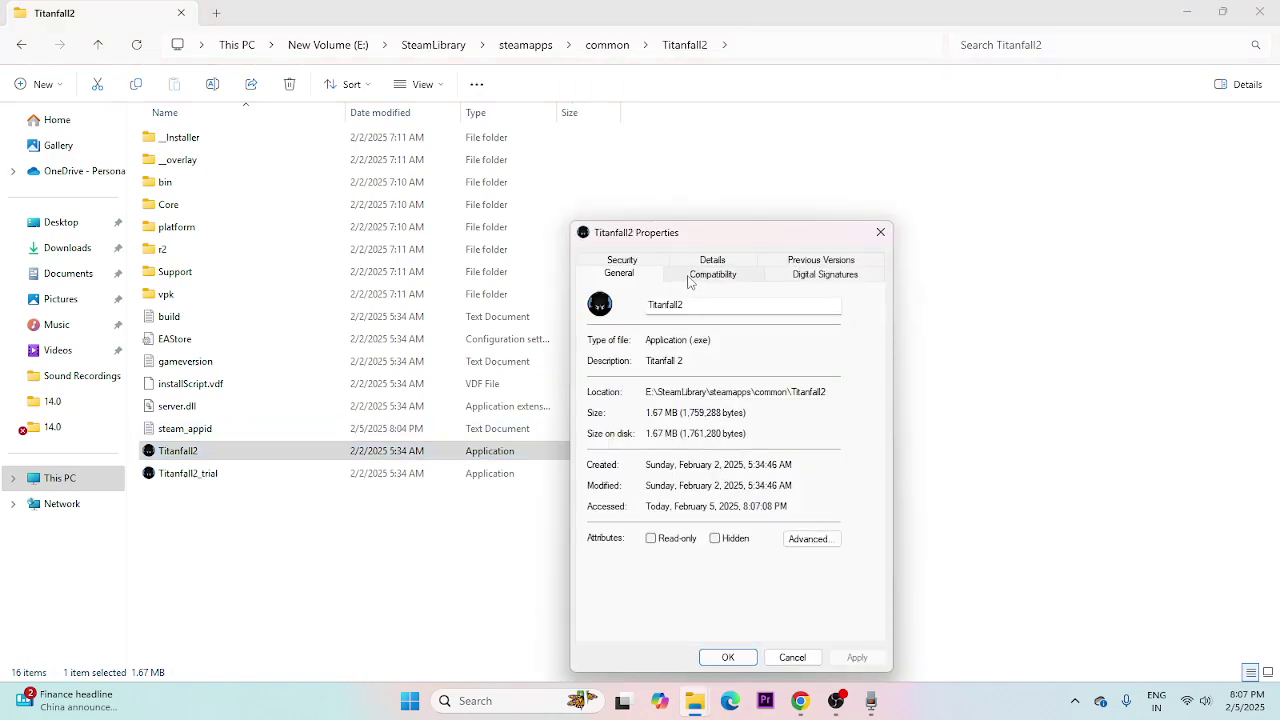
pyautogui.click(711, 274)
# - Enable compatibility mode for the Titanfall2 application, choose Windows 8, and apply the change
pyautogui.click(600, 381)
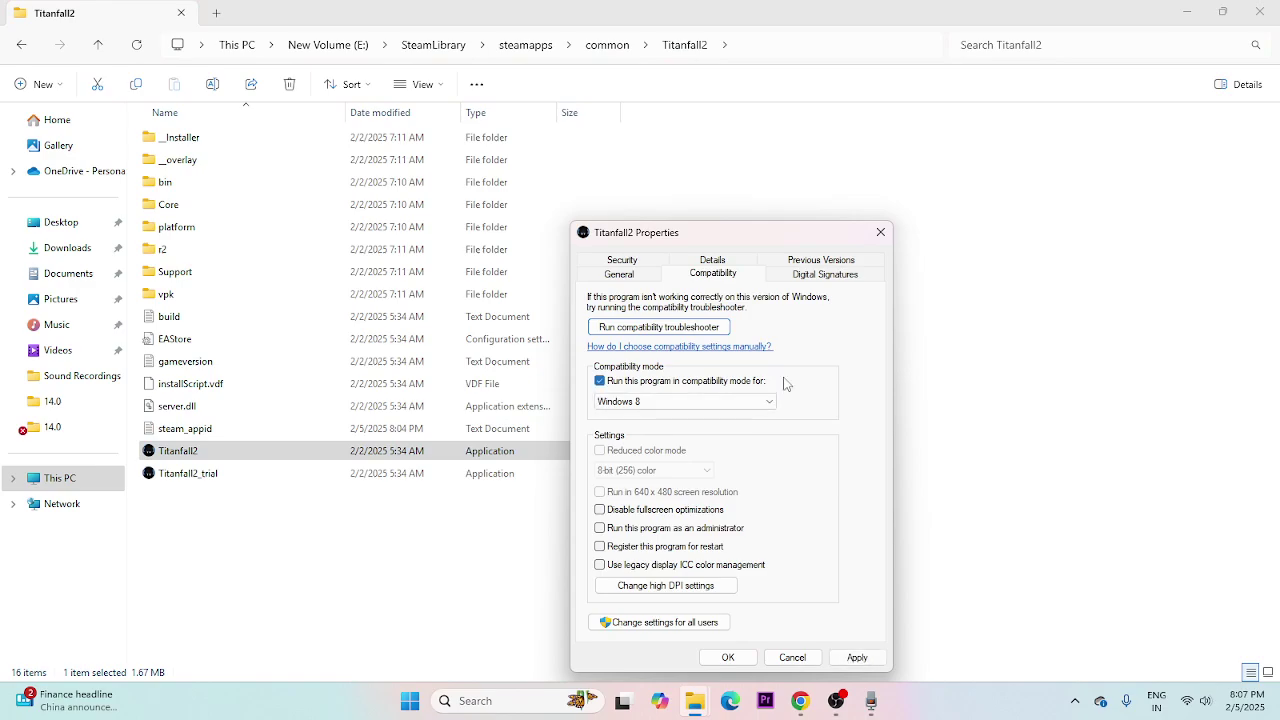
pyautogui.click(765, 401)
pyautogui.click(650, 446)
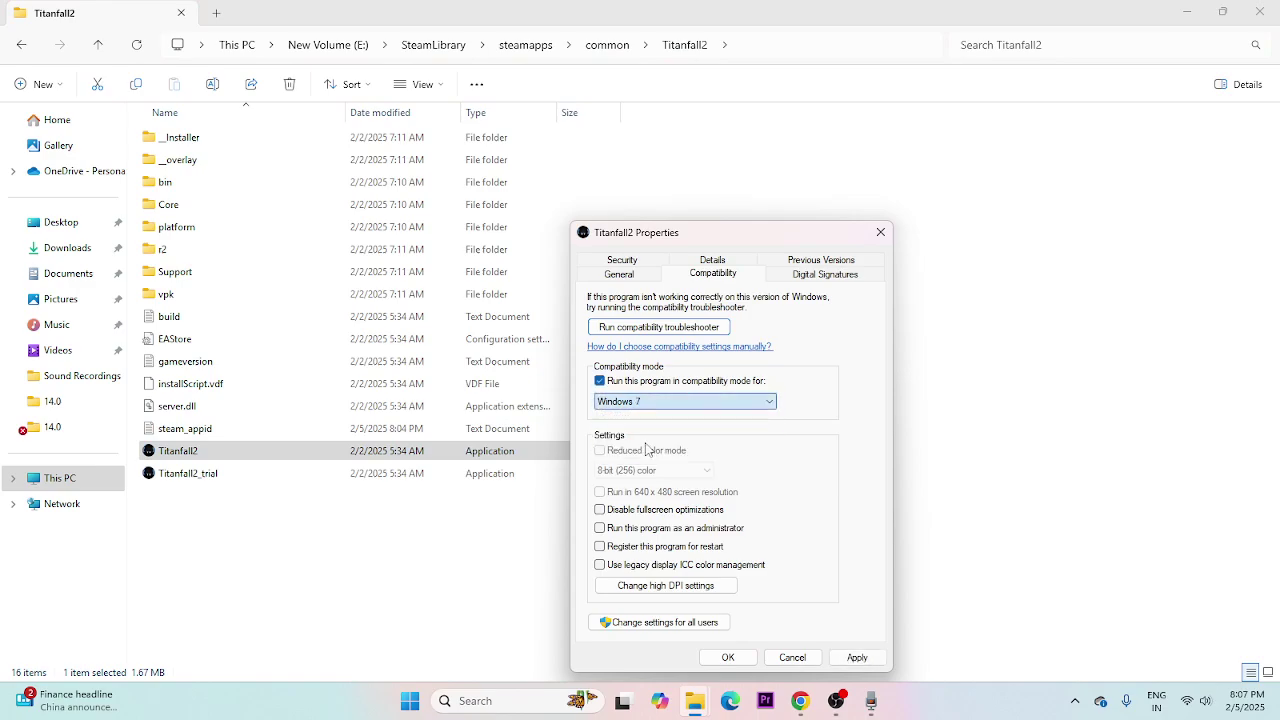
pyautogui.click(661, 405)
pyautogui.click(648, 456)
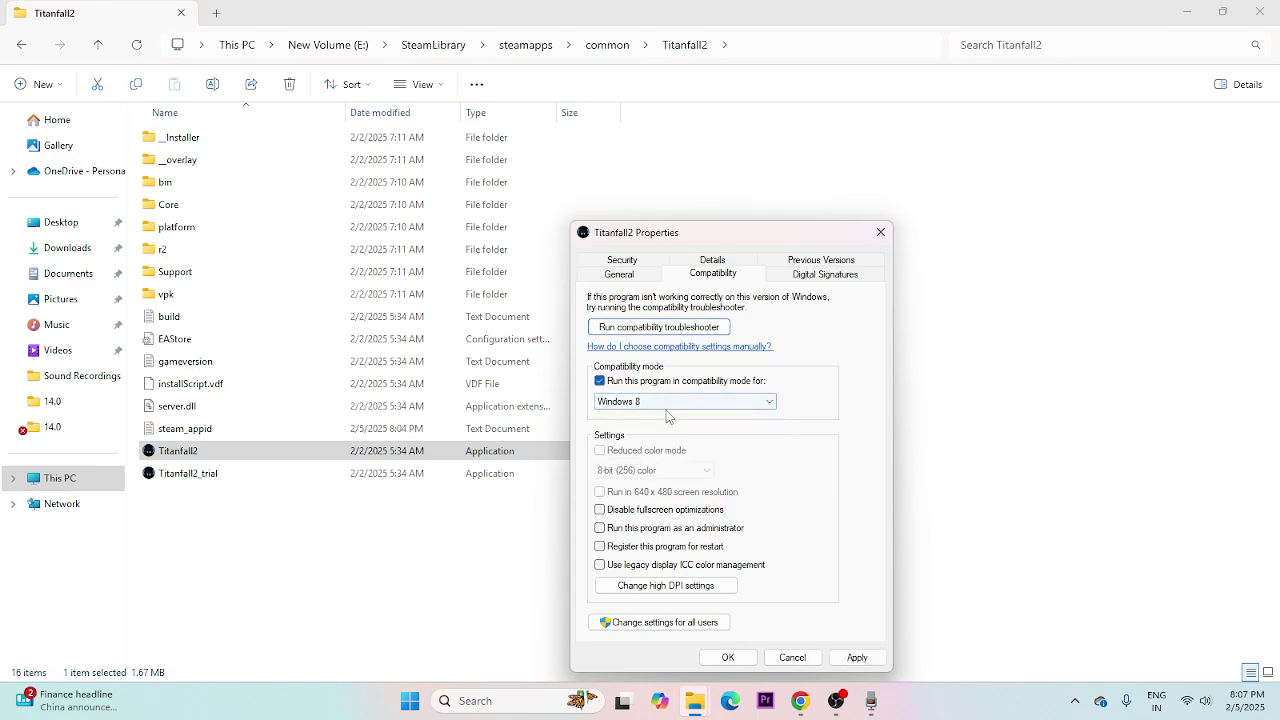
pyautogui.click(857, 657)
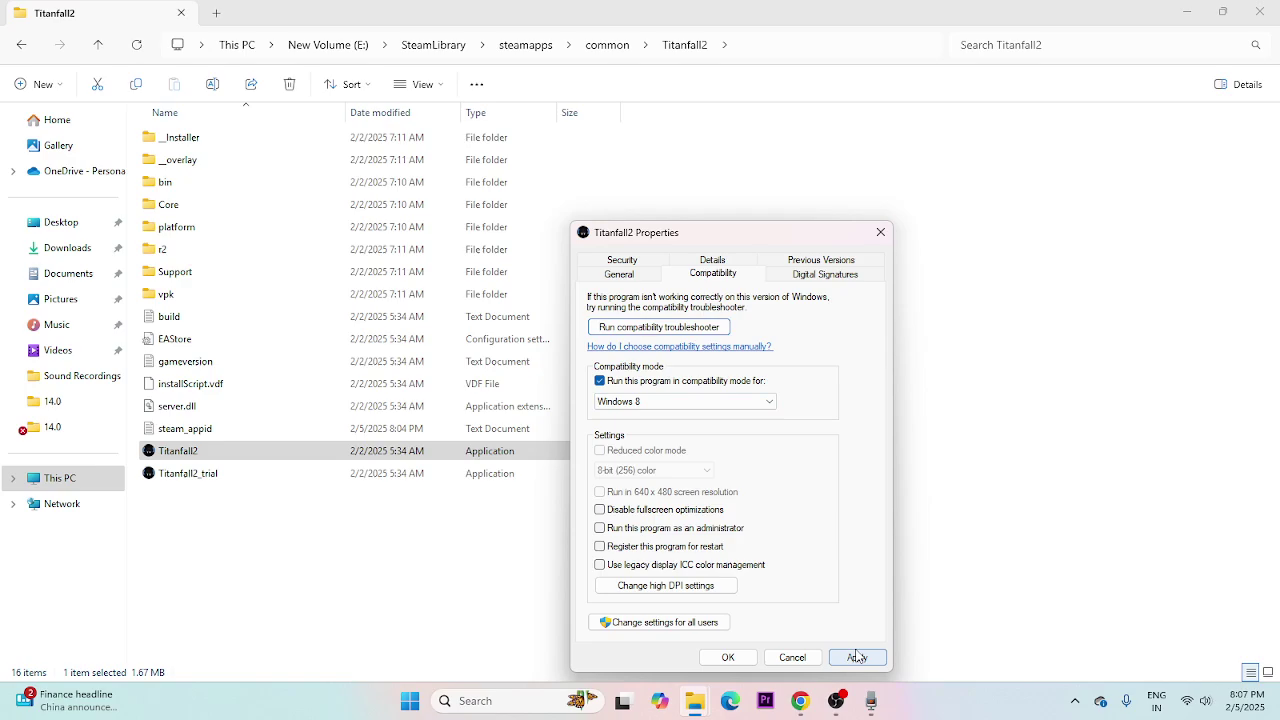
# - Set Titanfall2 to run as an administrator, save the properties, and close the folder window
pyautogui.click(600, 528)
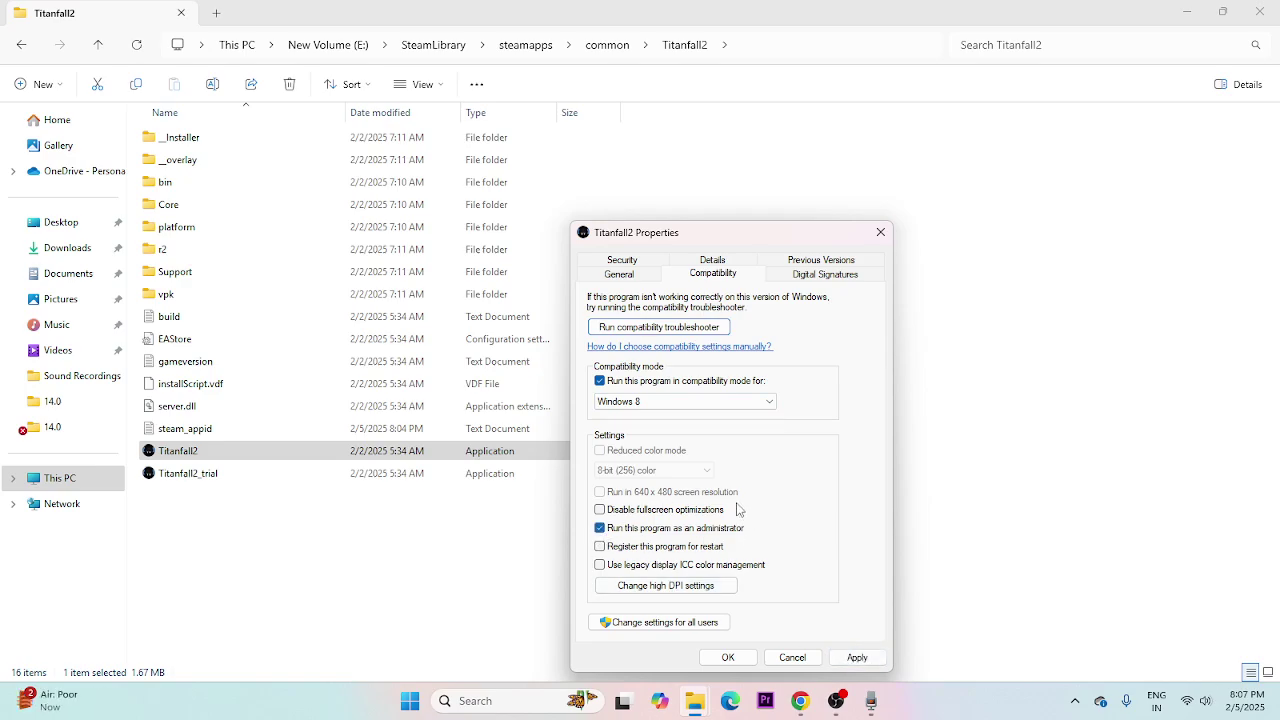
pyautogui.click(857, 657)
pyautogui.click(728, 657)
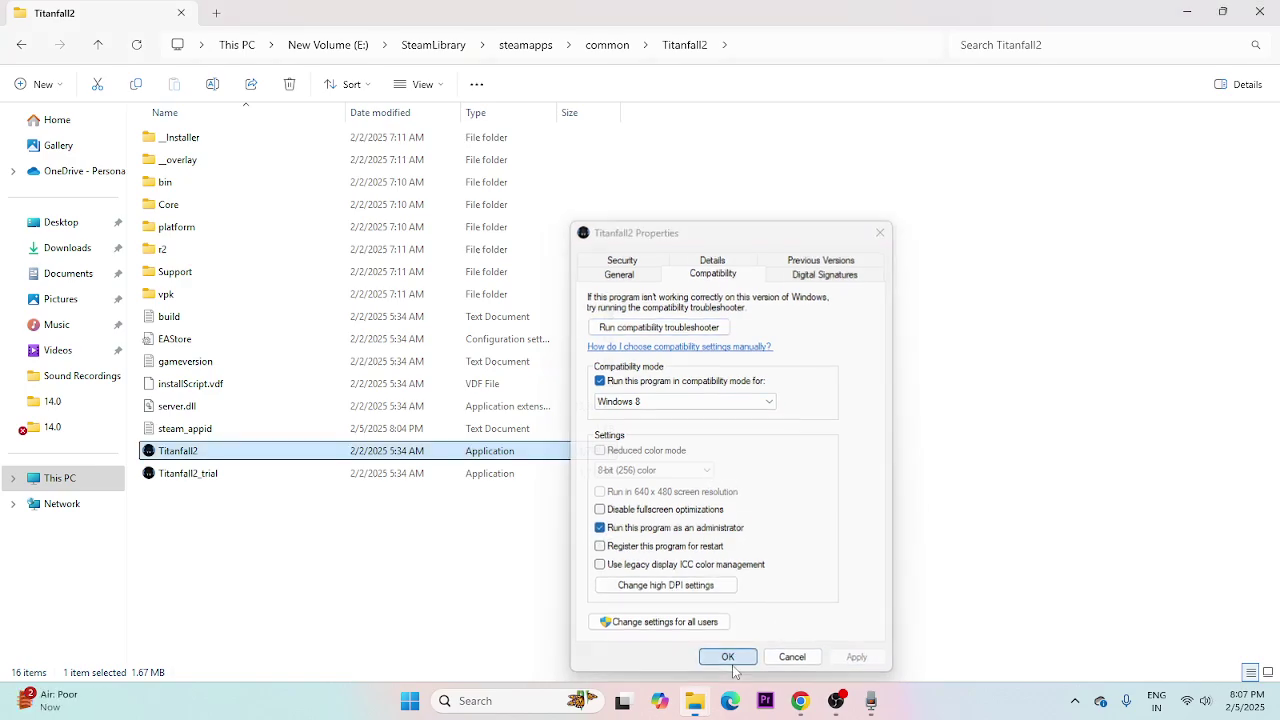
pyautogui.click(1259, 12)
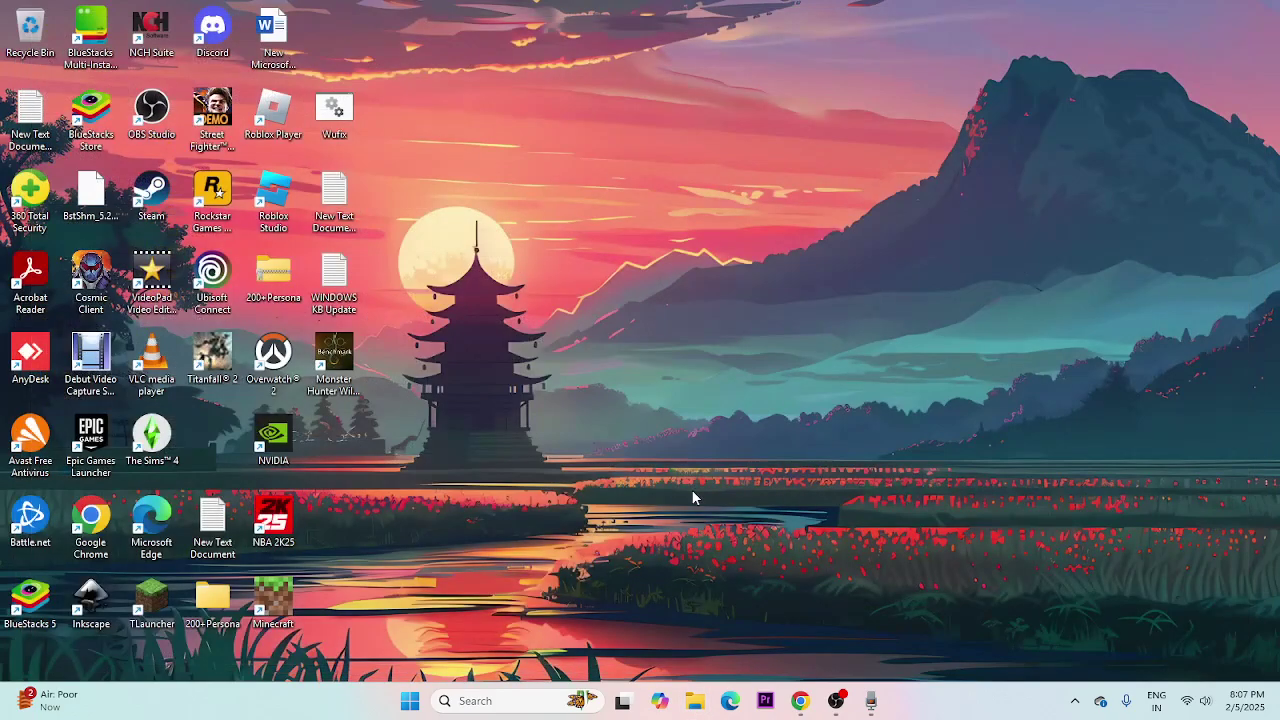
# - Start Steam and look inside the My Games folder in Documents using File Explorer
pyautogui.doubleClick(151, 190)
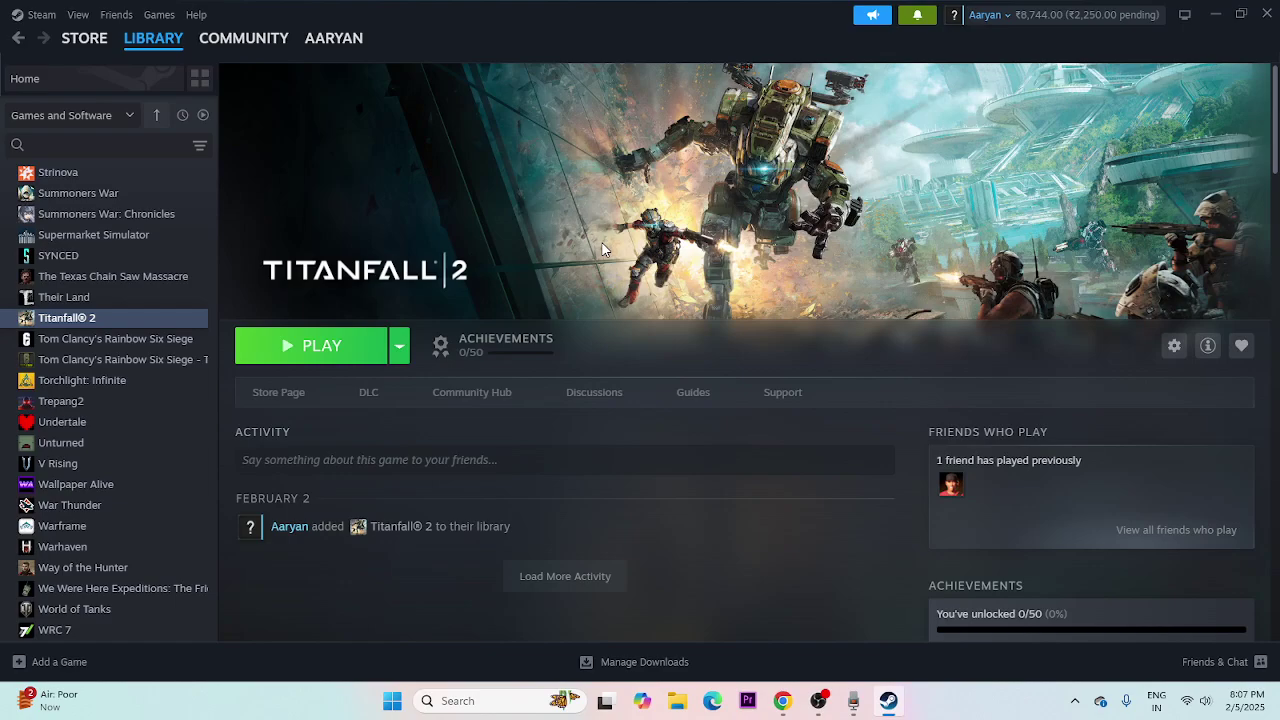
pyautogui.click(677, 700)
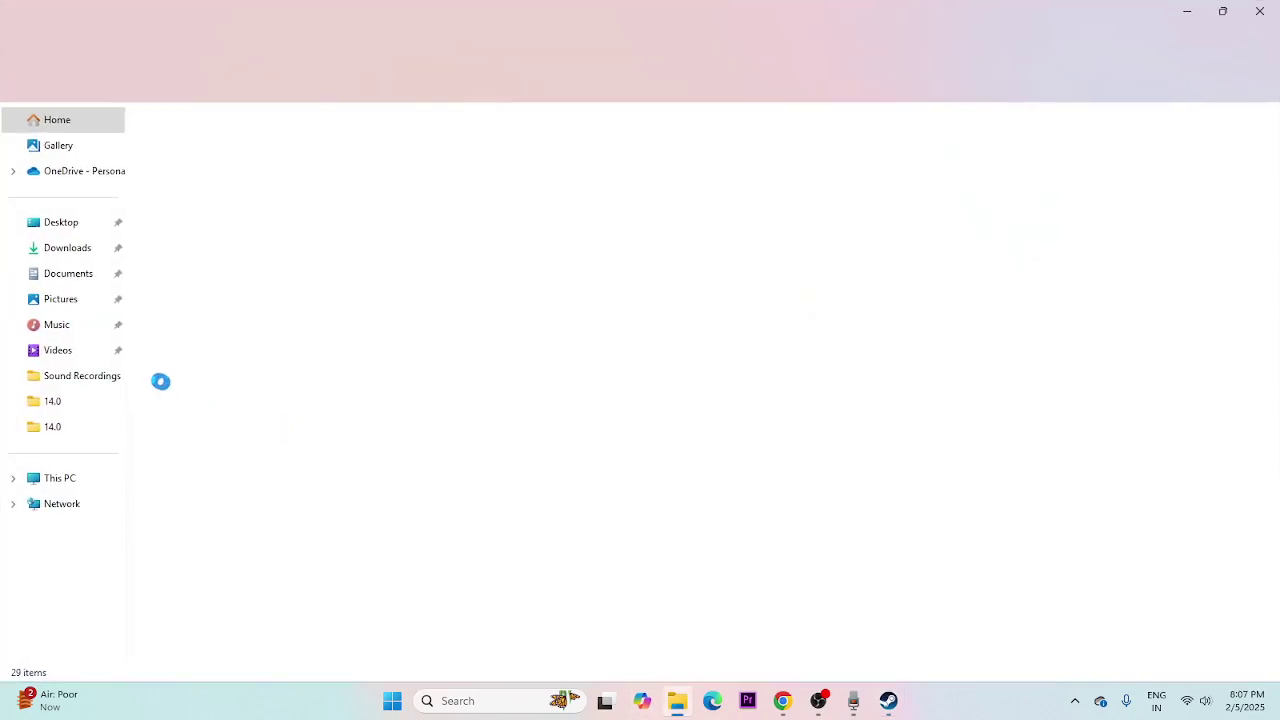
pyautogui.click(76, 273)
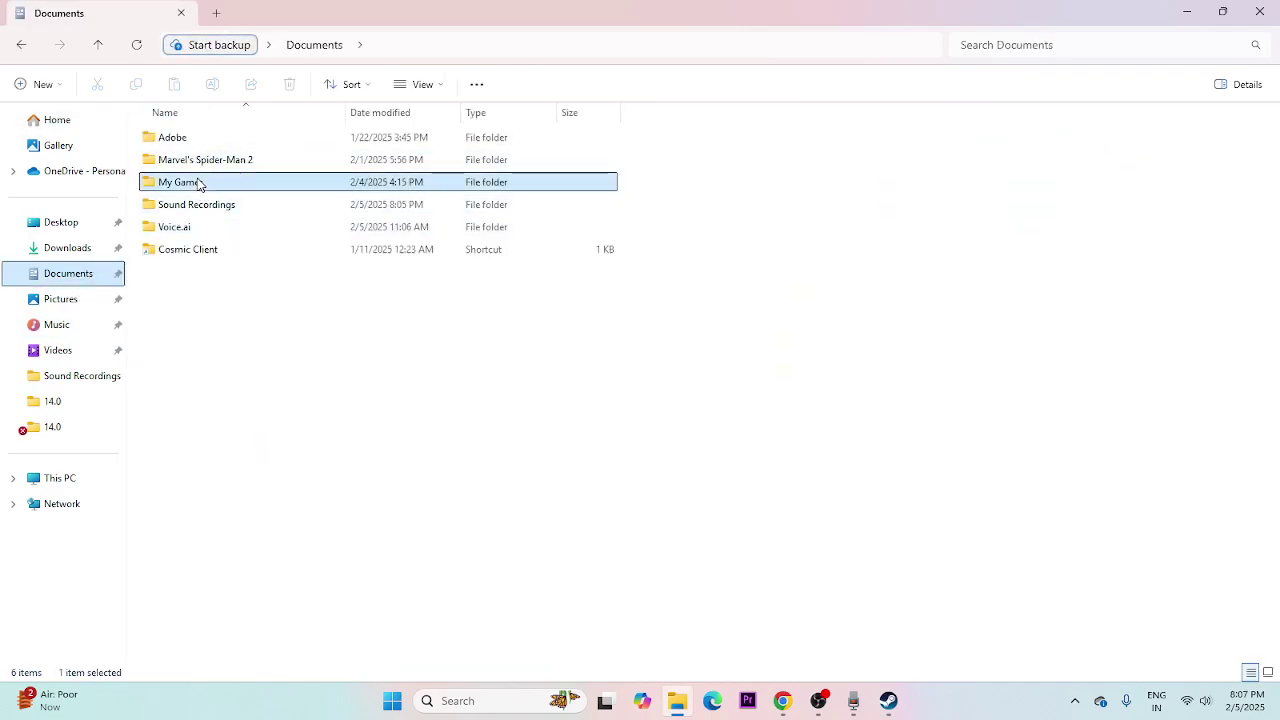
pyautogui.doubleClick(190, 182)
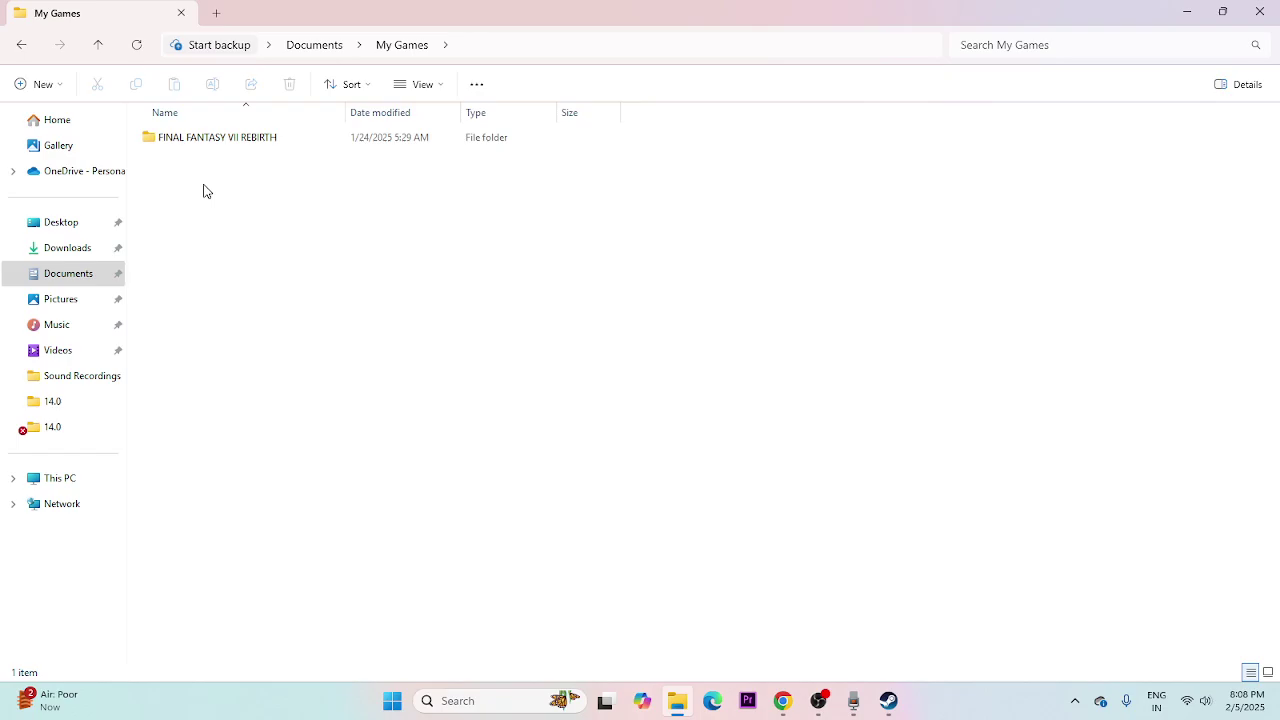
pyautogui.click(1259, 12)
# - Find Control Panel through Windows search and open Windows Defender Firewall under System and Security
pyautogui.click(455, 700)
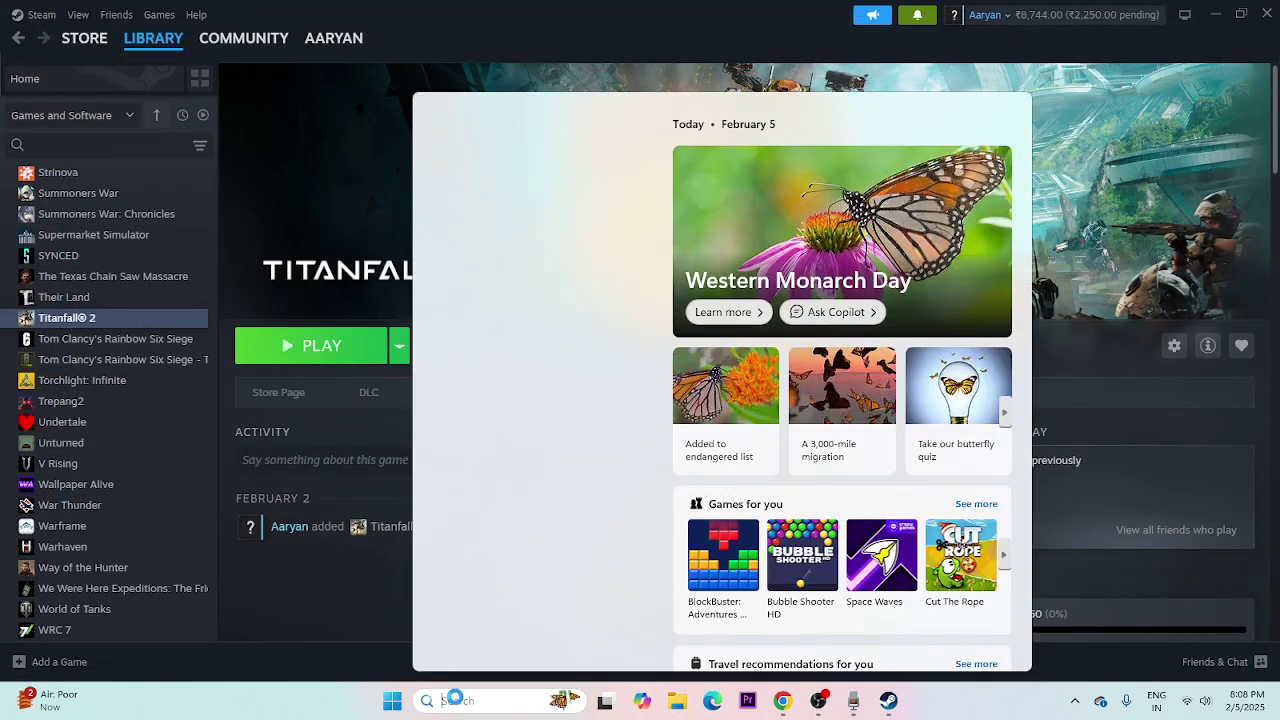
pyautogui.write('control')
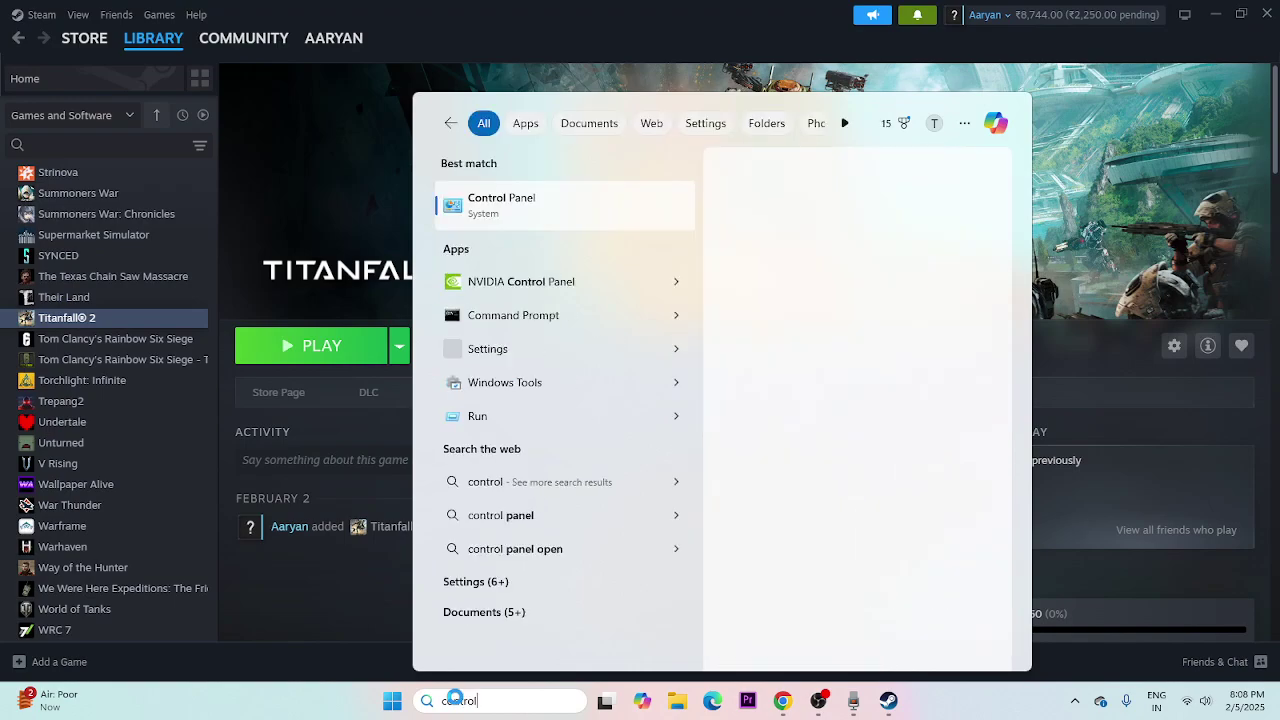
pyautogui.click(536, 221)
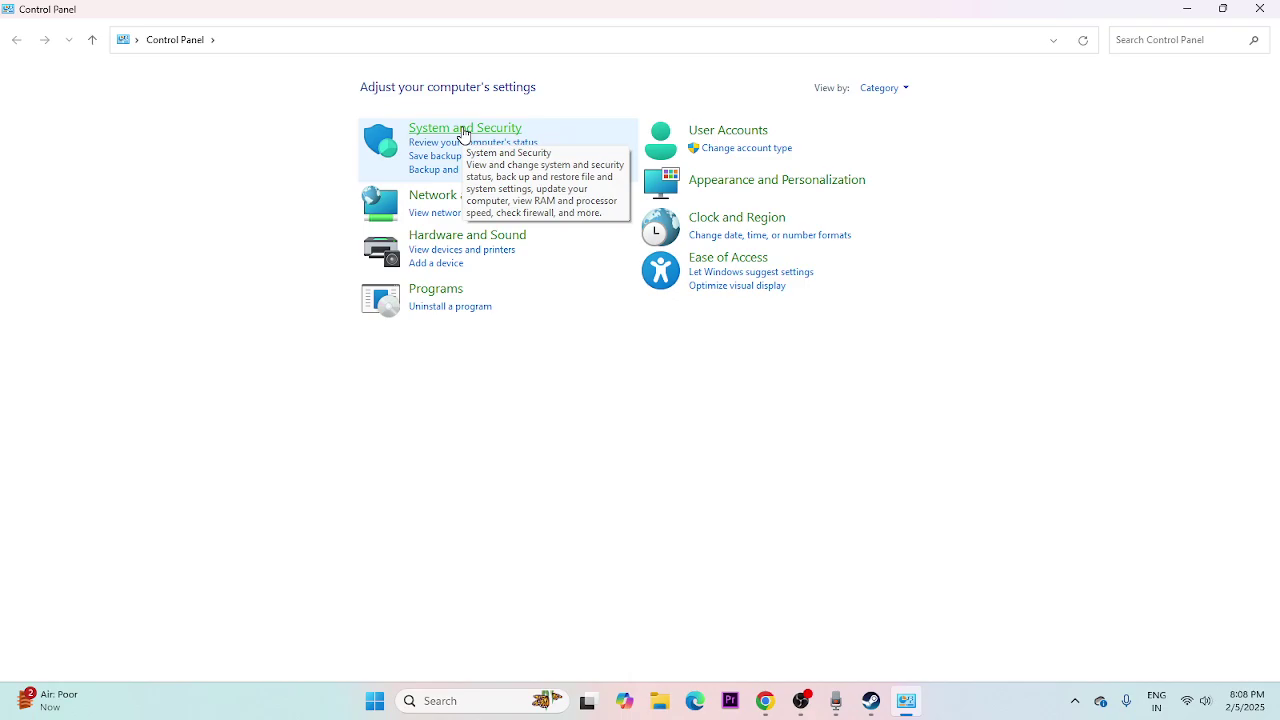
pyautogui.click(463, 131)
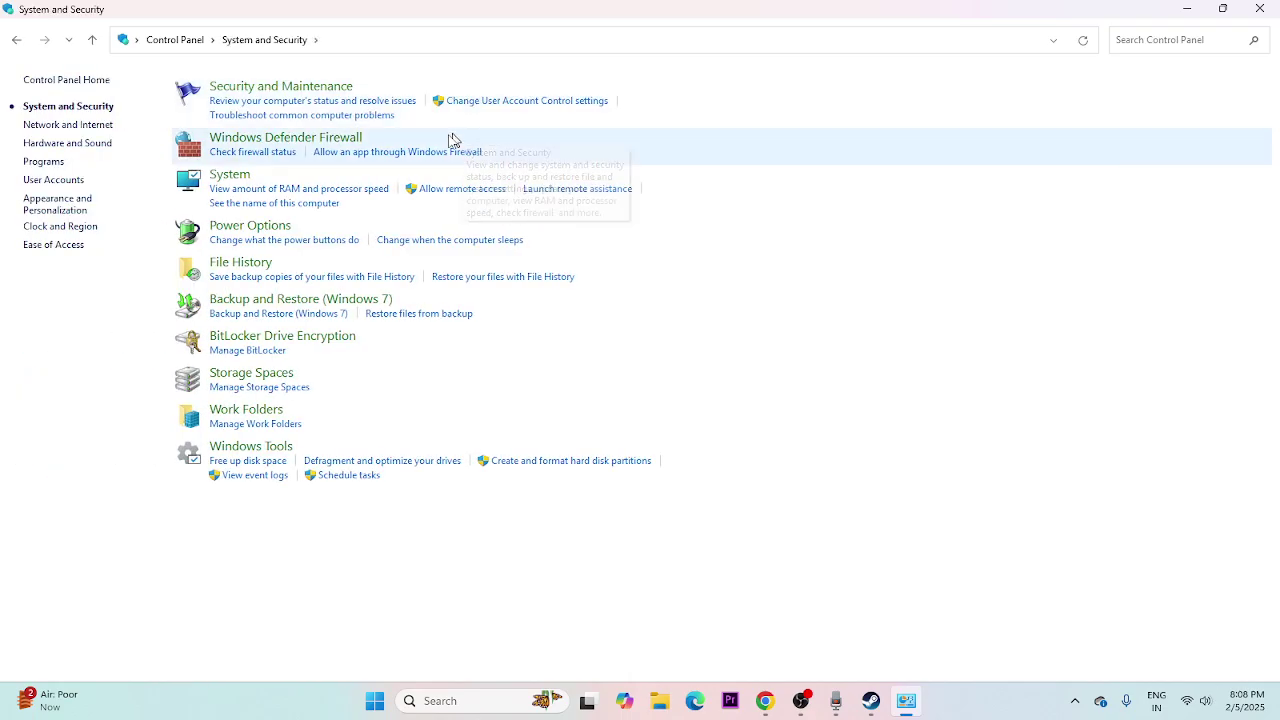
pyautogui.click(288, 140)
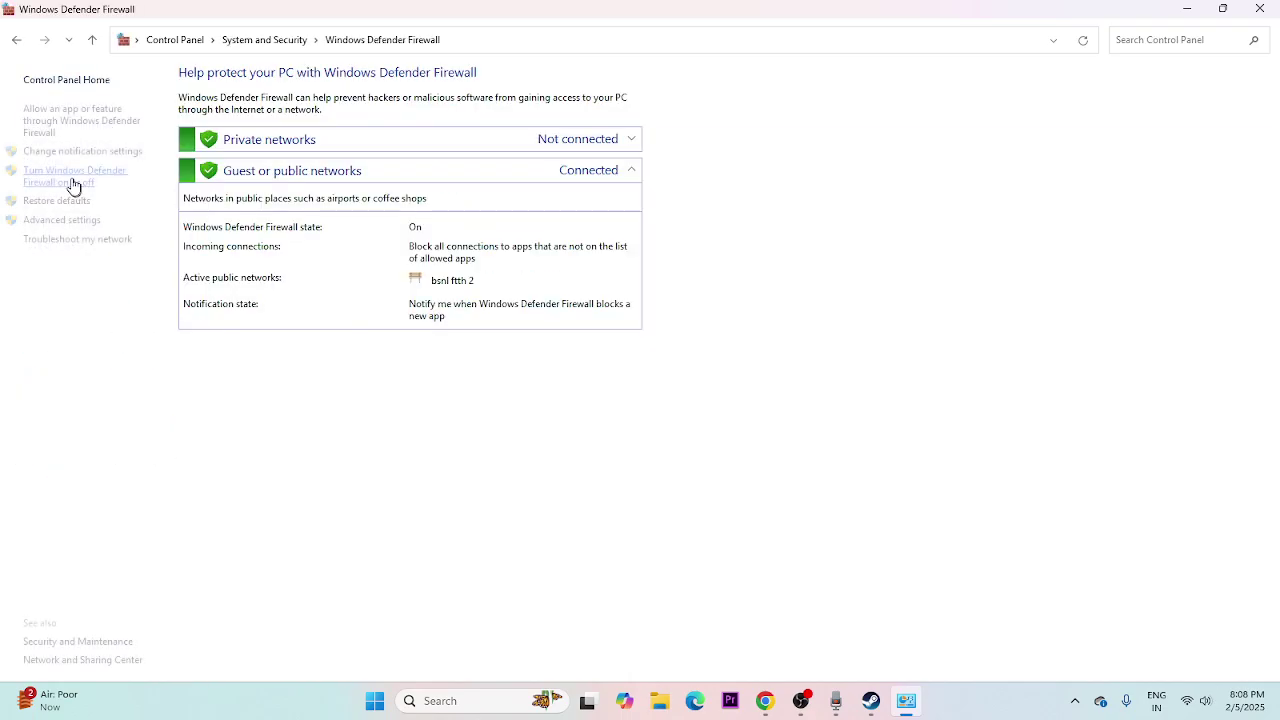
# - Open the list of apps allowed through Windows Defender Firewall and look through it for Titanfall 2
pyautogui.click(44, 128)
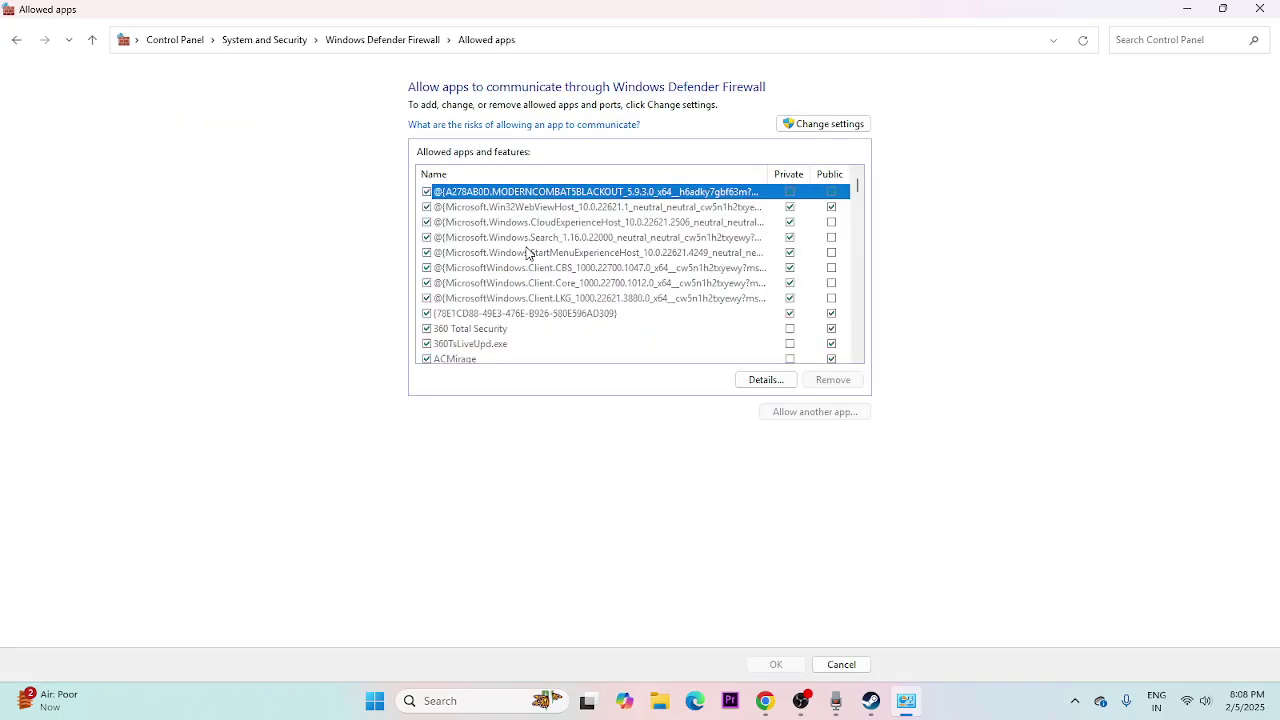
pyautogui.scroll(-8, 527, 253)
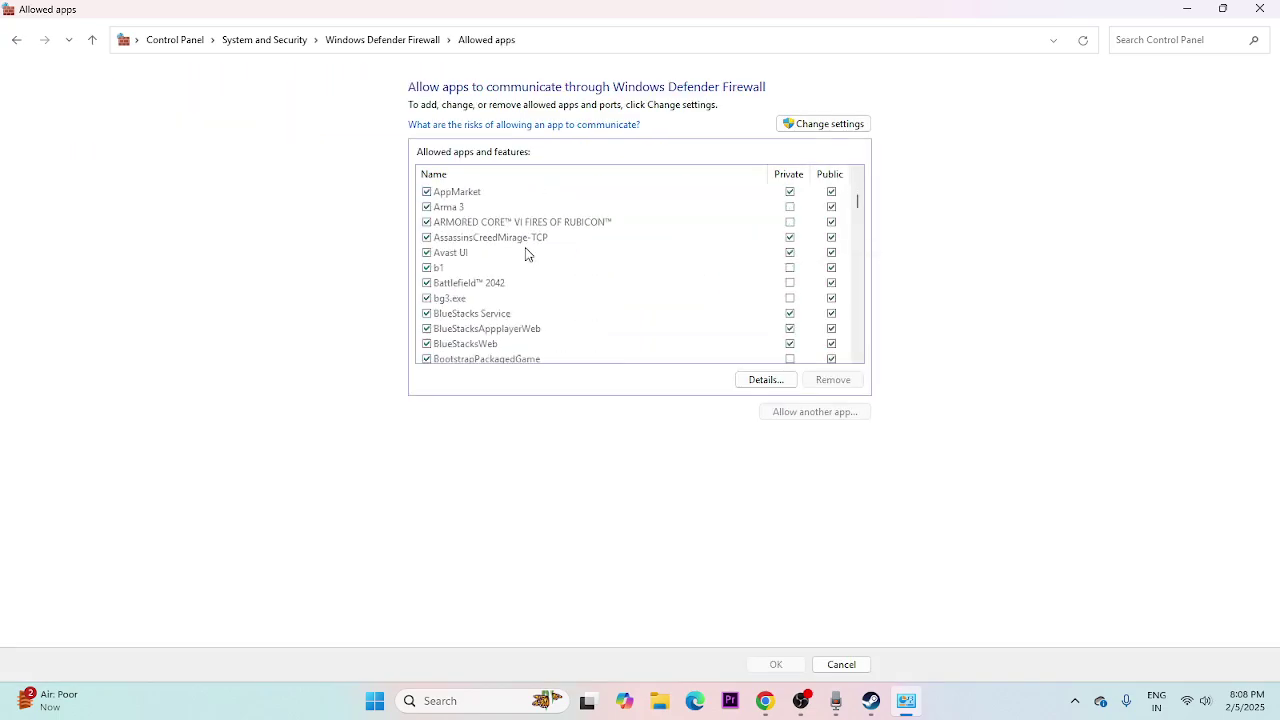
pyautogui.scroll(-12, 527, 253)
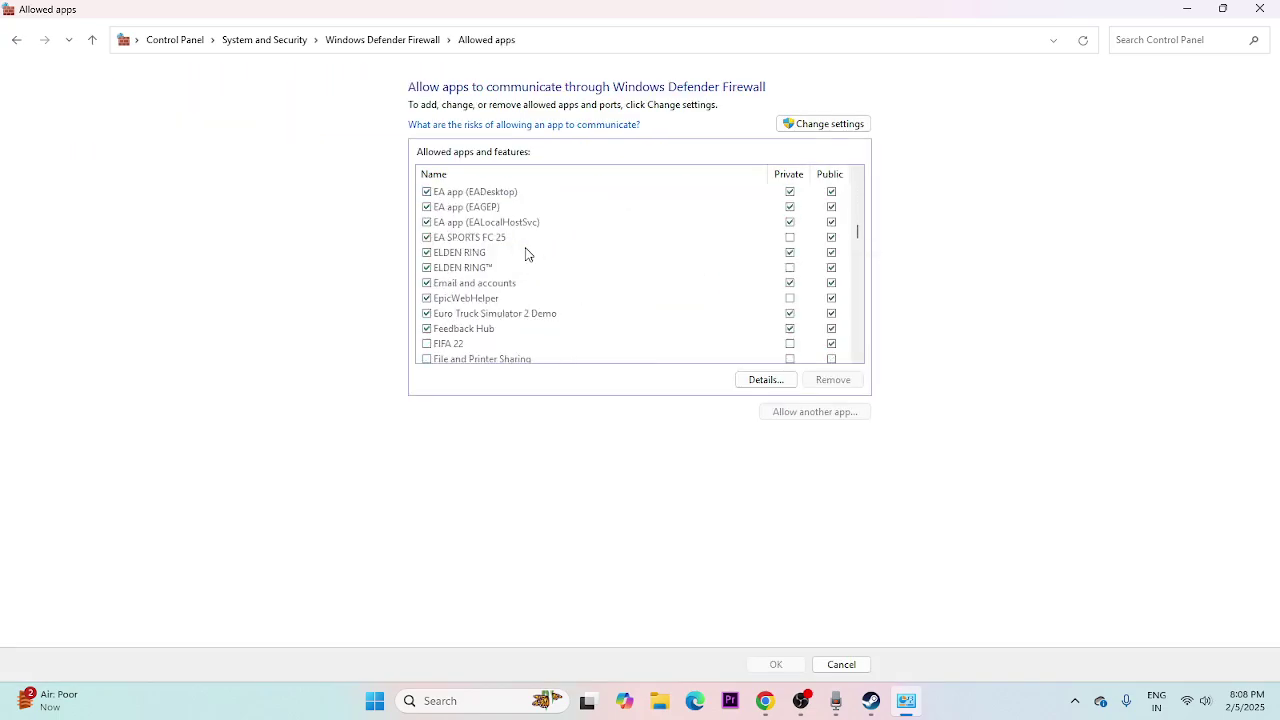
pyautogui.scroll(-12, 527, 253)
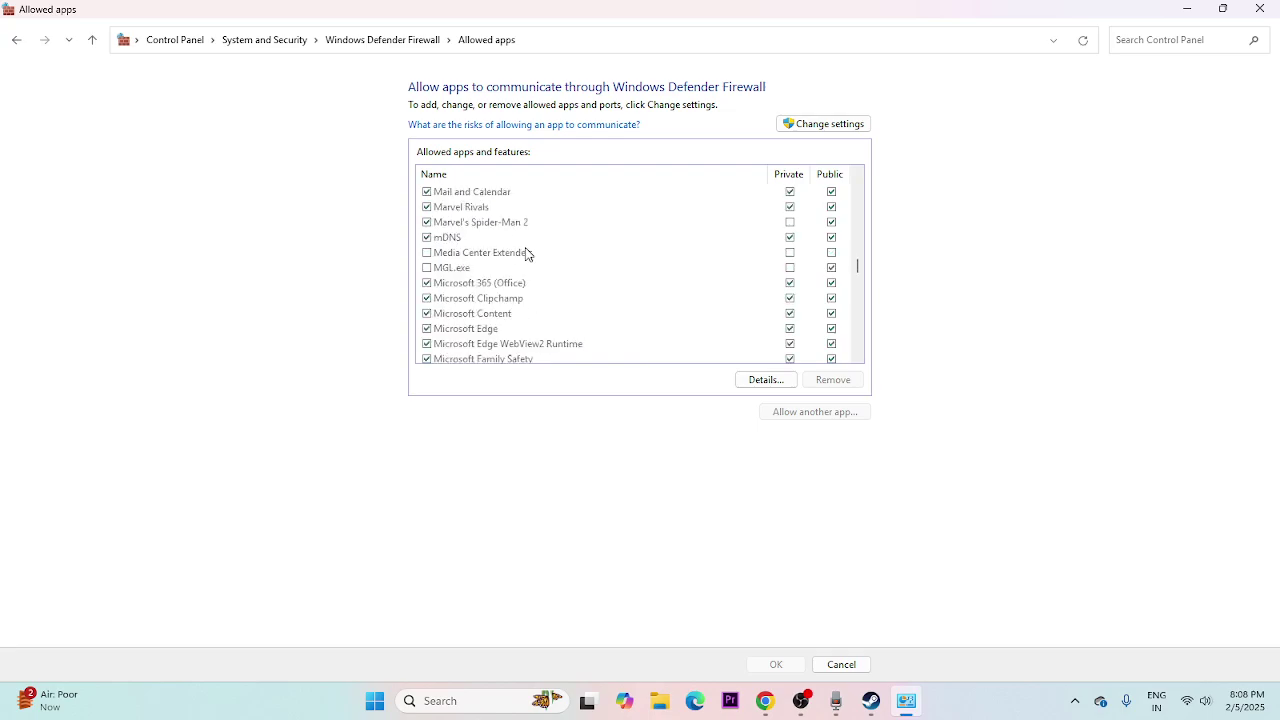
pyautogui.scroll(-12, 527, 253)
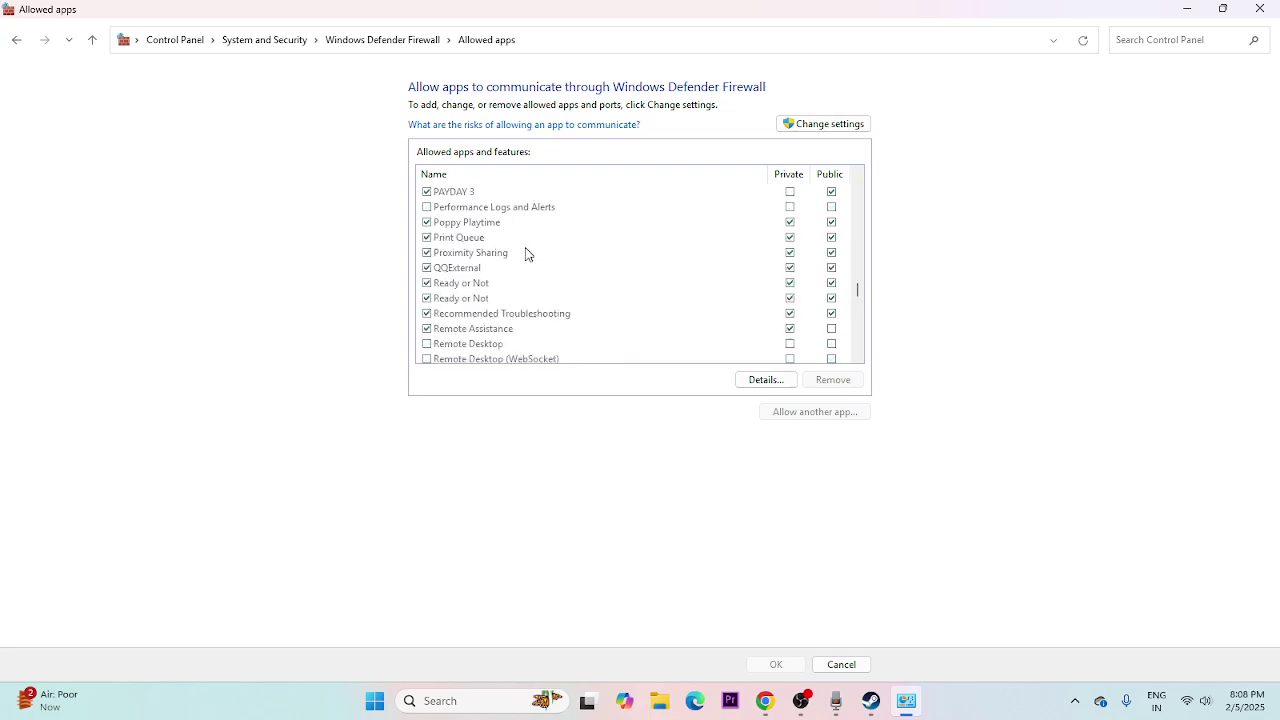
pyautogui.scroll(-10, 527, 253)
pyautogui.scroll(1, 529, 258)
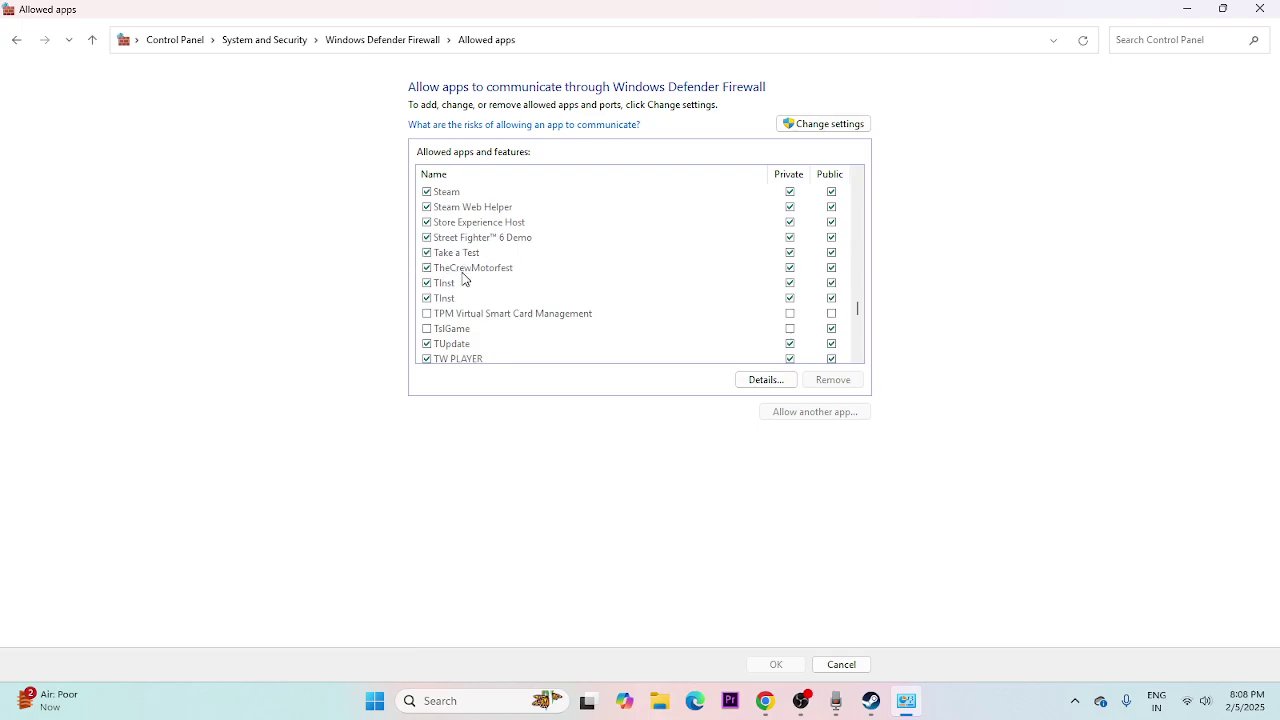
pyautogui.scroll(-1, 592, 271)
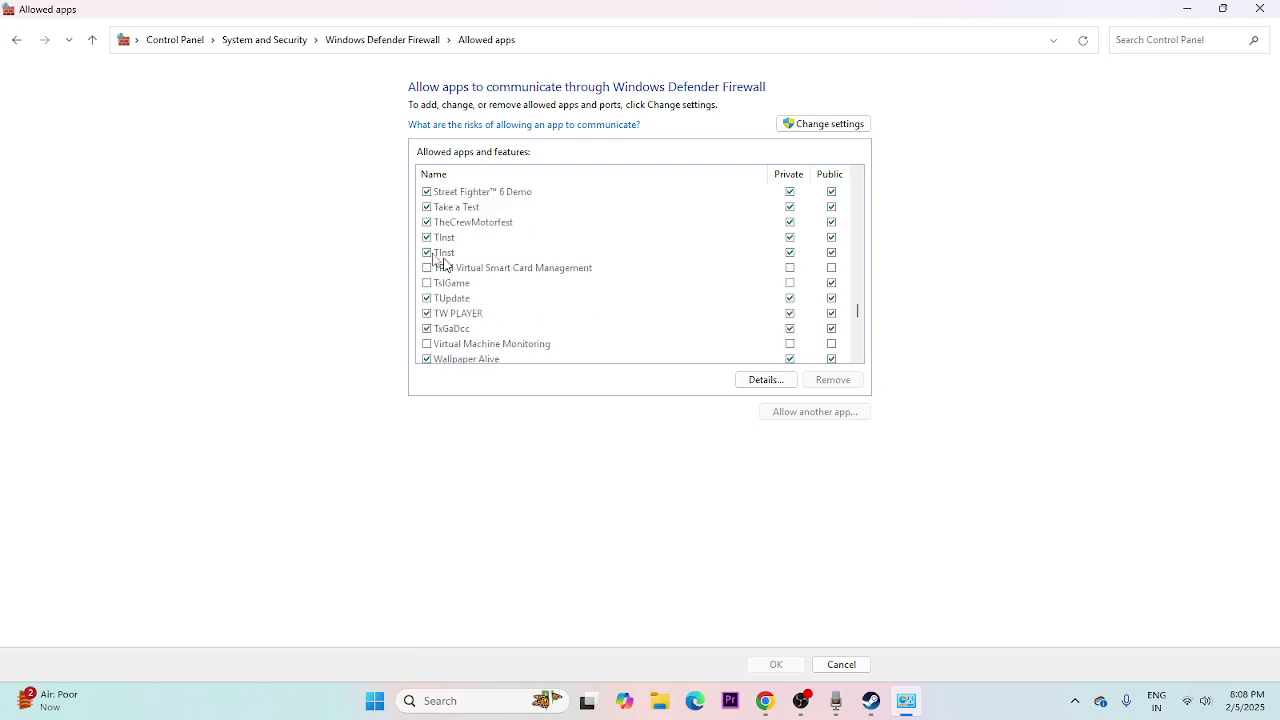
pyautogui.scroll(-1, 569, 251)
pyautogui.scroll(3, 629, 271)
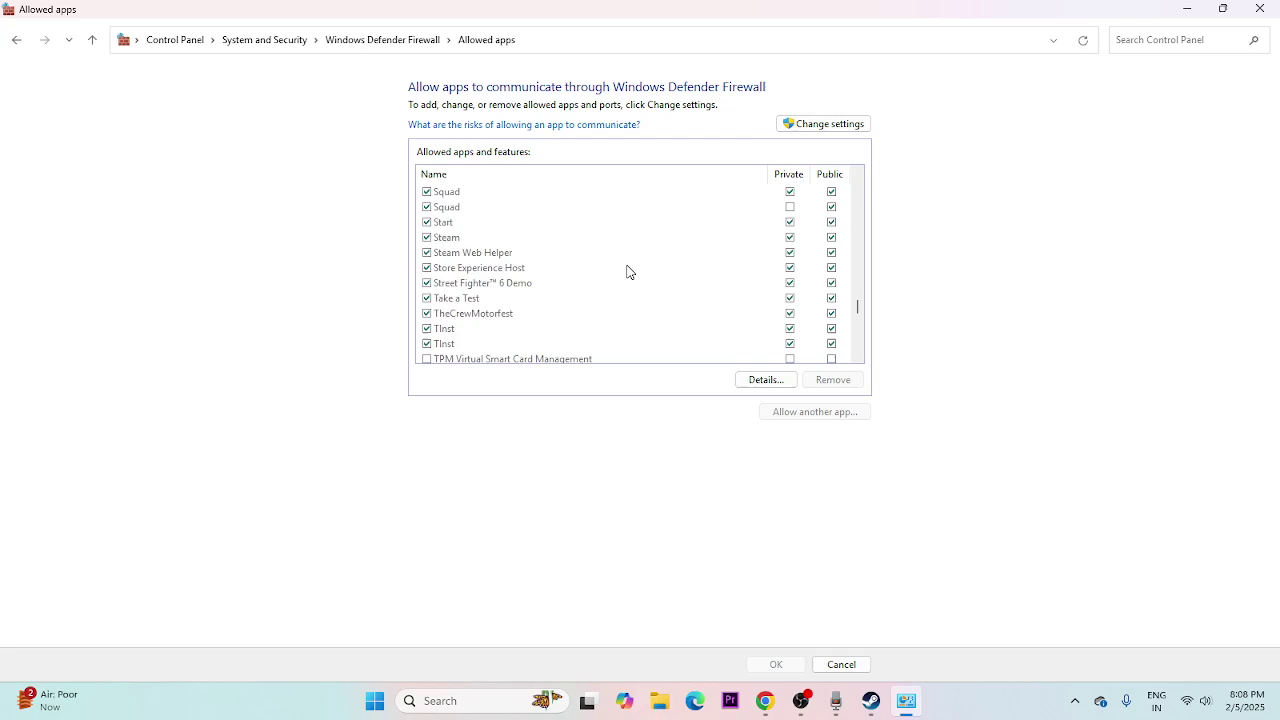
pyautogui.scroll(1, 627, 271)
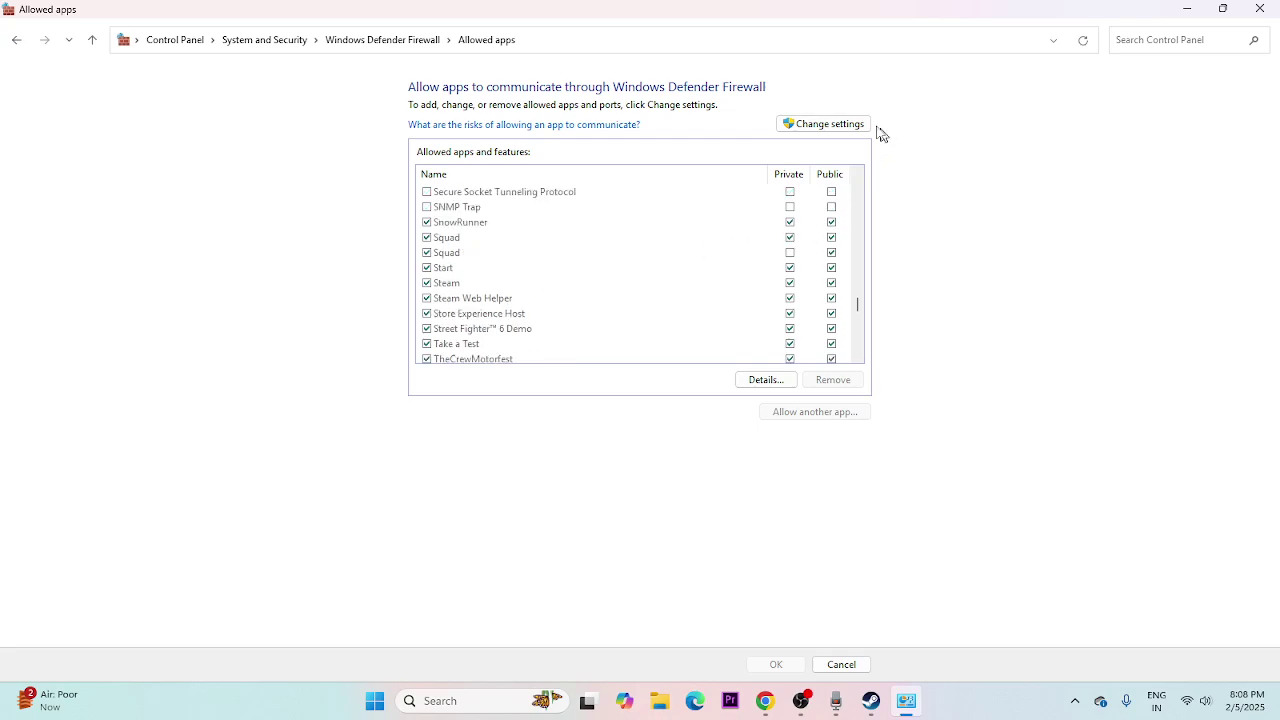
# - Unlock the allowed apps settings, start adding another app, and browse to SteamLibrary\steamapps\common on New Volume (E:)
pyautogui.click(846, 122)
pyautogui.click(800, 412)
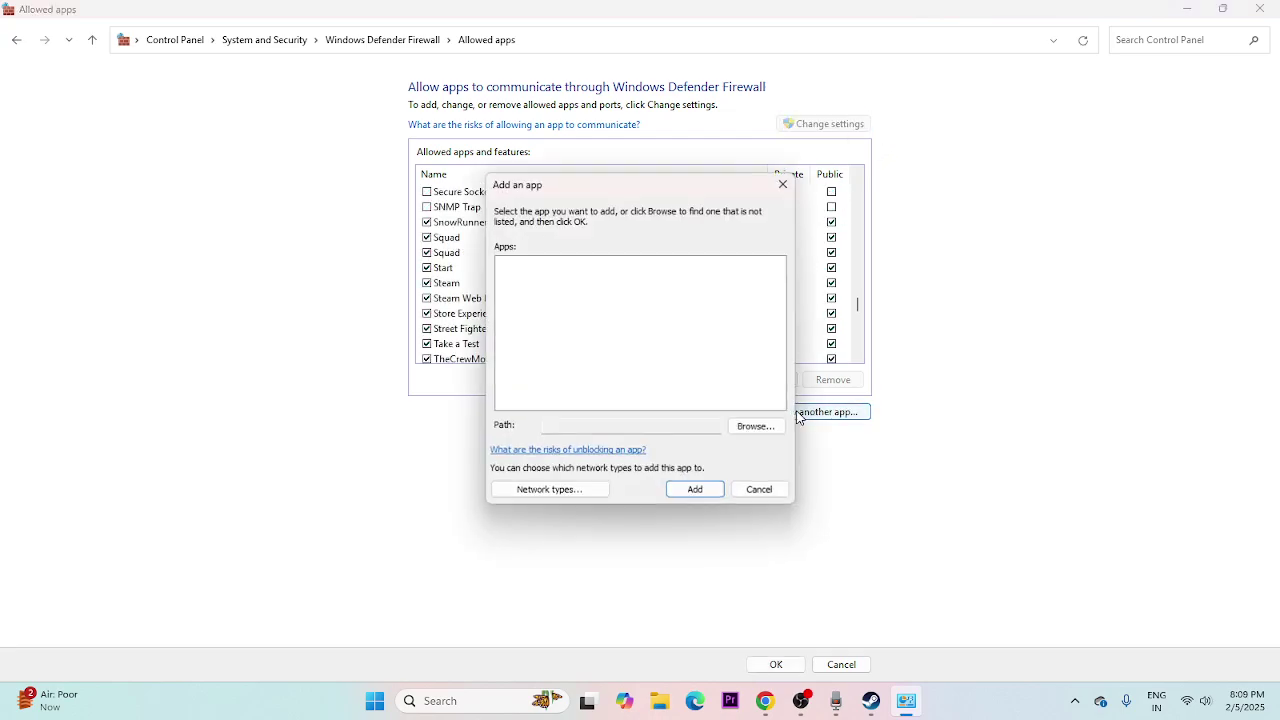
pyautogui.click(756, 427)
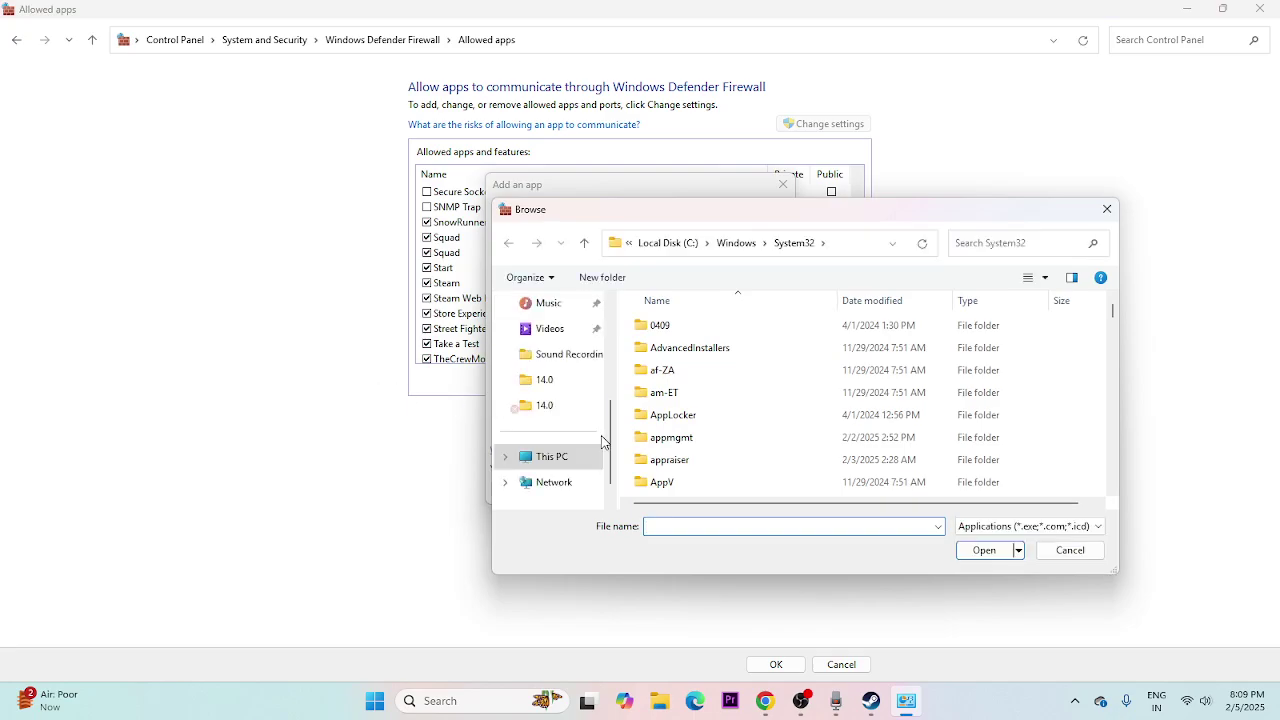
pyautogui.click(583, 451)
pyautogui.click(743, 385)
pyautogui.doubleClick(743, 385)
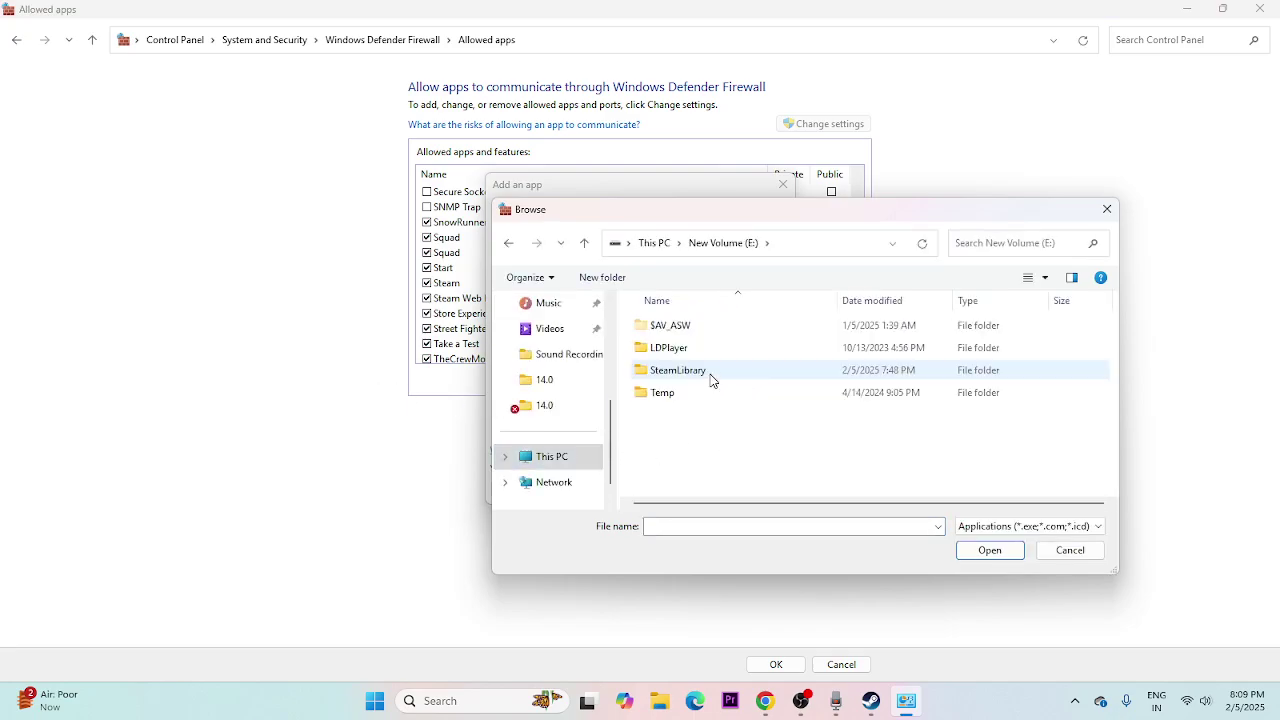
pyautogui.doubleClick(711, 374)
pyautogui.doubleClick(694, 331)
pyautogui.doubleClick(693, 328)
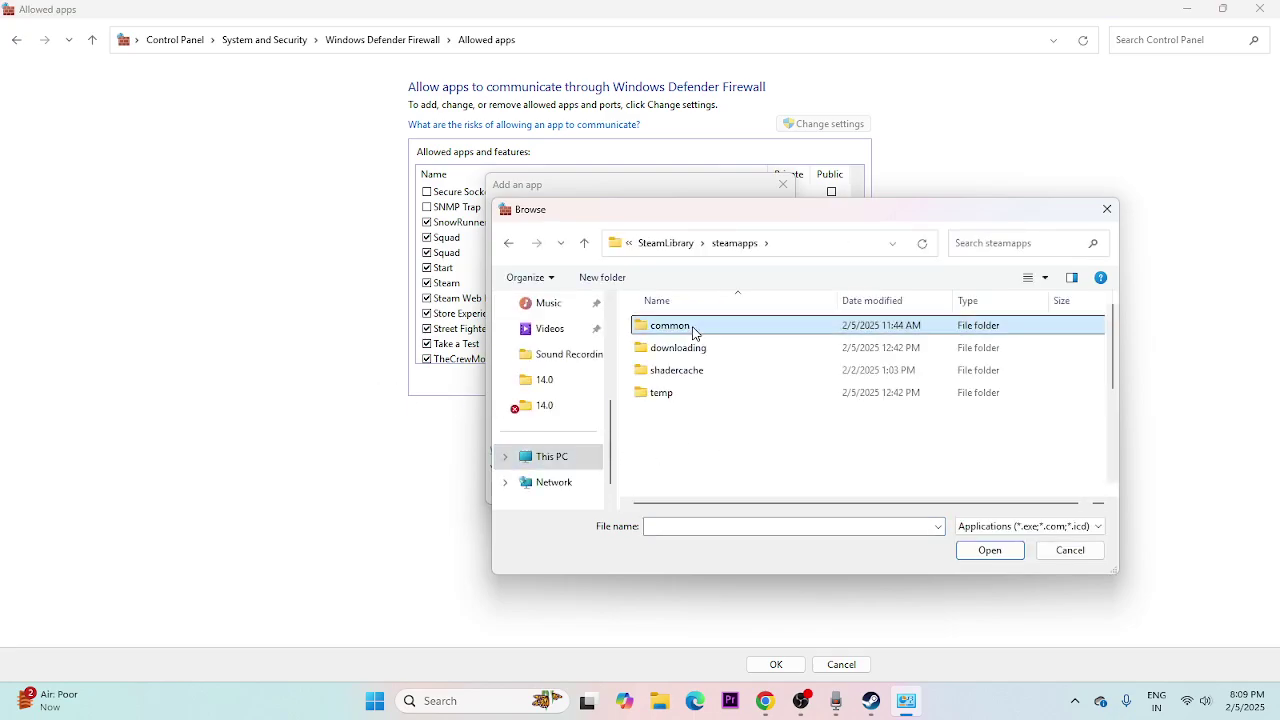
pyautogui.scroll(-6, 692, 380)
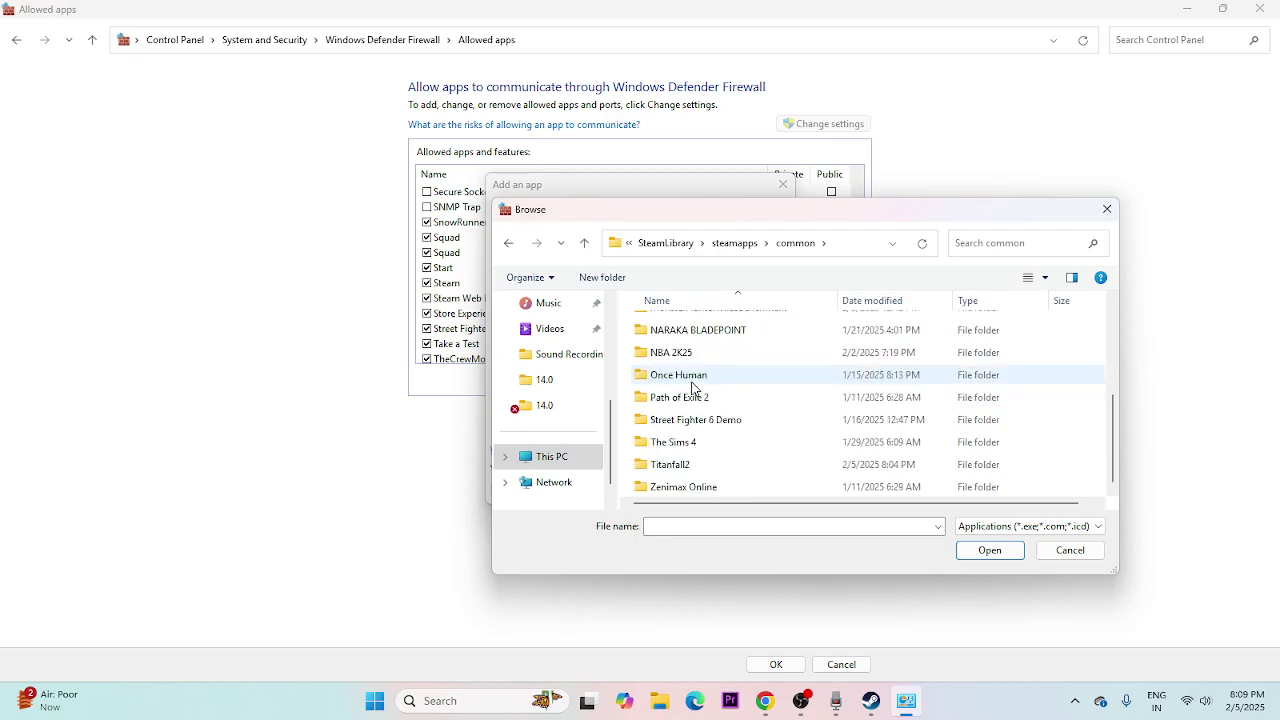
# - Add the Titanfall 2 application from the Titanfall2 folder, allow it on private networks, and close the window
pyautogui.doubleClick(680, 466)
pyautogui.scroll(-1, 712, 430)
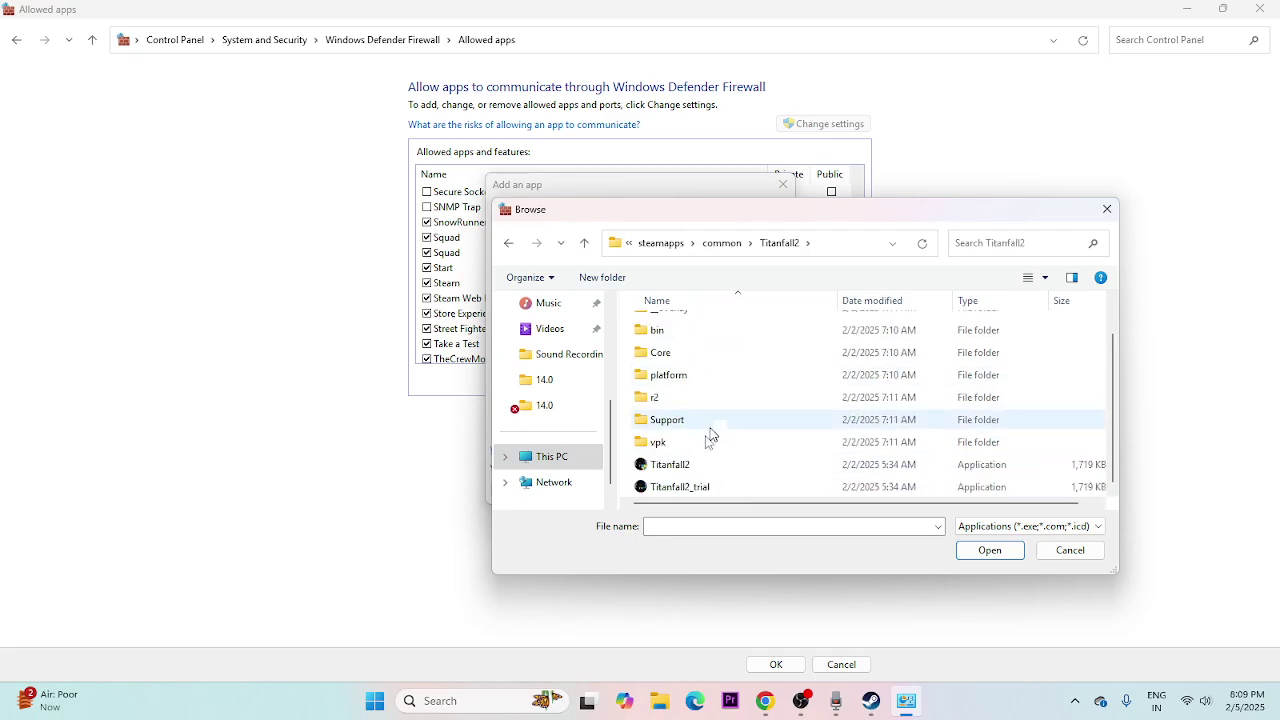
pyautogui.click(703, 488)
pyautogui.click(988, 551)
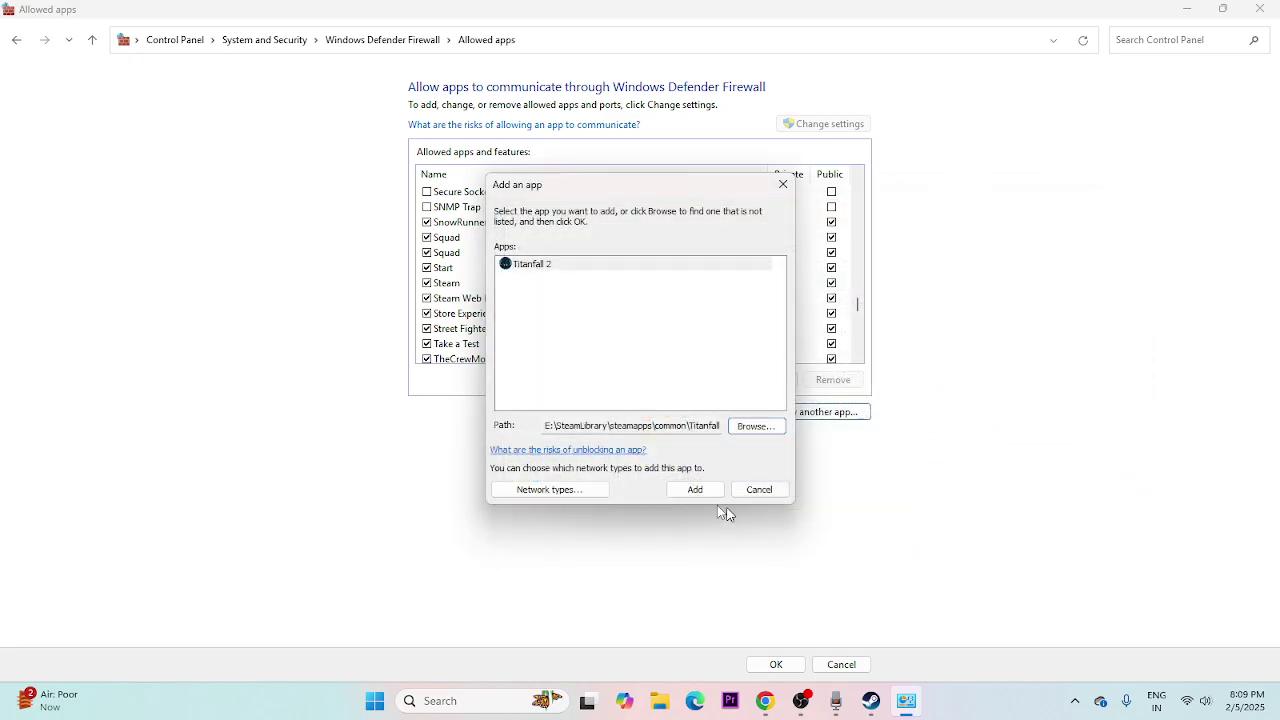
pyautogui.click(691, 491)
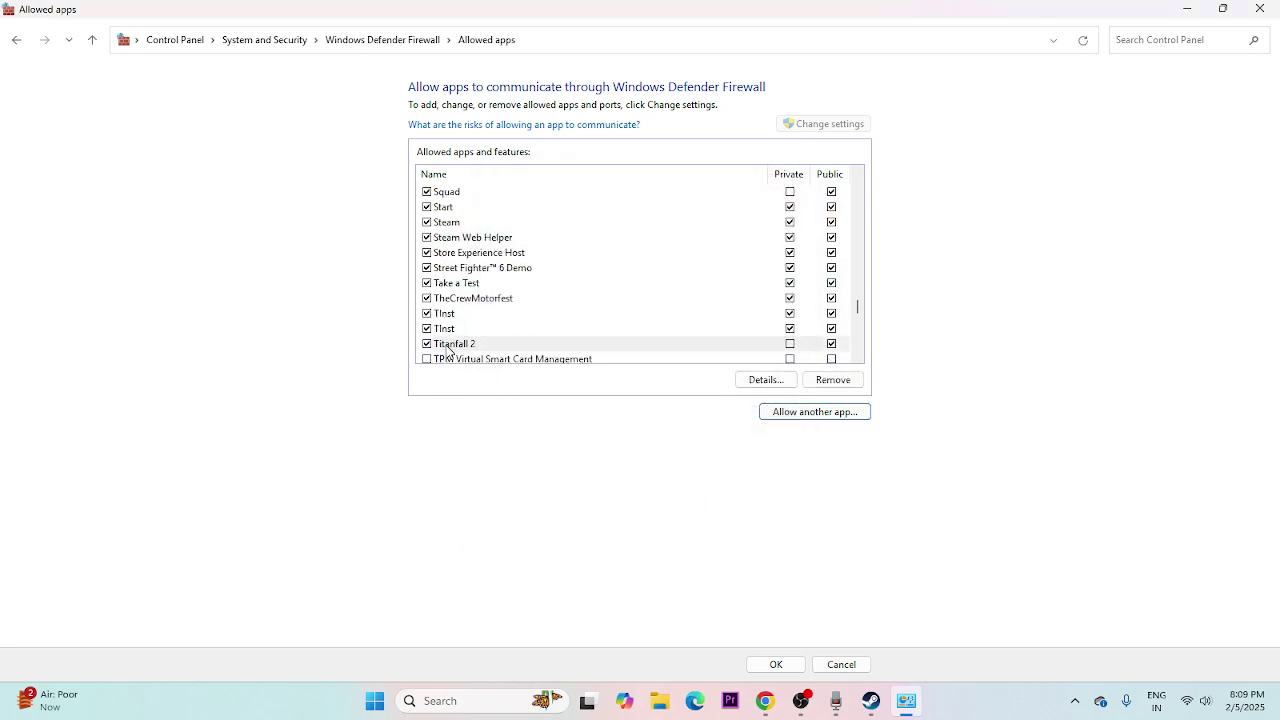
pyautogui.click(790, 344)
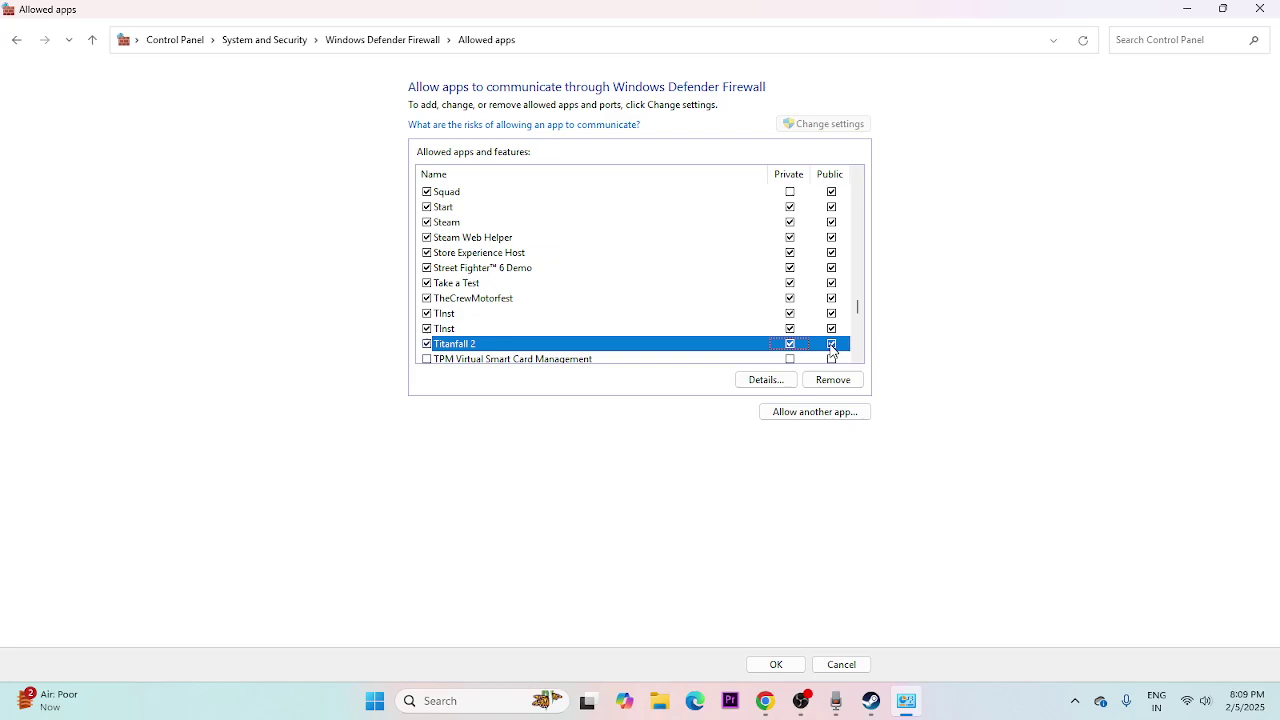
pyautogui.click(1260, 9)
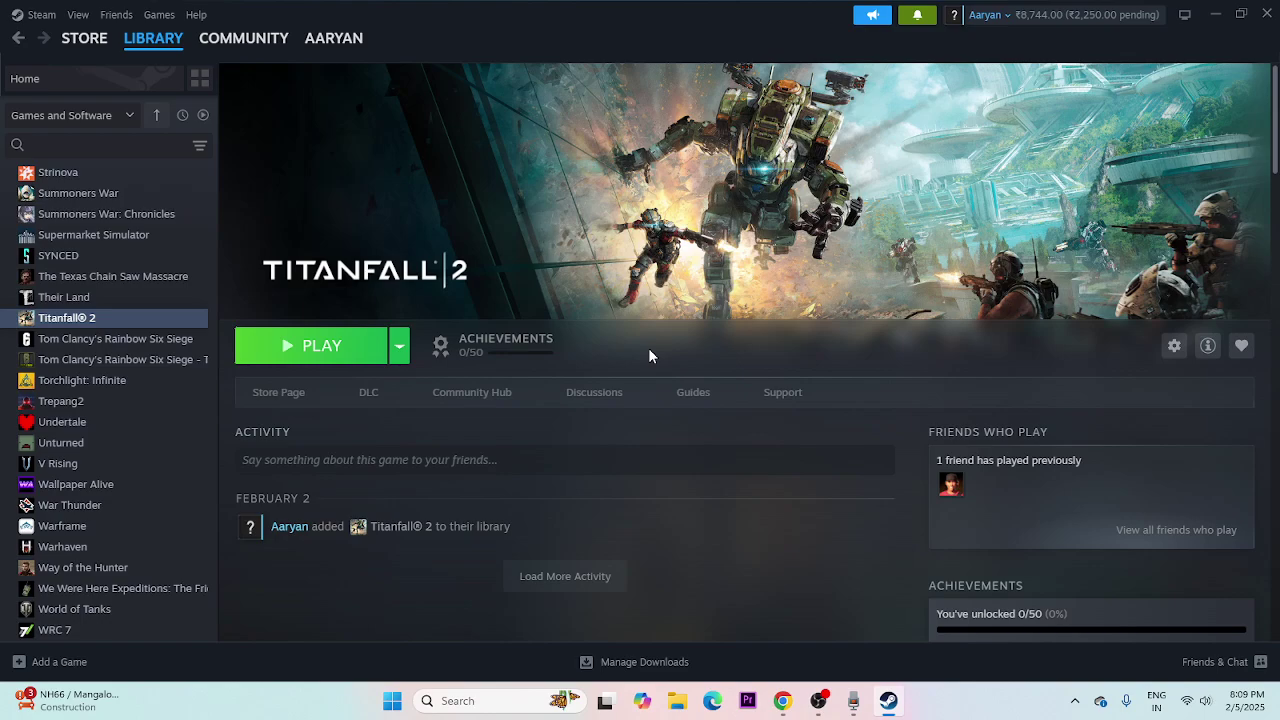
# - Search Windows for "system conf" and open System Configuration
pyautogui.click(456, 701)
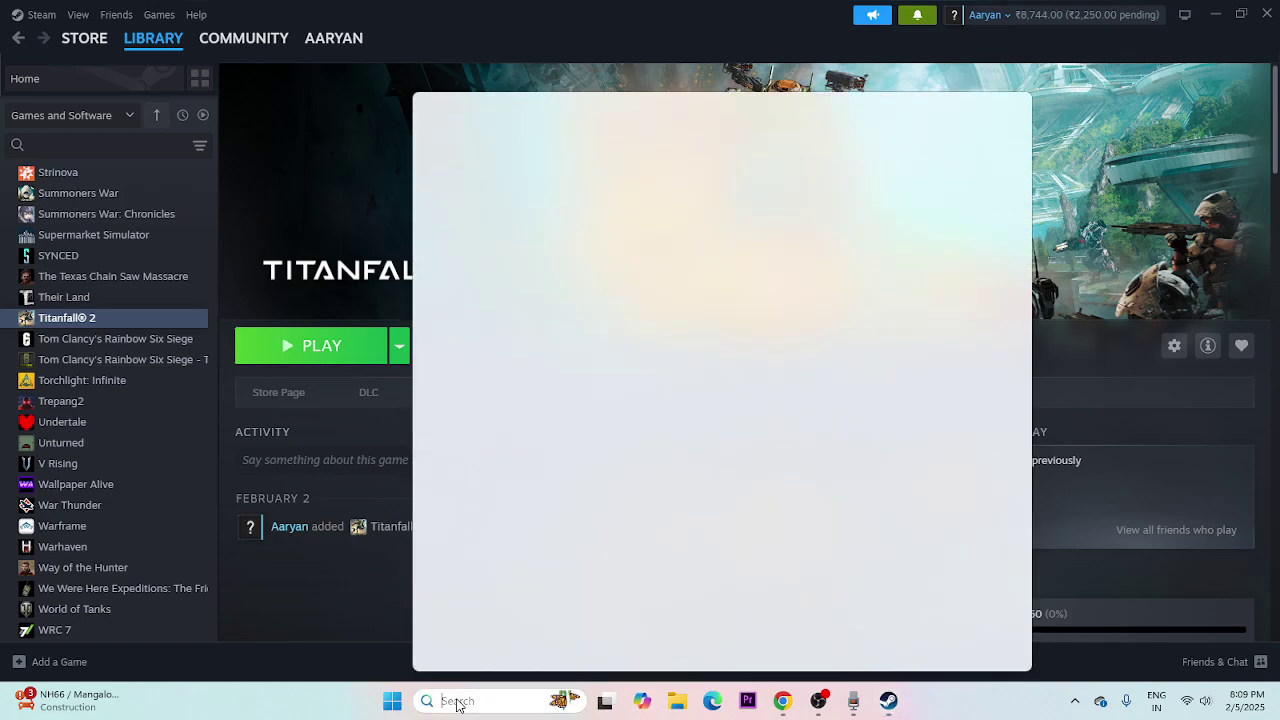
pyautogui.write('system c')
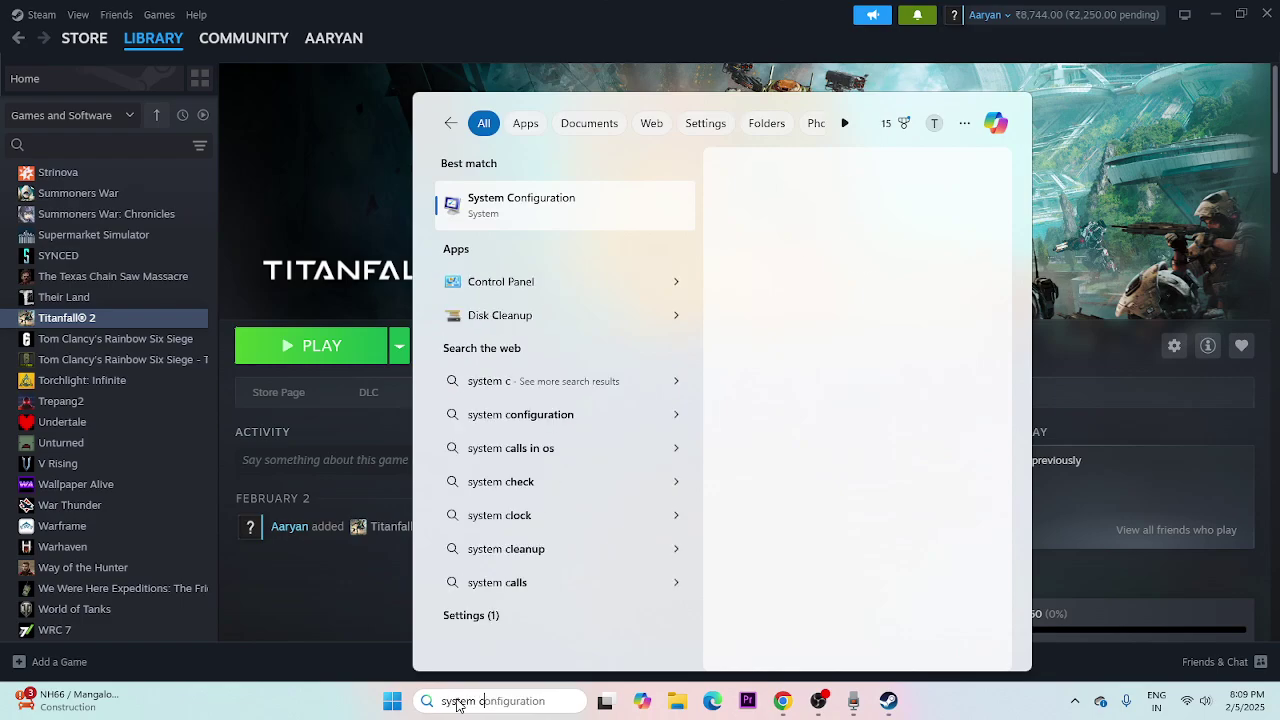
pyautogui.write('onf')
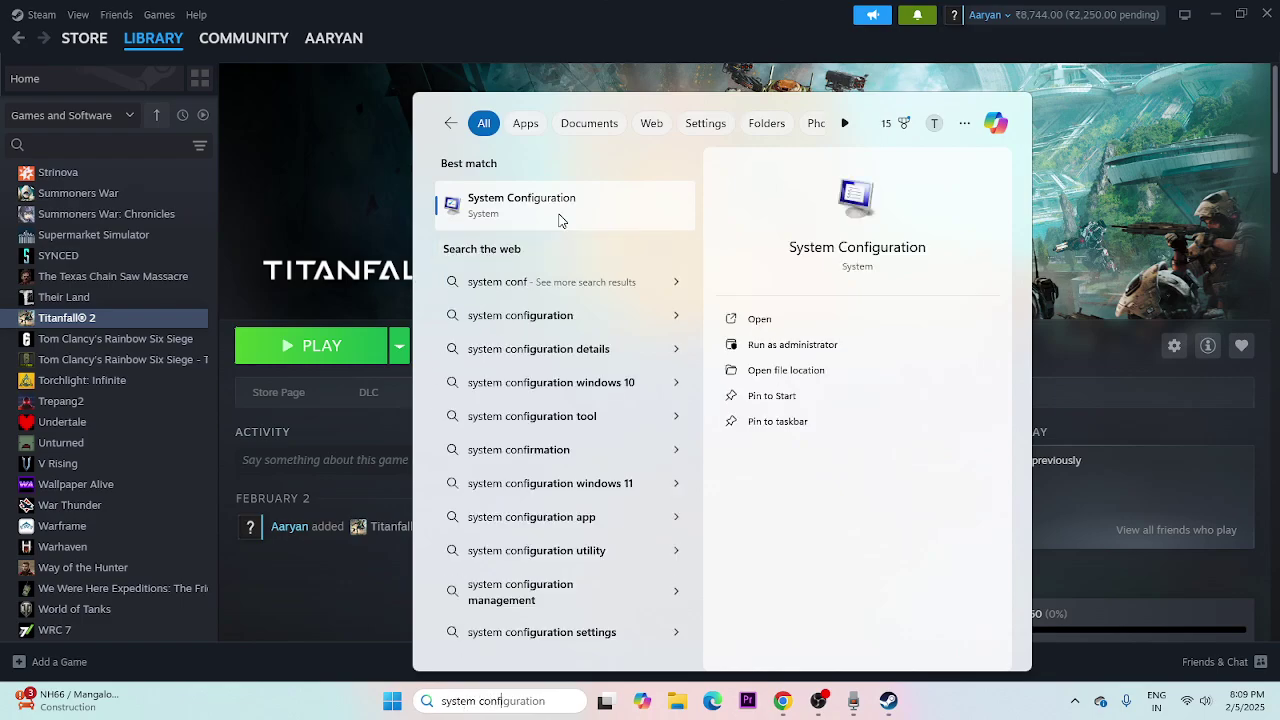
pyautogui.click(560, 210)
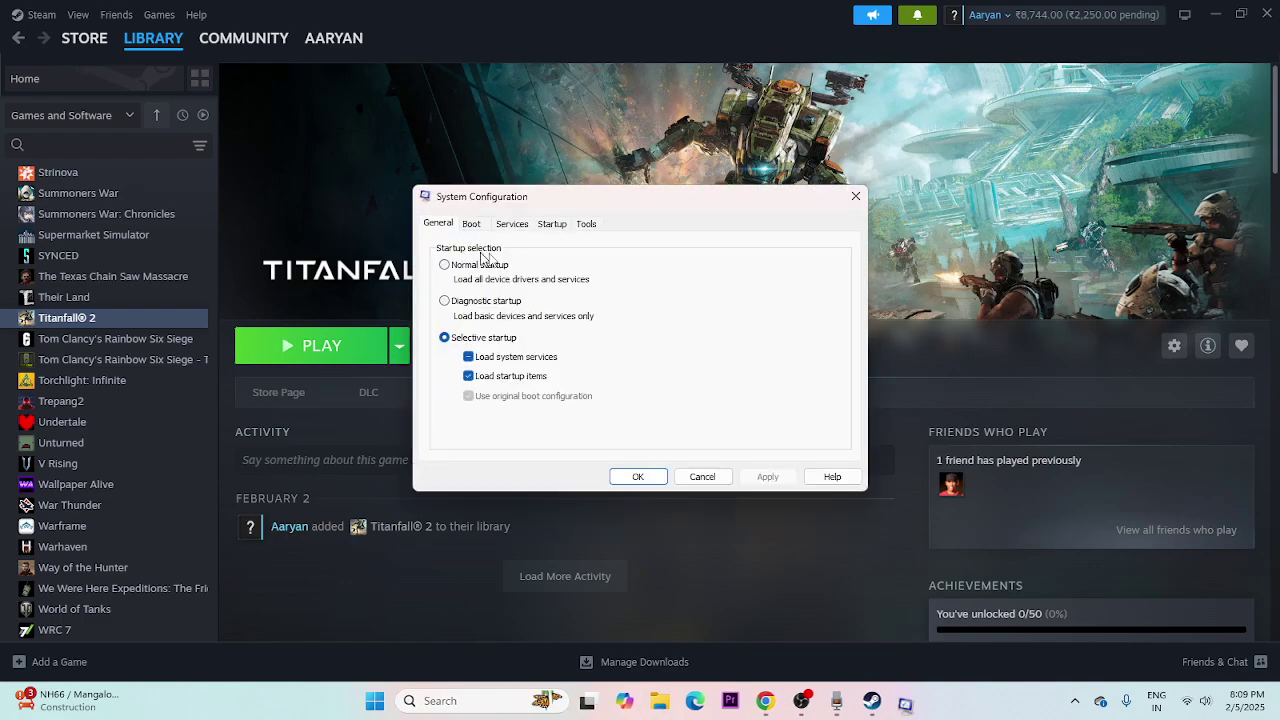
# - Disable all listed services, hide all Microsoft services, apply the configuration, and close System Configuration
pyautogui.click(514, 224)
pyautogui.click(793, 437)
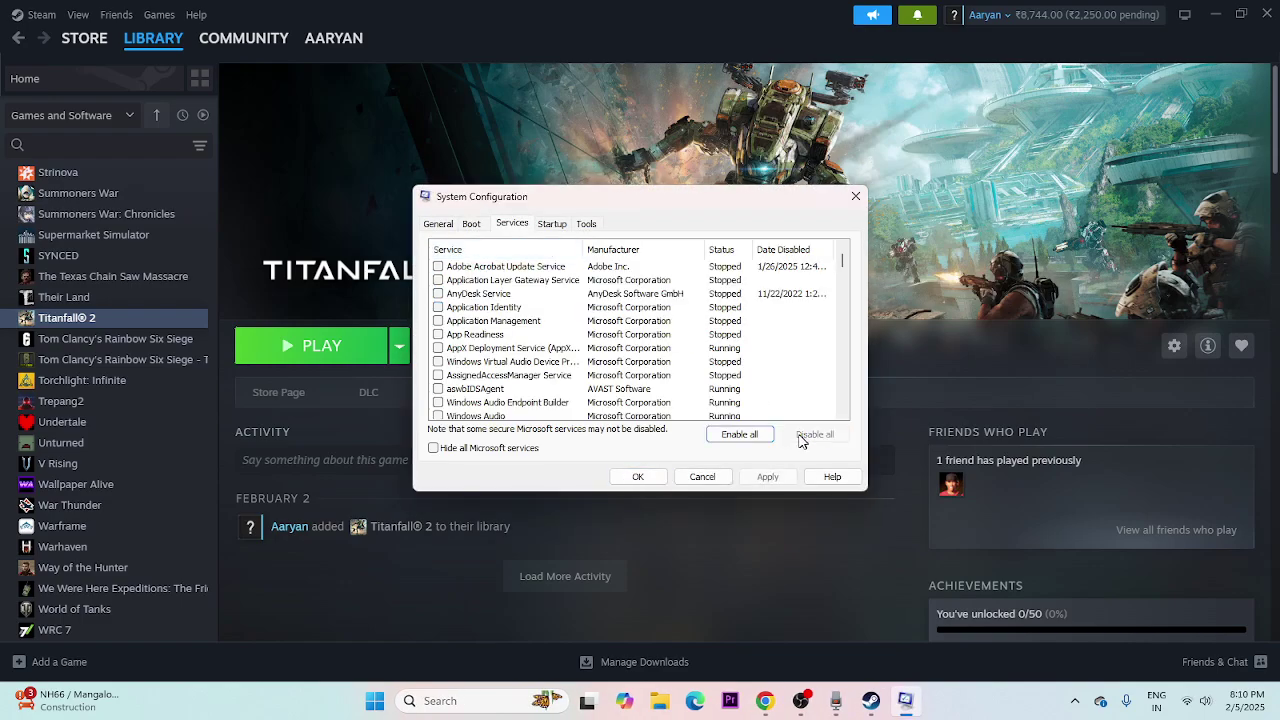
pyautogui.click(433, 448)
pyautogui.click(767, 477)
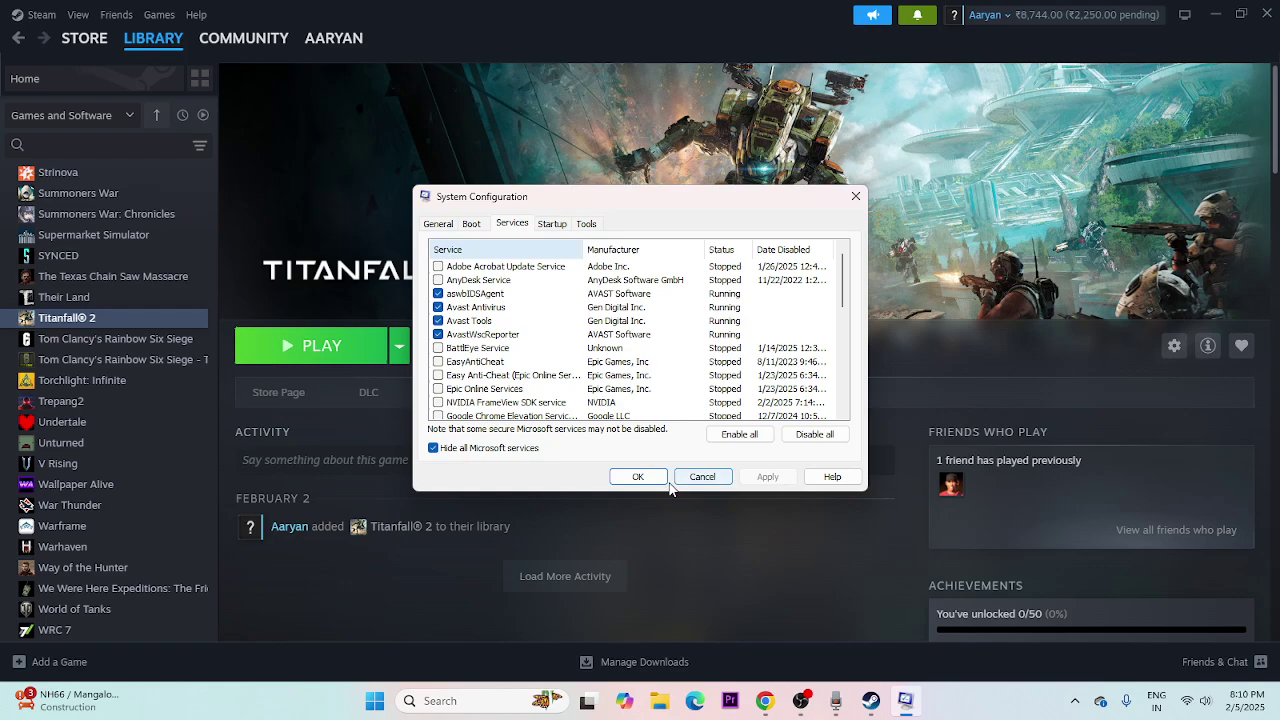
pyautogui.click(637, 477)
pyautogui.click(764, 294)
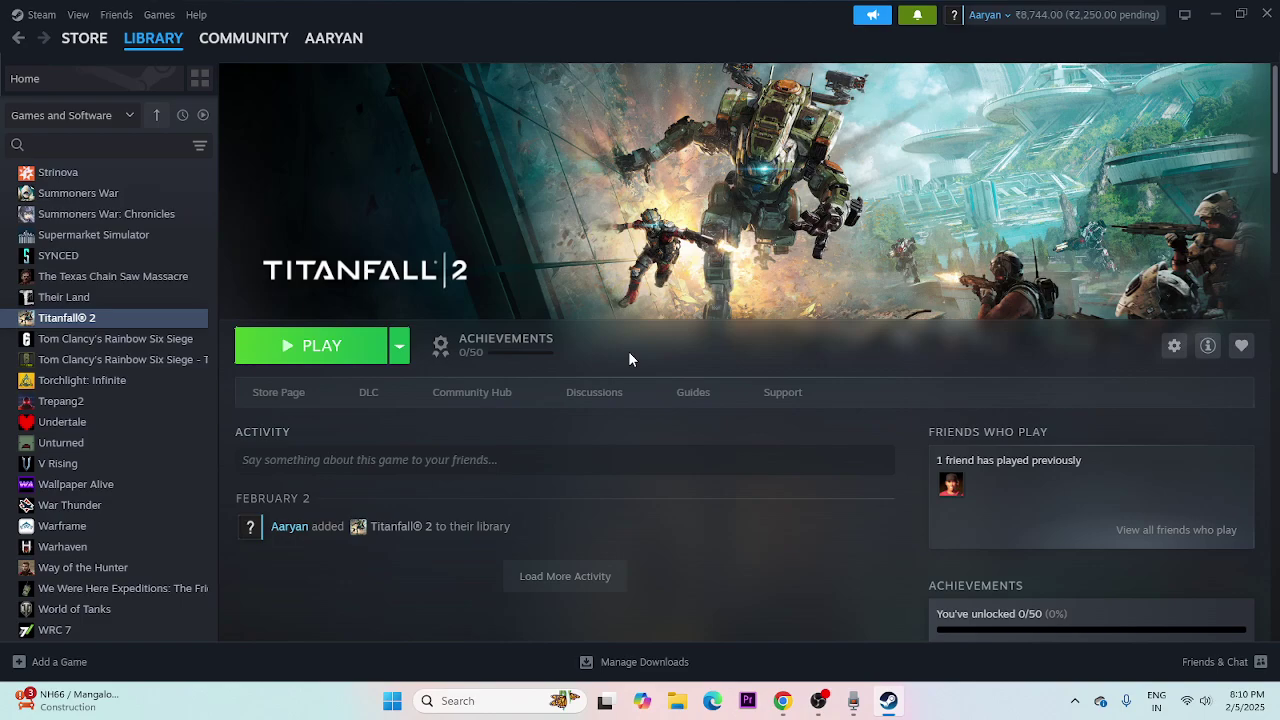
# - Open the Titanfall 2 properties in Steam and switch the in-game Steam Overlay off and back on
pyautogui.rightClick(100, 320)
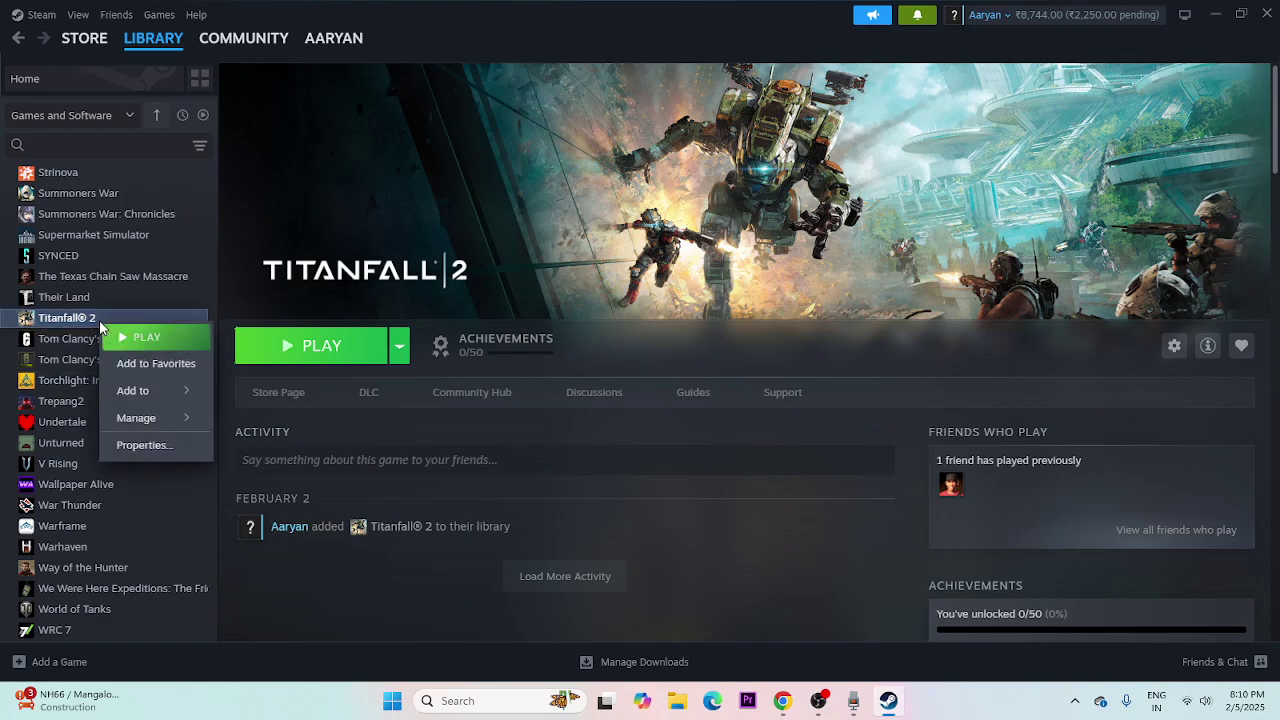
pyautogui.click(145, 444)
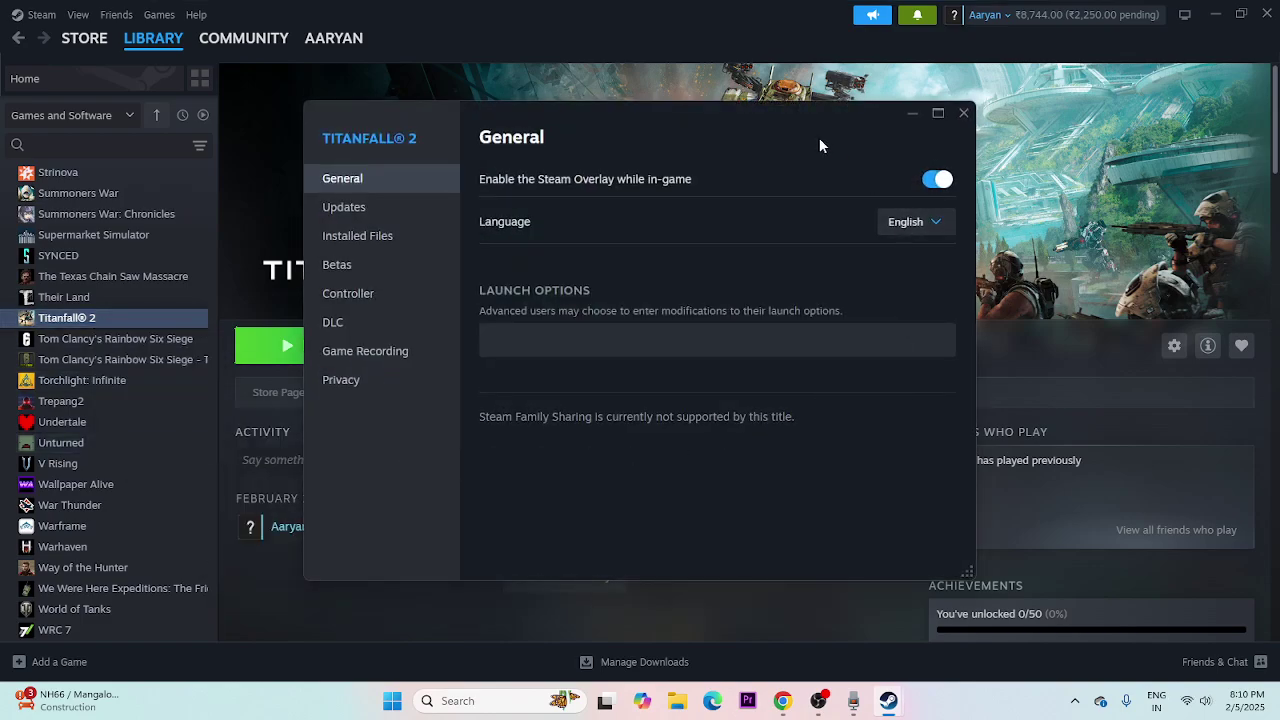
pyautogui.moveTo(820, 143); pyautogui.dragTo(972, 168)
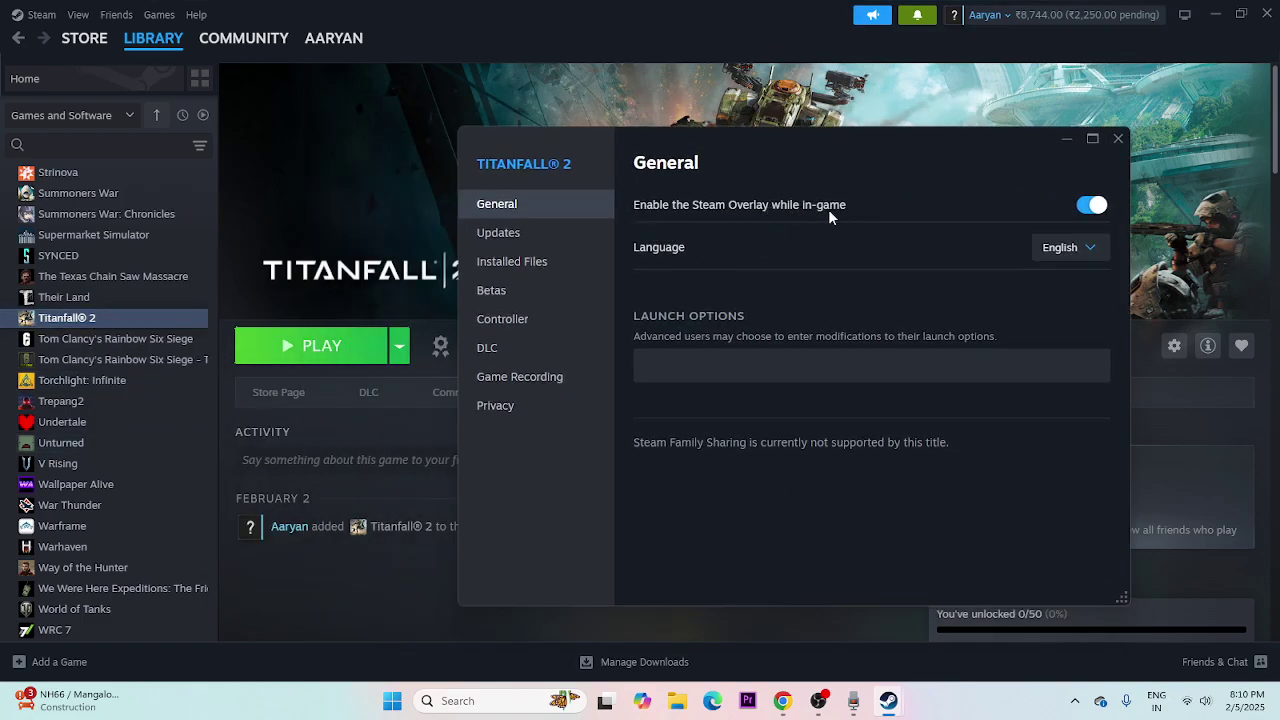
pyautogui.click(1092, 207)
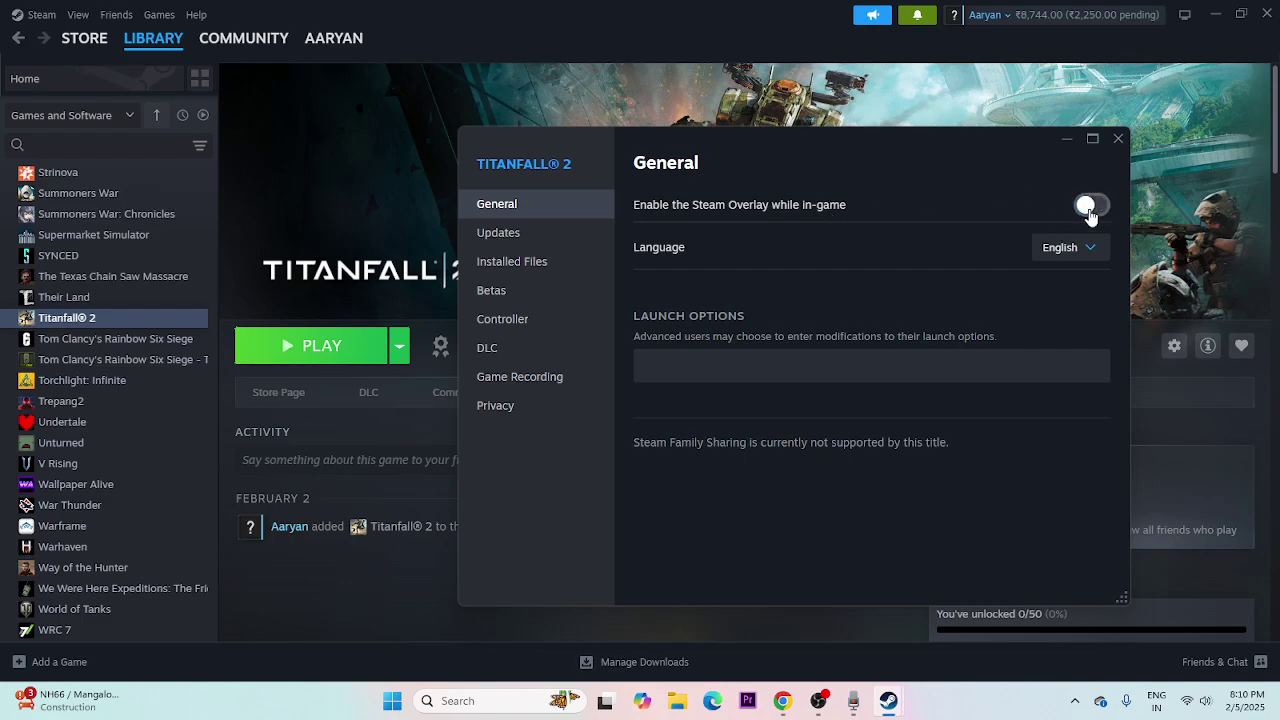
pyautogui.click(1092, 207)
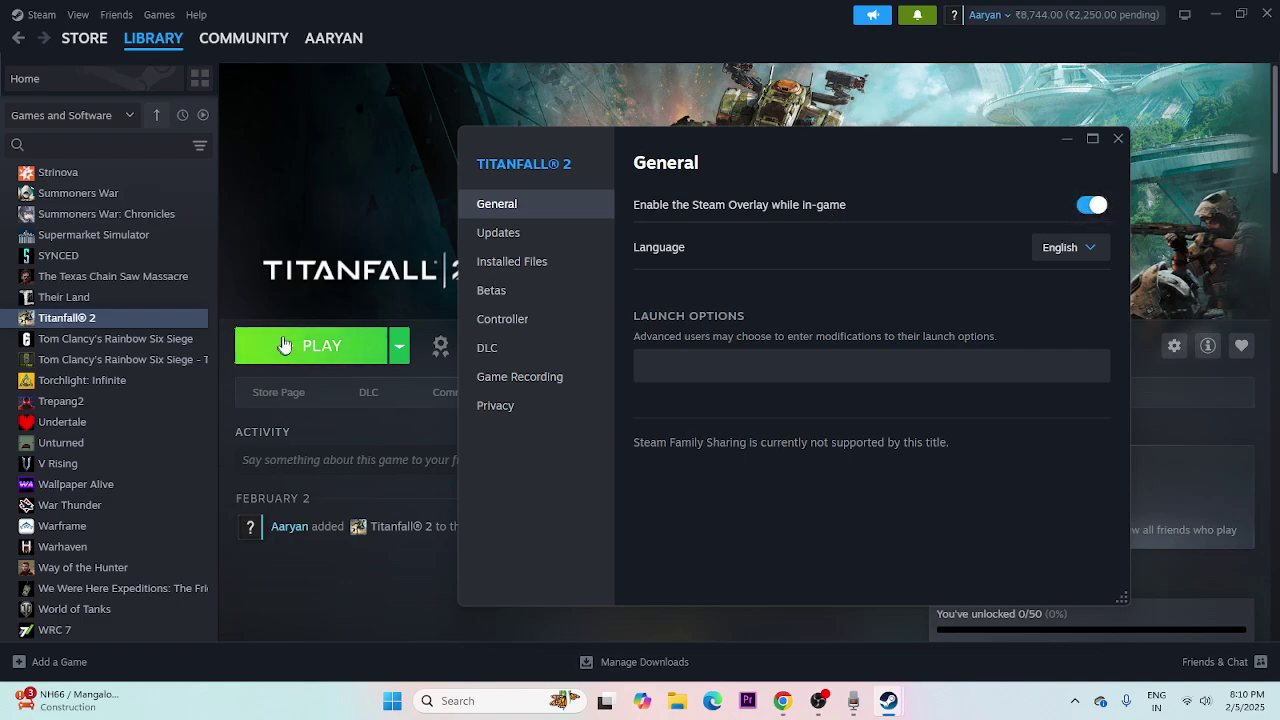
# - Try the launch options -dx11 and -d3d for Titanfall 2, clear the field, and close the properties
pyautogui.click(662, 375)
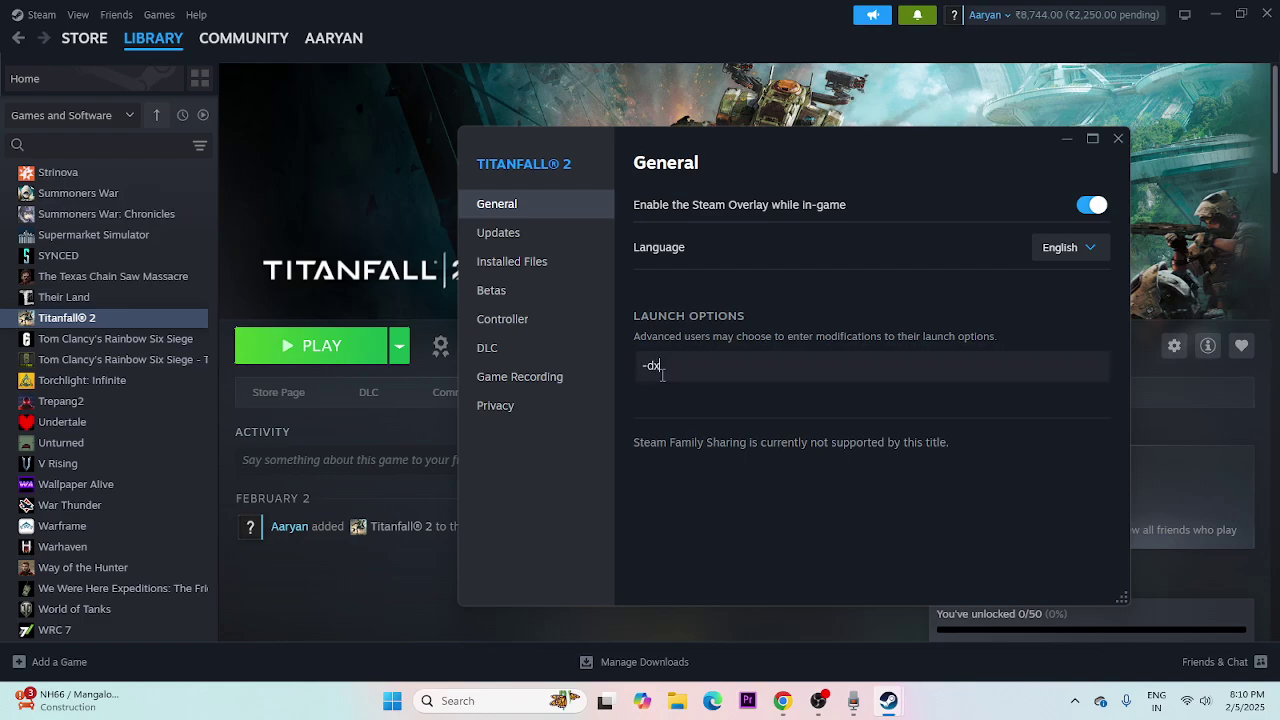
pyautogui.write('-dx11')
pyautogui.press('BackSpace')
pyautogui.press('BackSpace')
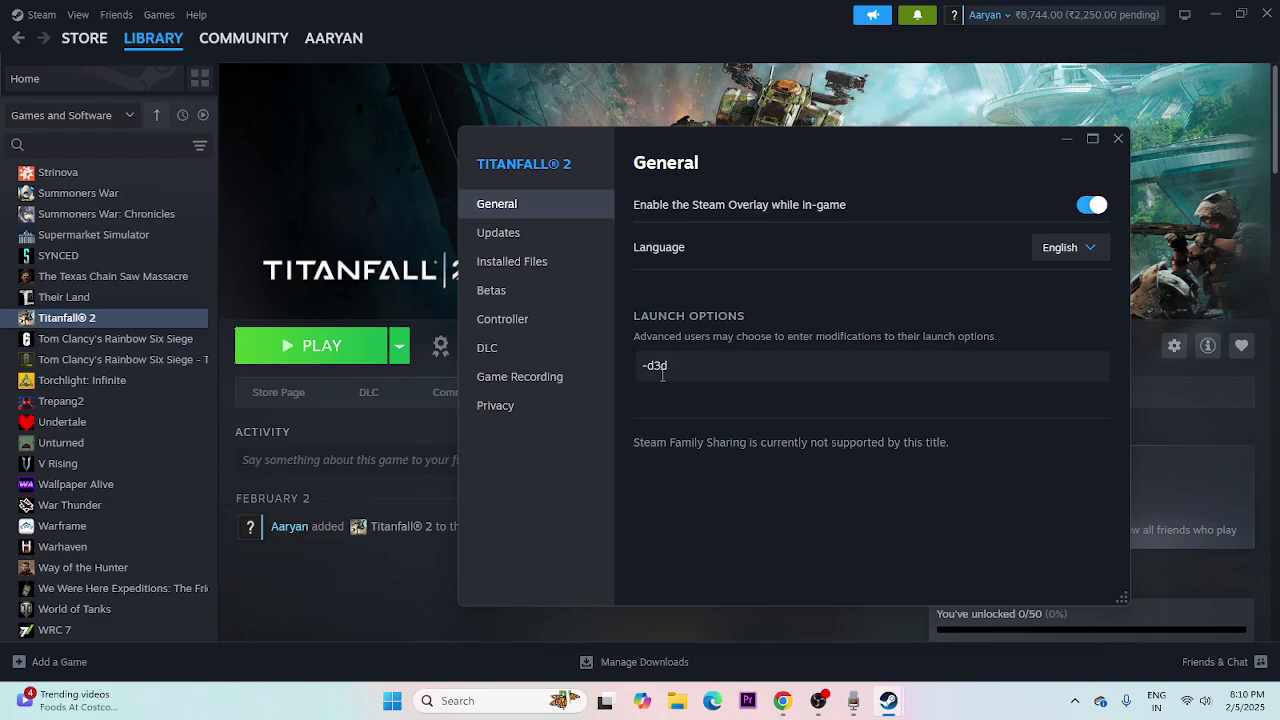
pyautogui.press('BackSpace')
pyautogui.press('BackSpace')
pyautogui.press('BackSpace')
pyautogui.press('BackSpace')
pyautogui.click(1118, 138)
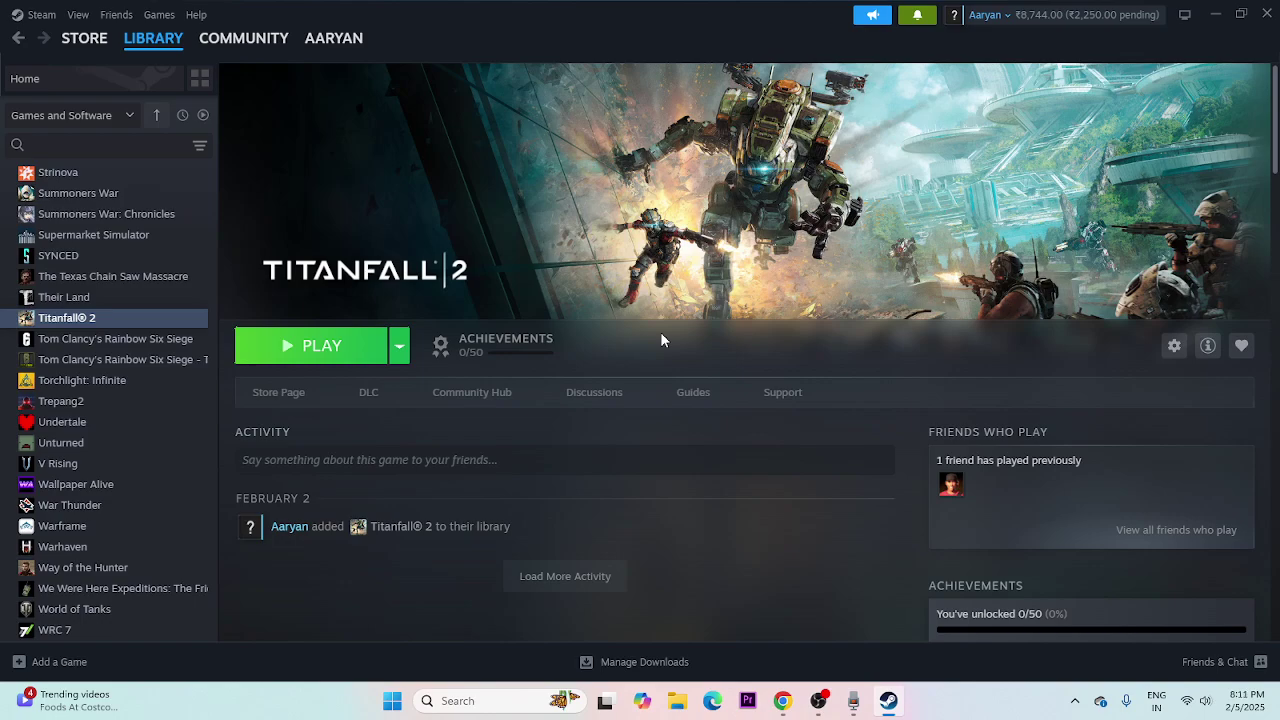
# - Open Windows Task Manager and maximize its window
pyautogui.rightClick(392, 700)
pyautogui.click(388, 504)
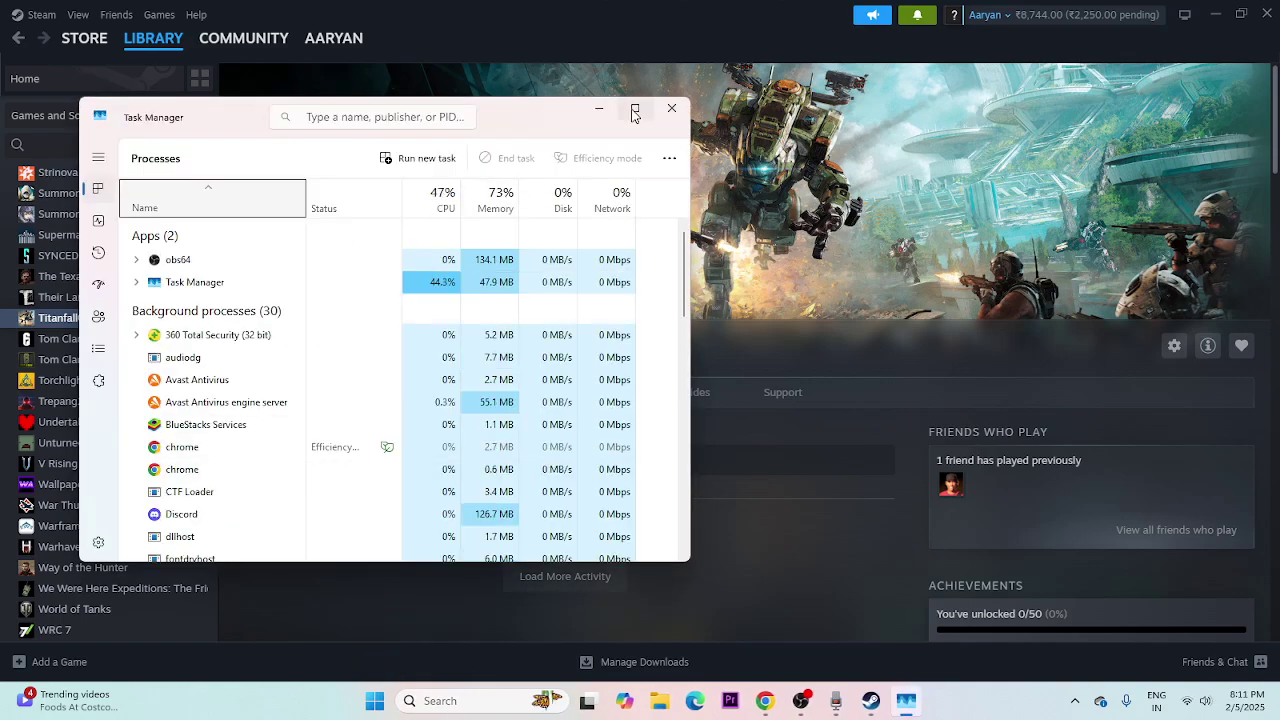
pyautogui.click(634, 110)
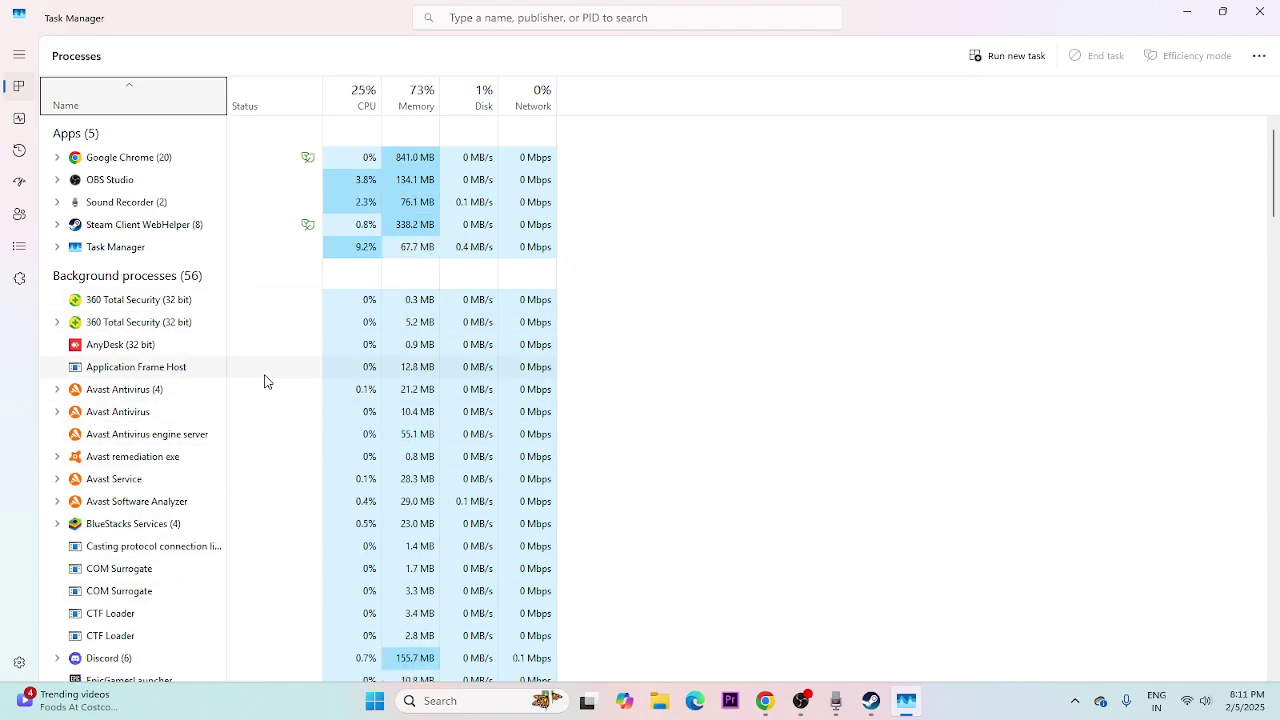
# - End the Discord and EpicGamesLauncher background processes, and close Task Manager
pyautogui.scroll(-1, 265, 380)
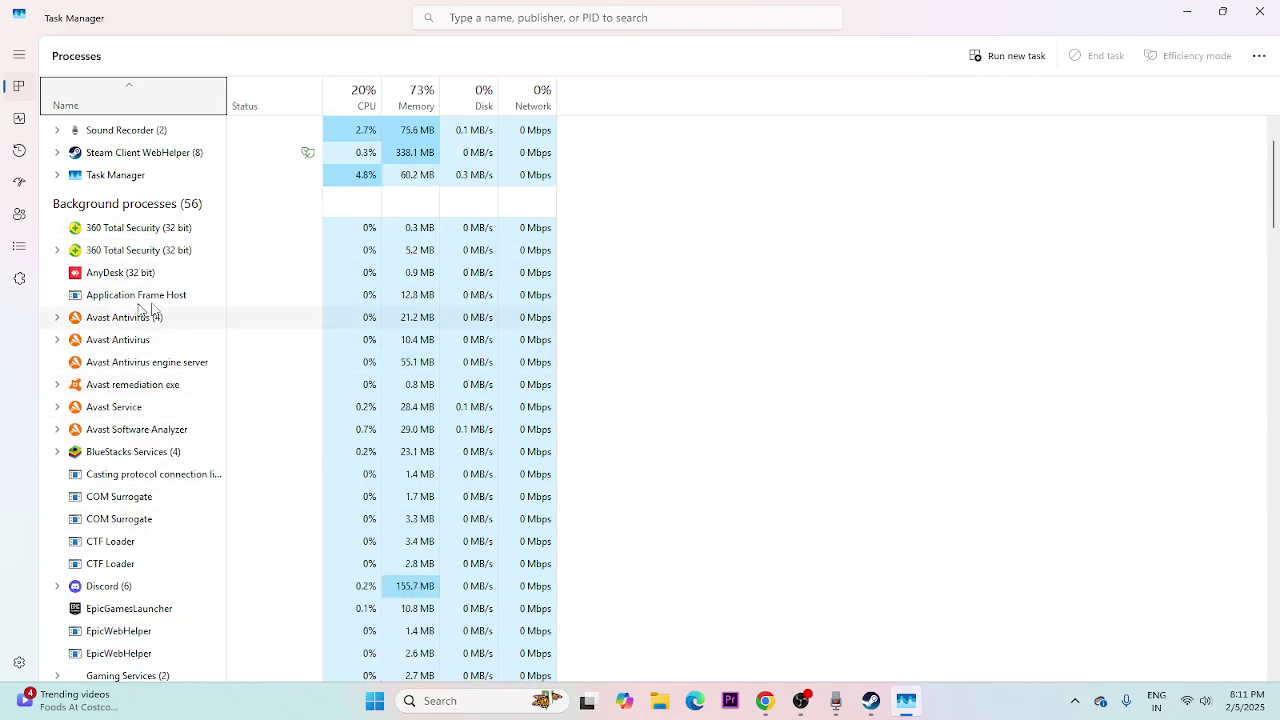
pyautogui.scroll(-1, 170, 390)
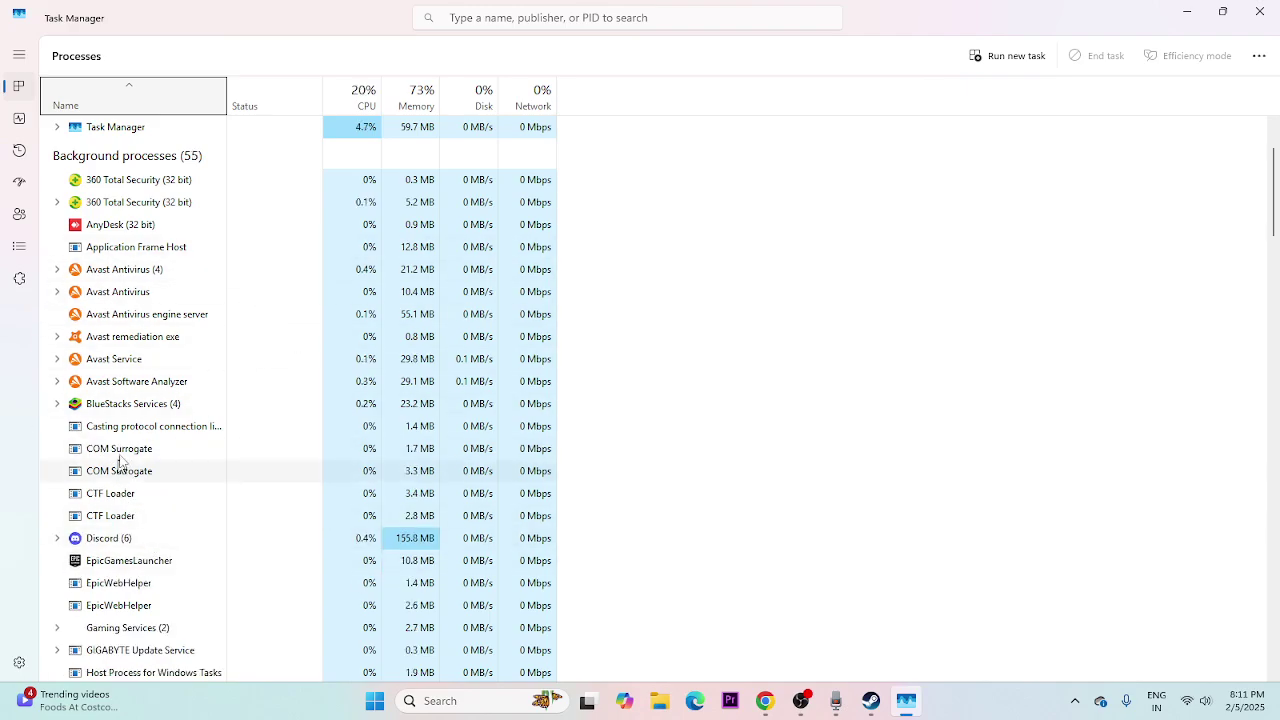
pyautogui.rightClick(117, 537)
pyautogui.click(162, 352)
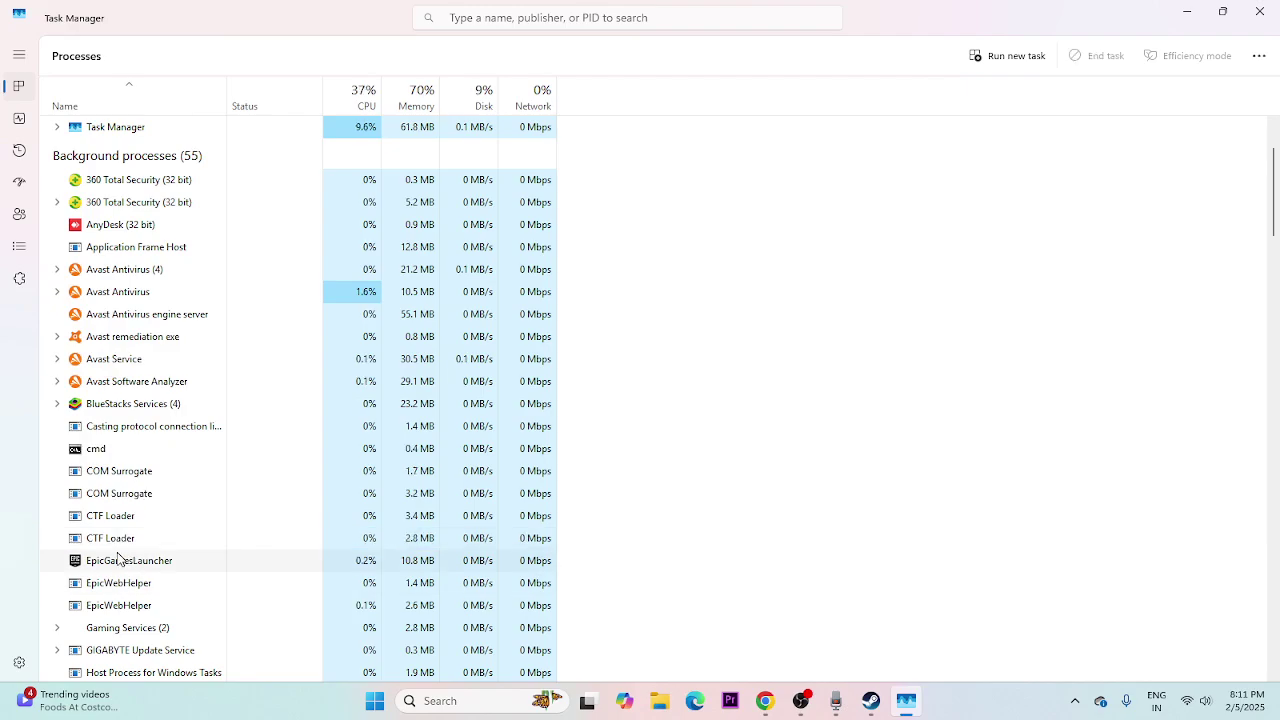
pyautogui.rightClick(124, 559)
pyautogui.click(157, 393)
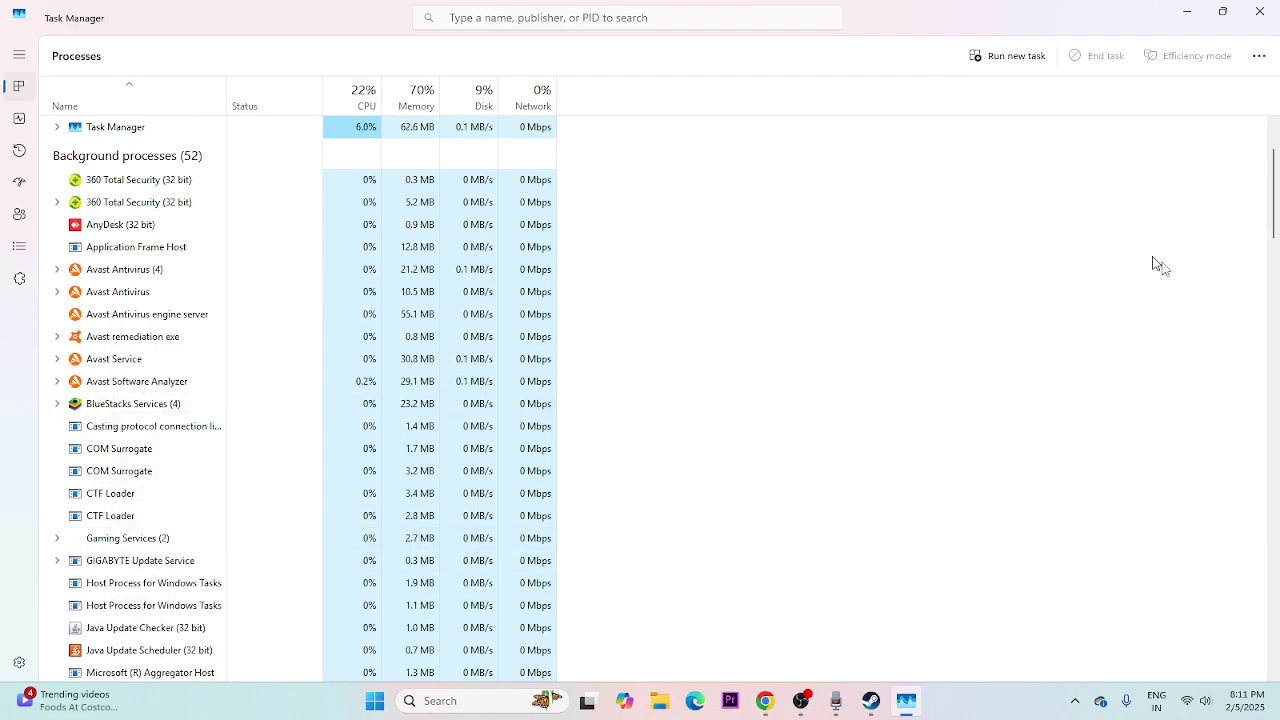
pyautogui.click(1259, 11)
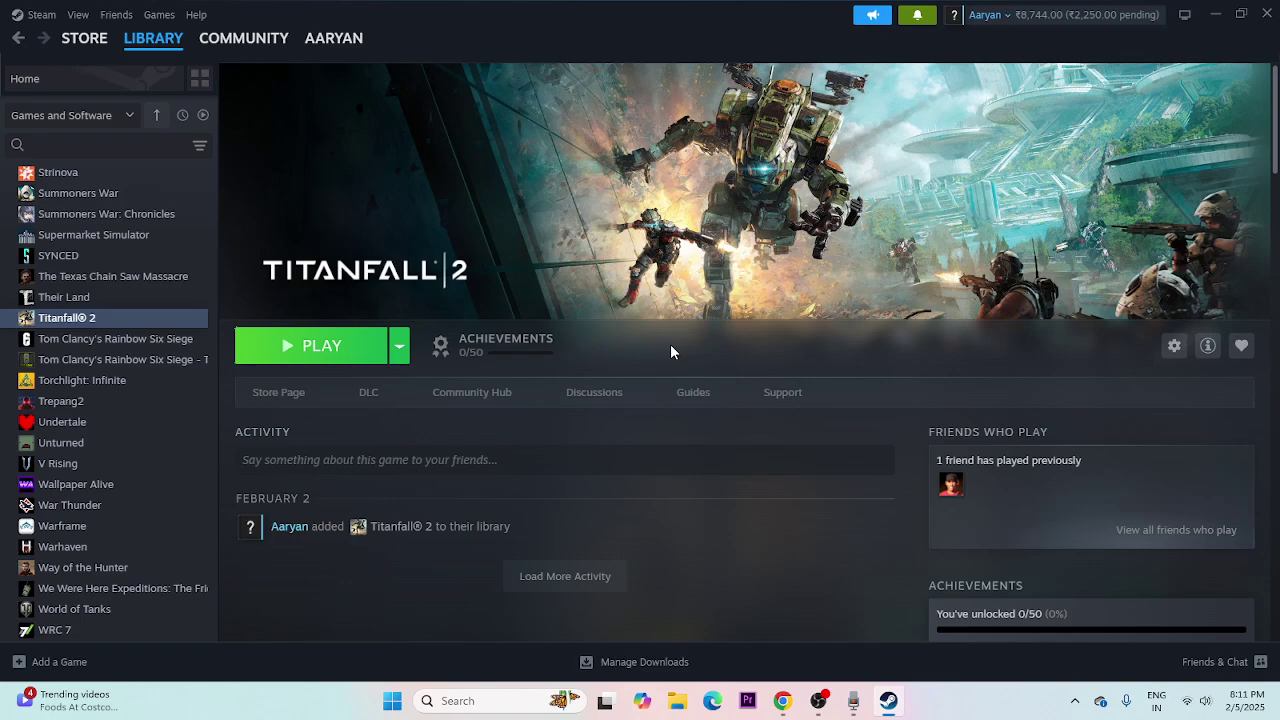
# - Search Windows for "graphics" and open Graphics settings
pyautogui.click(455, 700)
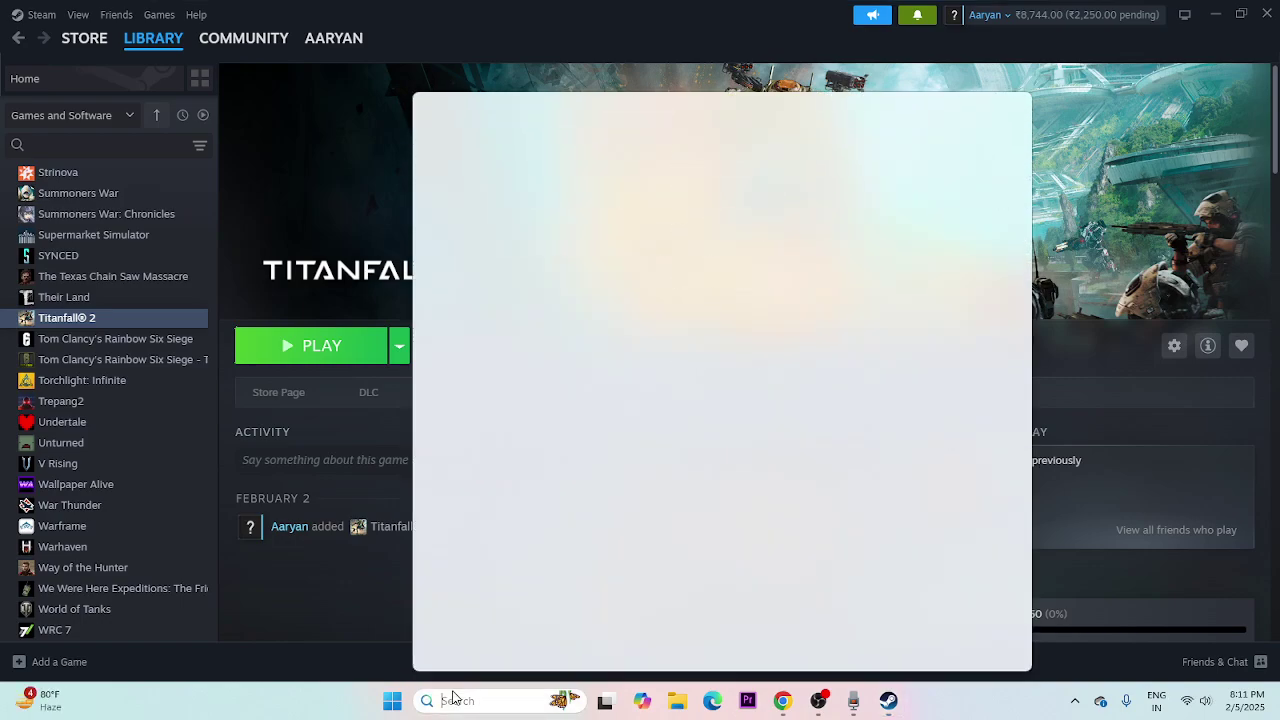
pyautogui.write('GRAPHI')
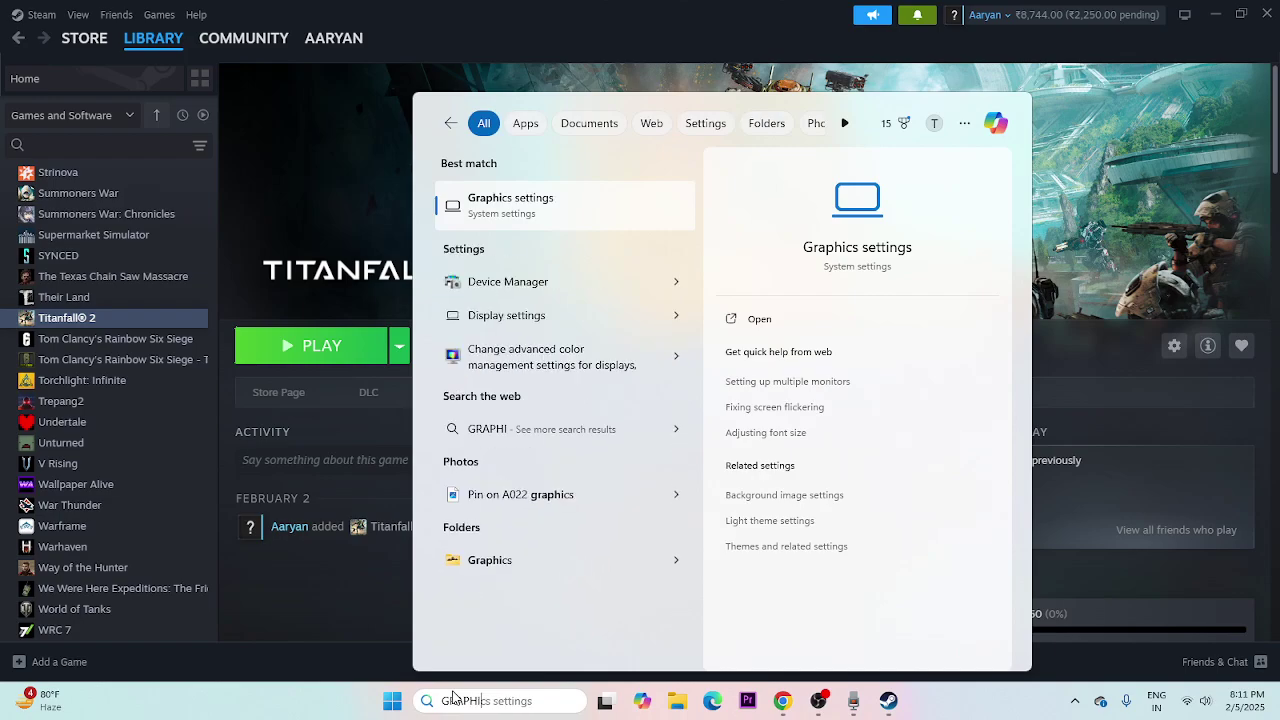
pyautogui.write('CS')
pyautogui.click(558, 200)
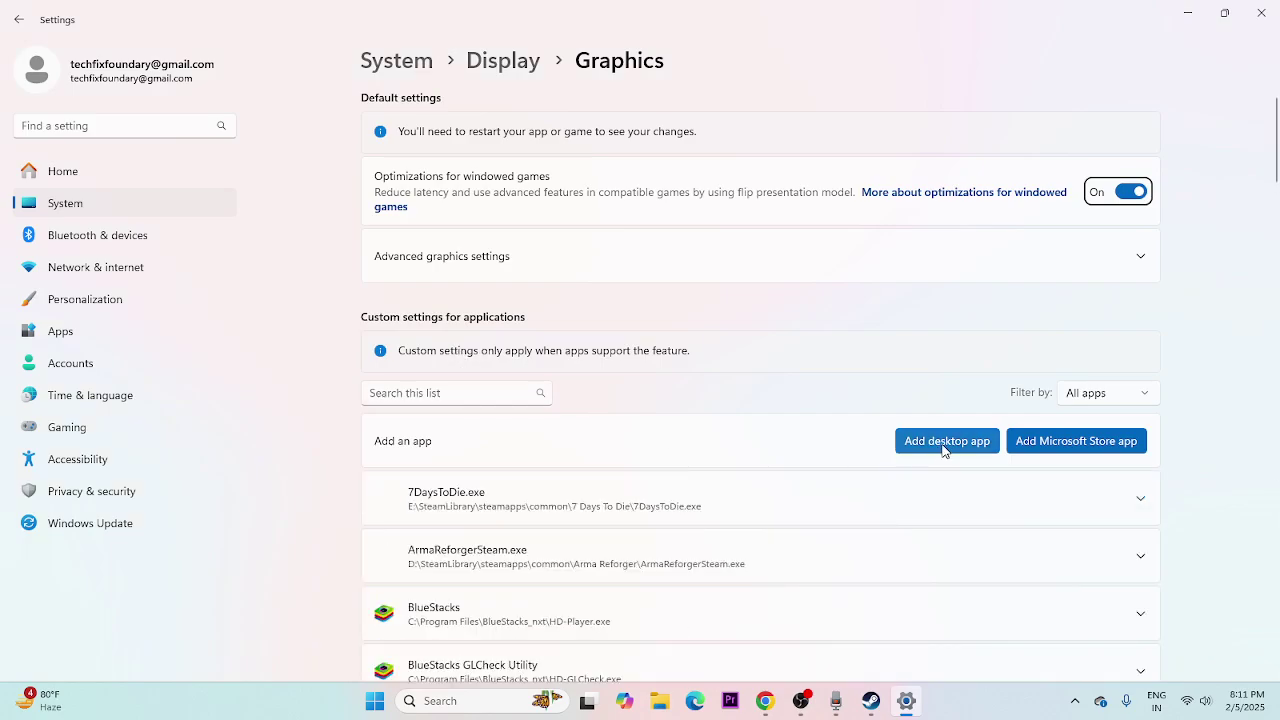
# - Add Titanfall2_trial from E:\SteamLibrary\steamapps\common\Titanfall2 as a desktop app in the custom graphics settings
pyautogui.click(944, 450)
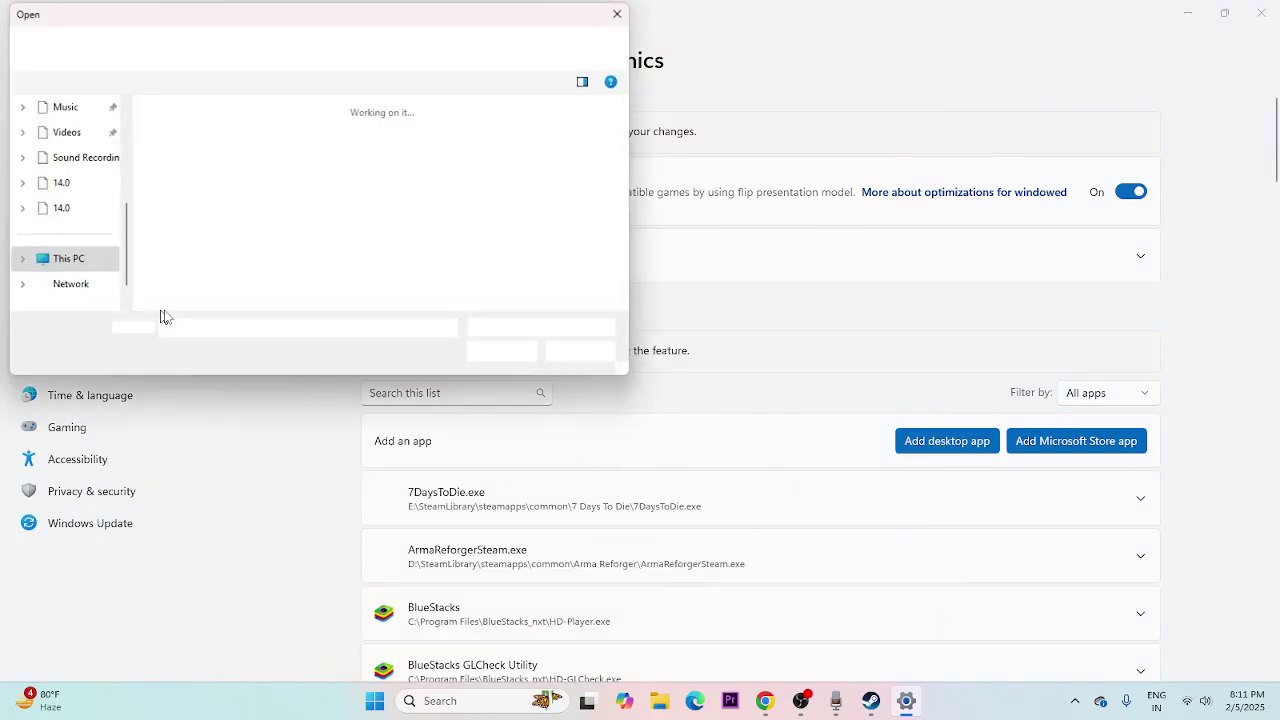
pyautogui.doubleClick(286, 191)
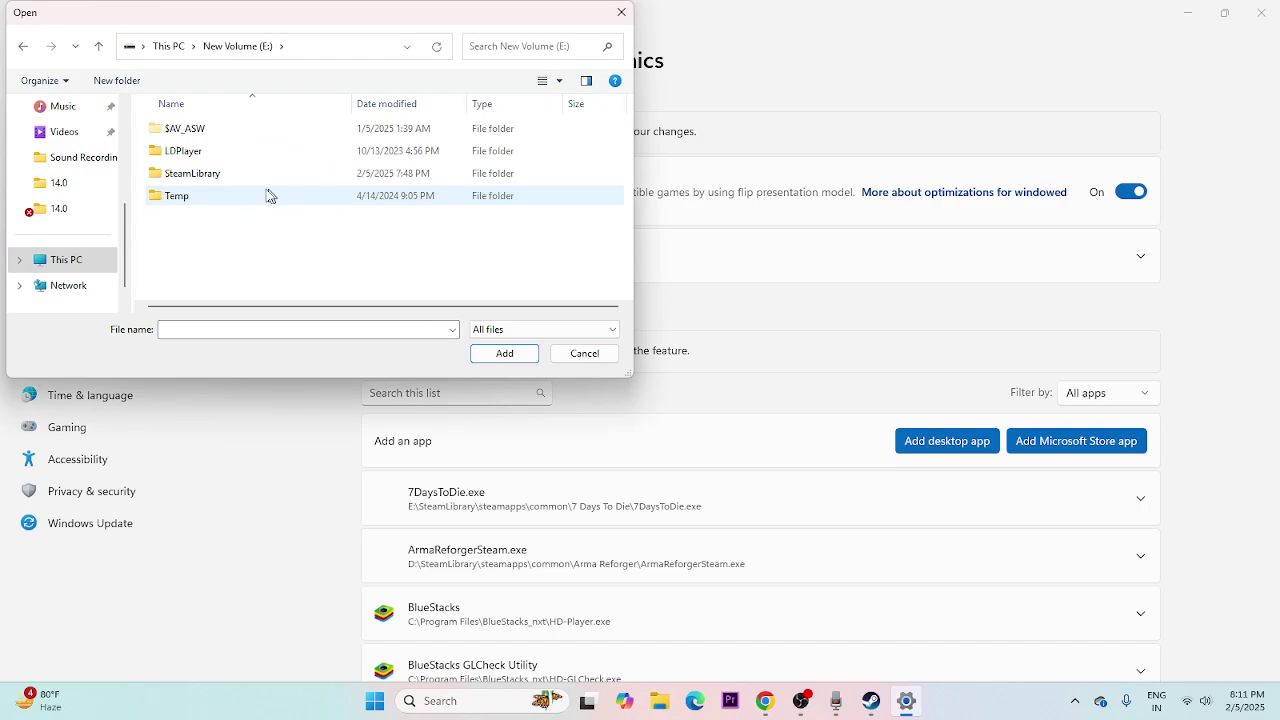
pyautogui.click(215, 180)
pyautogui.doubleClick(215, 180)
pyautogui.doubleClick(206, 138)
pyautogui.doubleClick(207, 131)
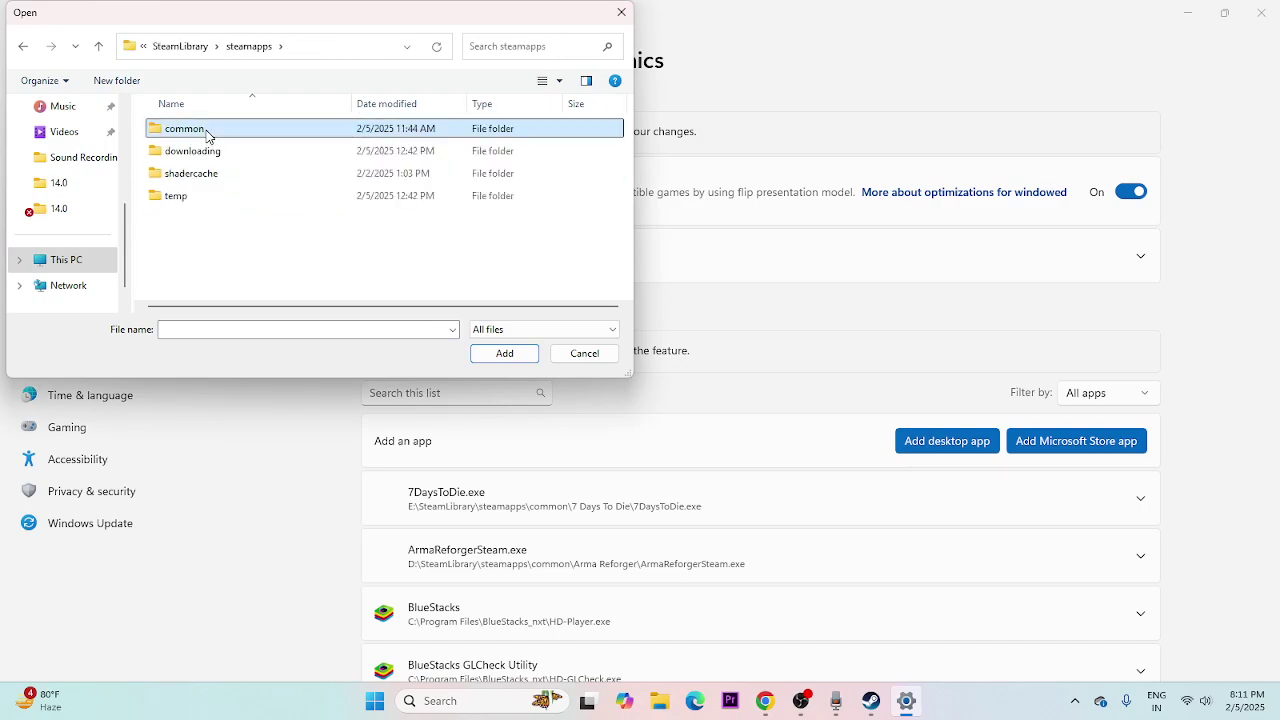
pyautogui.scroll(-3, 220, 205)
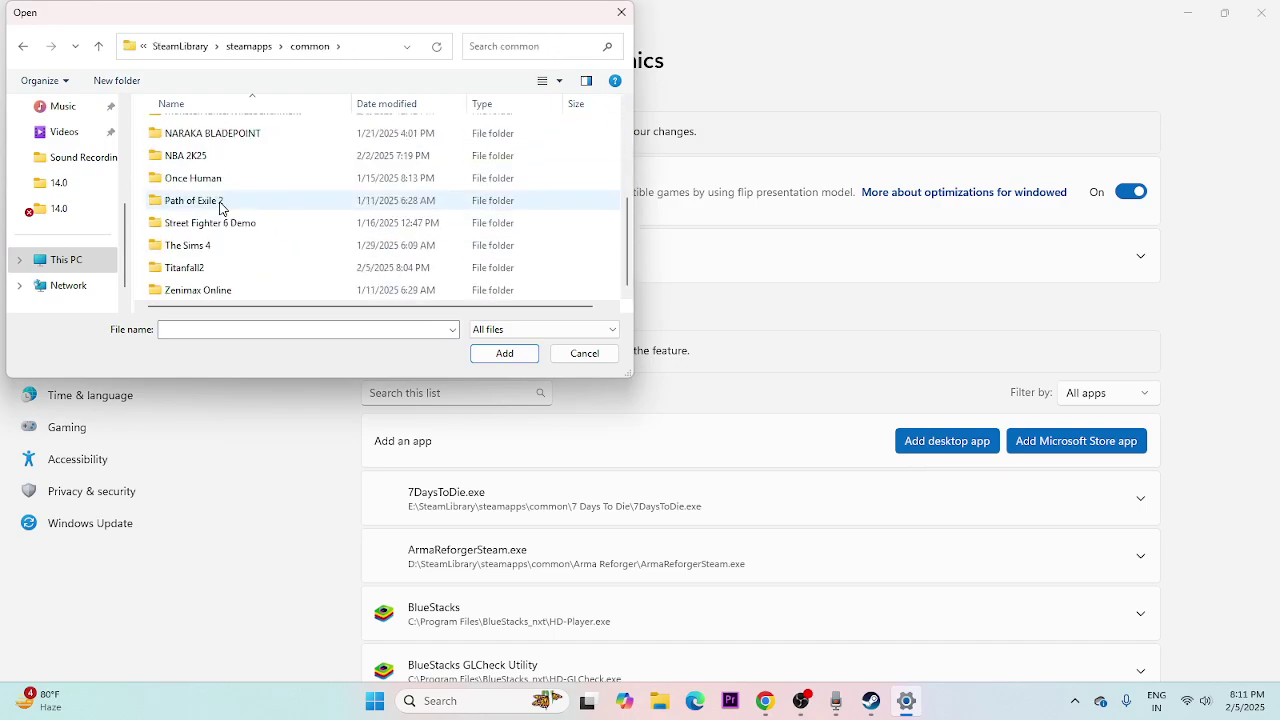
pyautogui.doubleClick(205, 268)
pyautogui.scroll(-1, 214, 263)
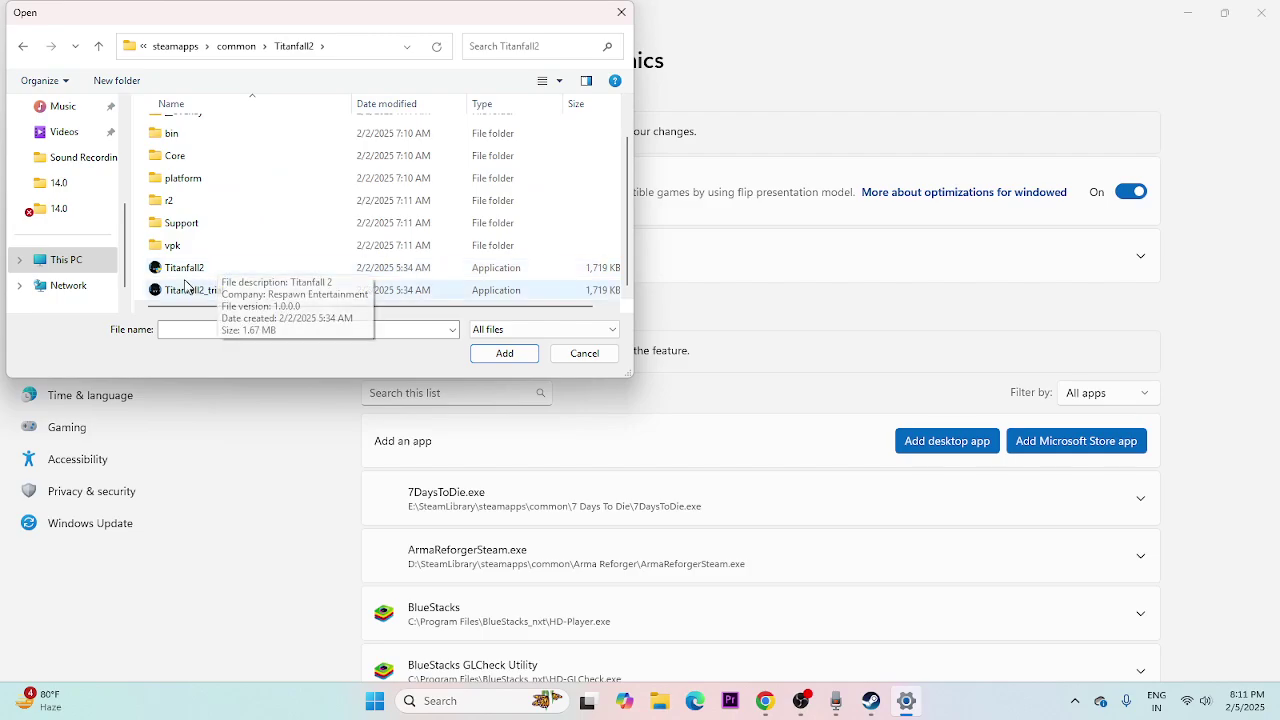
pyautogui.click(242, 290)
pyautogui.click(495, 355)
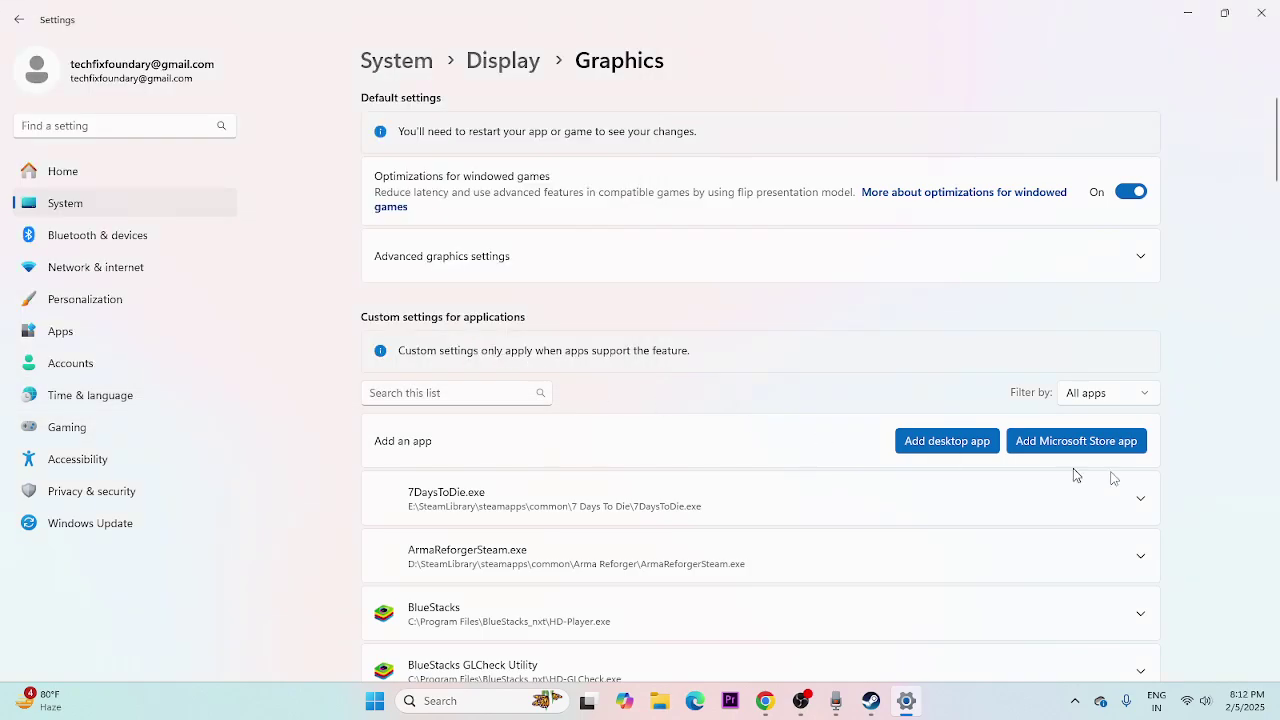
# - Set the GPU preference of Titanfall2_trial.exe to High Performance (NVIDIA GeForce GTX 1650 SUPER) and close Settings
pyautogui.scroll(-10, 1213, 374)
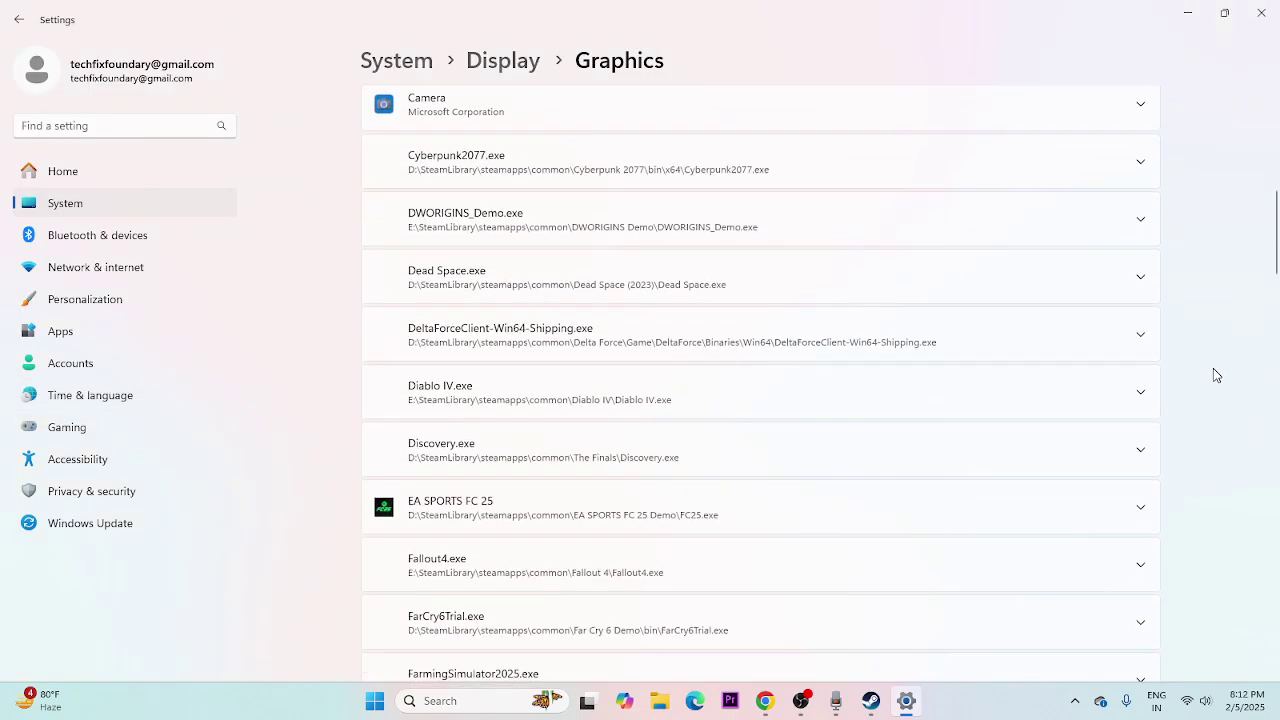
pyautogui.scroll(-8, 1216, 375)
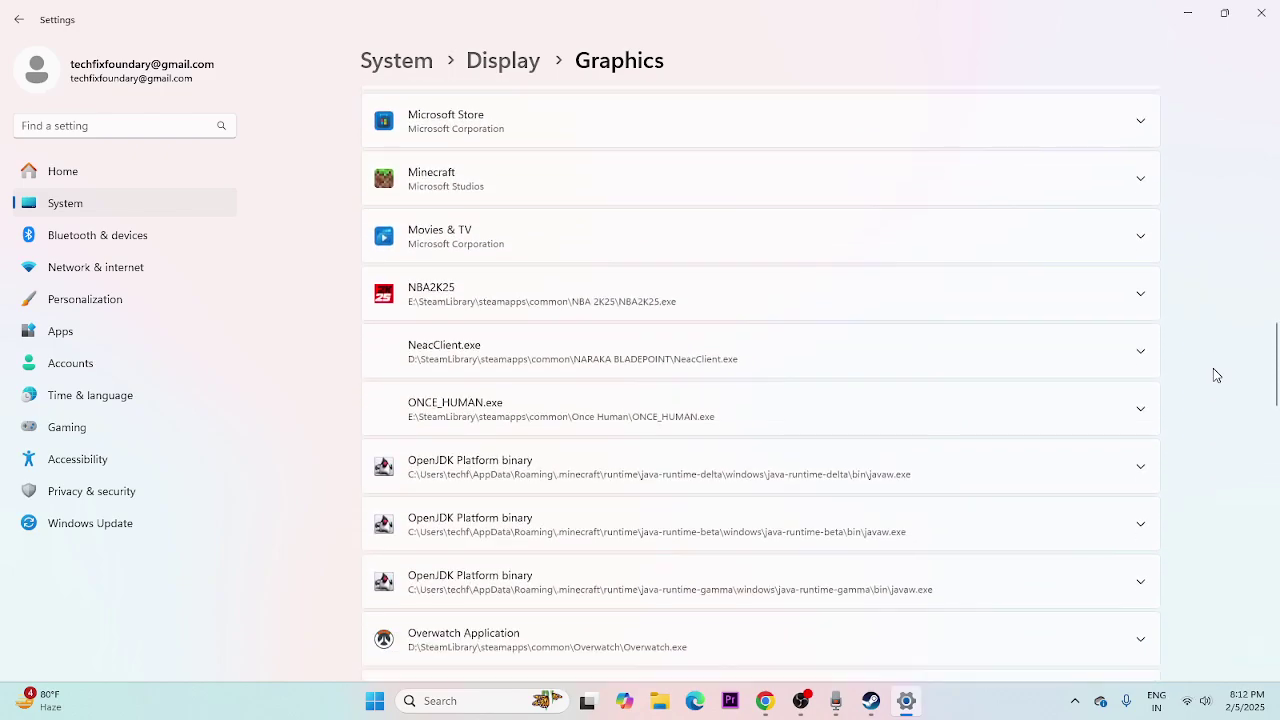
pyautogui.scroll(-8, 1216, 375)
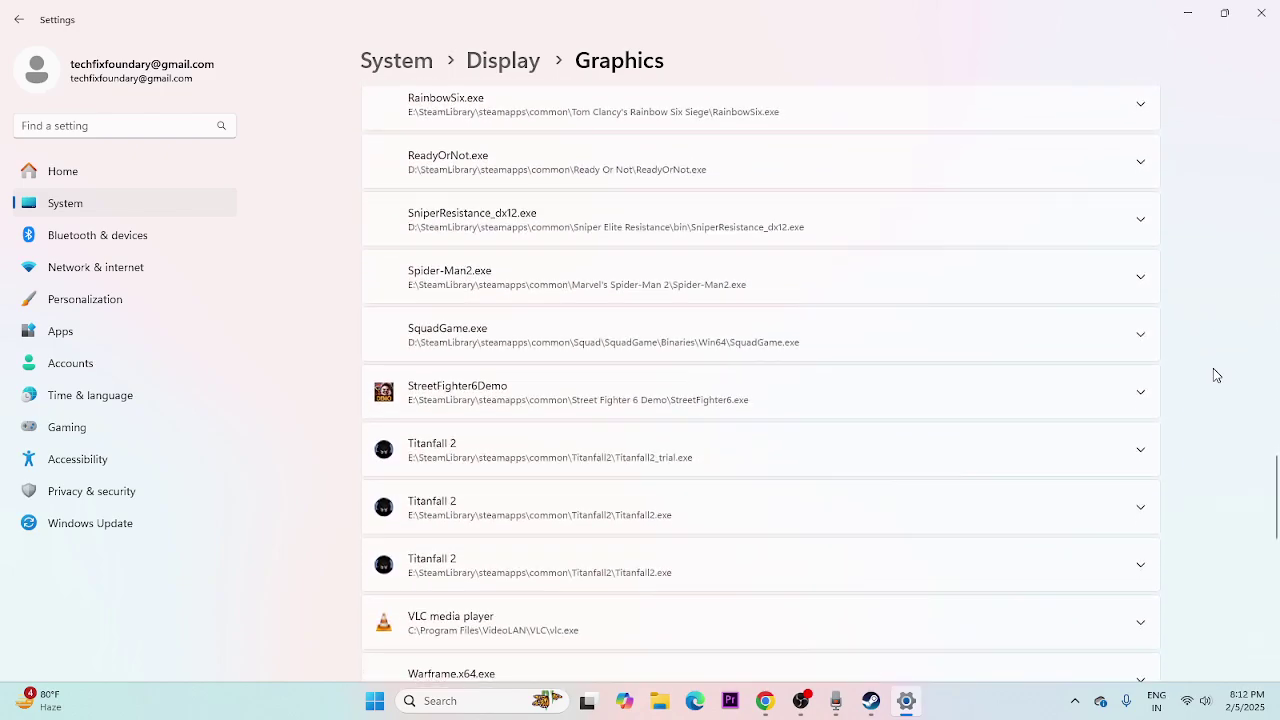
pyautogui.click(1150, 277)
pyautogui.click(1103, 390)
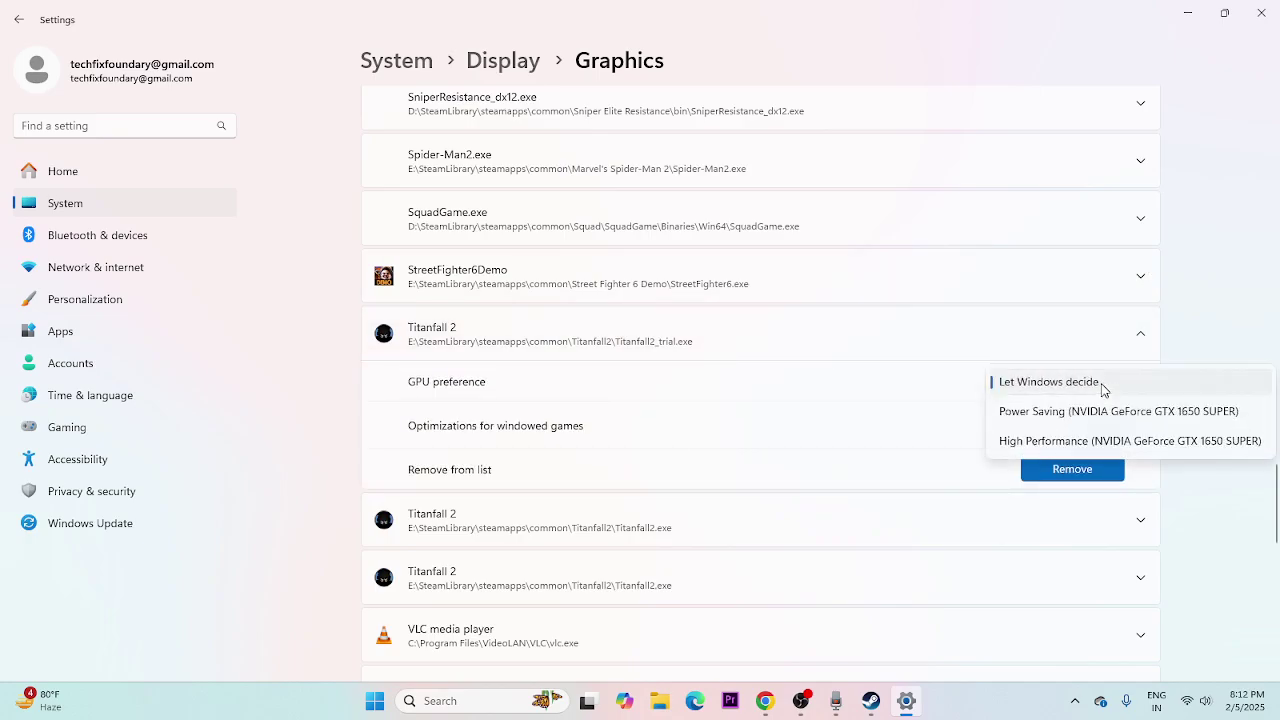
pyautogui.click(1080, 441)
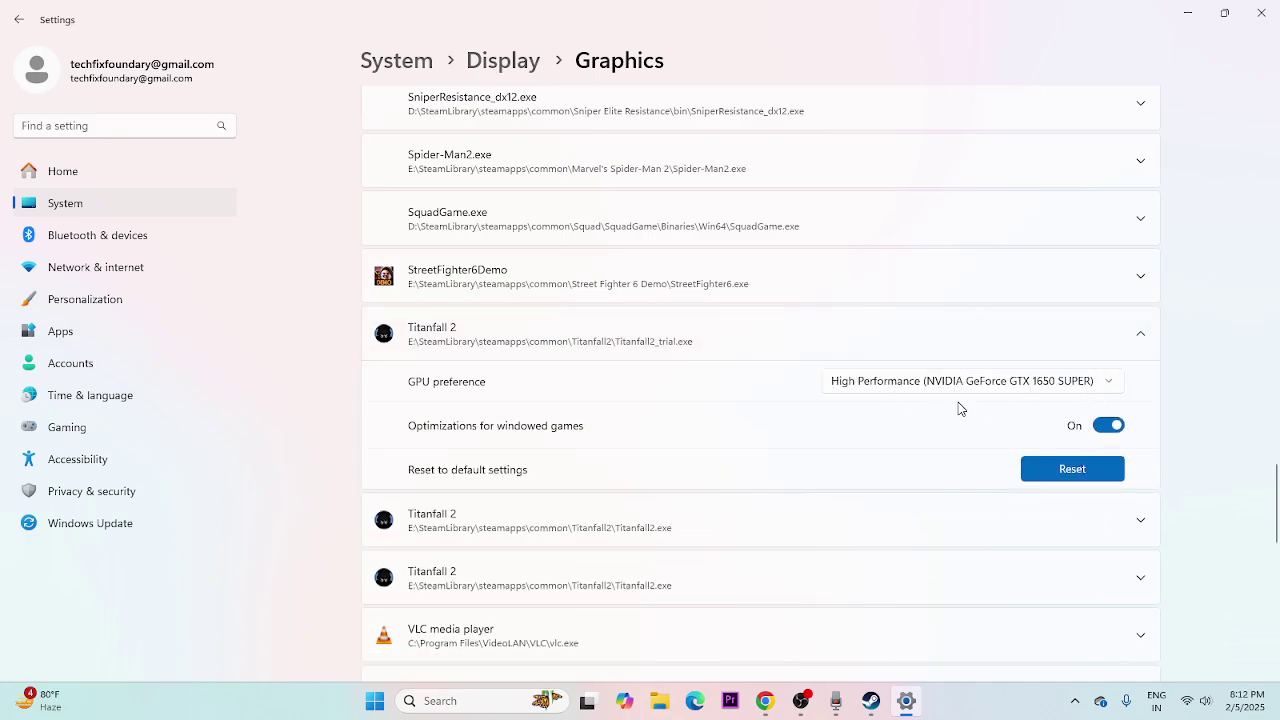
pyautogui.click(1261, 12)
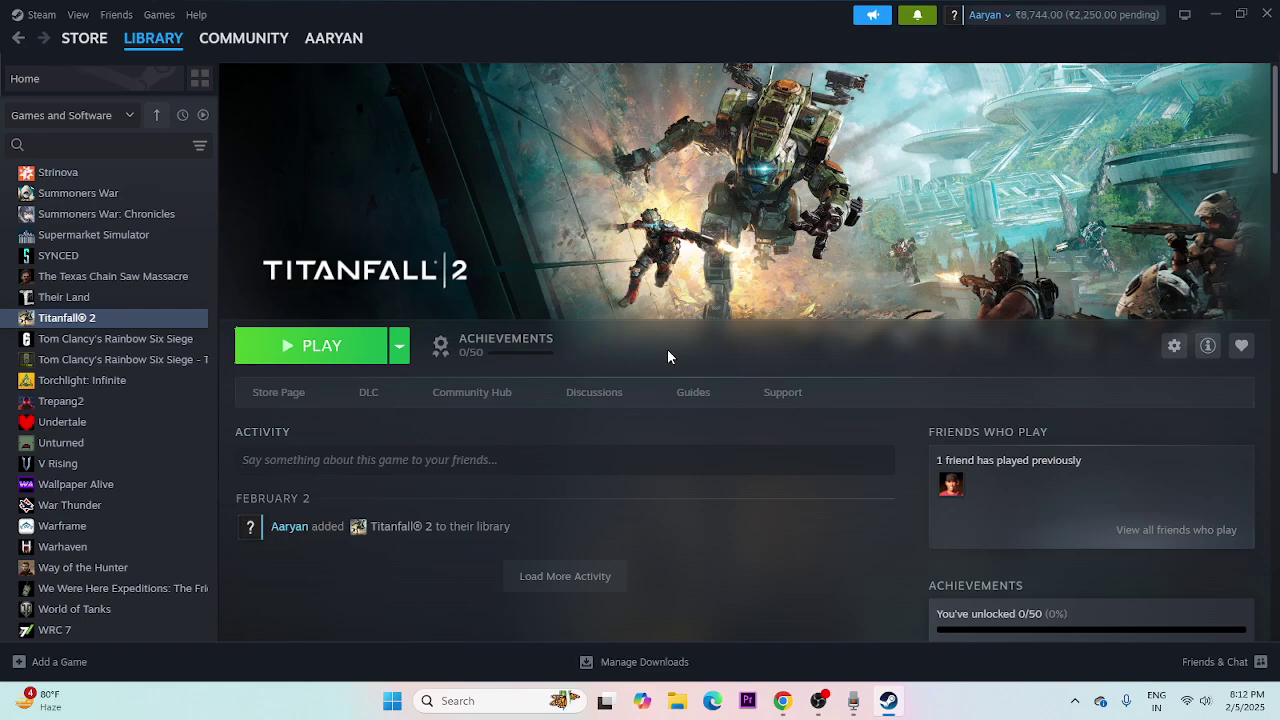
# - Search Windows for "view", open the advanced system settings, and reach the Virtual Memory dialog through the performance options
pyautogui.click(466, 700)
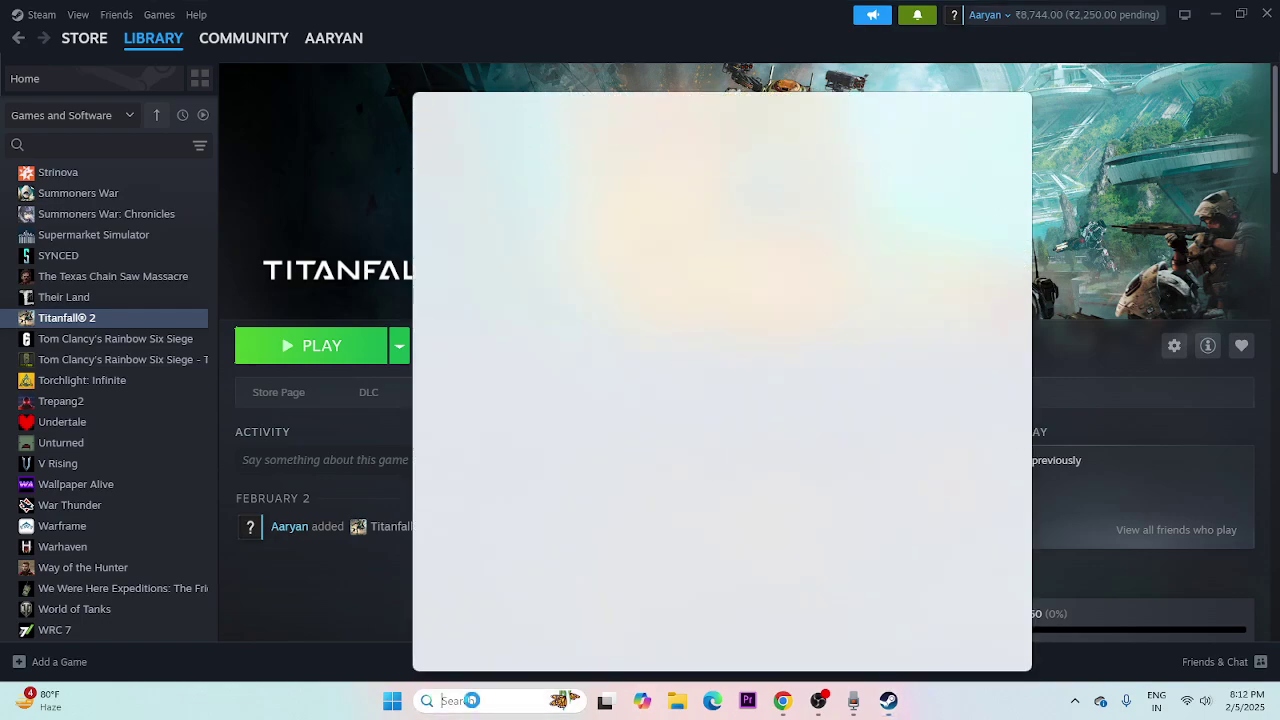
pyautogui.write('VIEW')
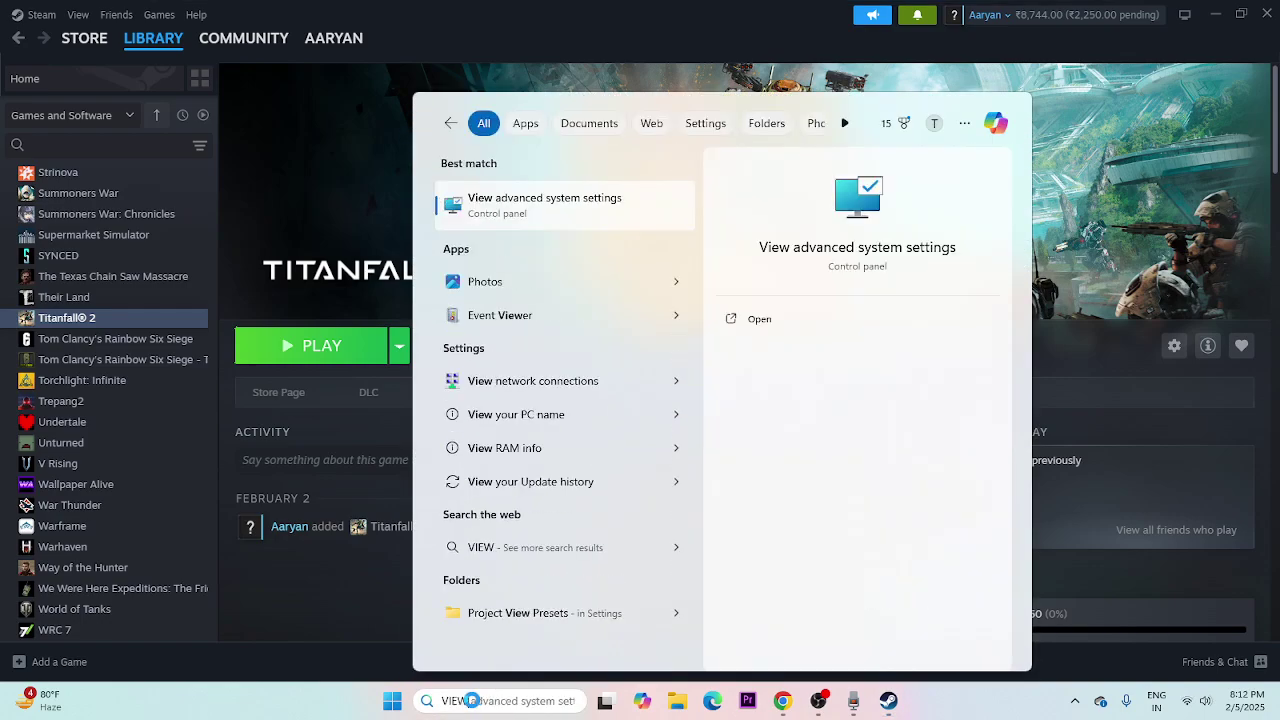
pyautogui.click(618, 200)
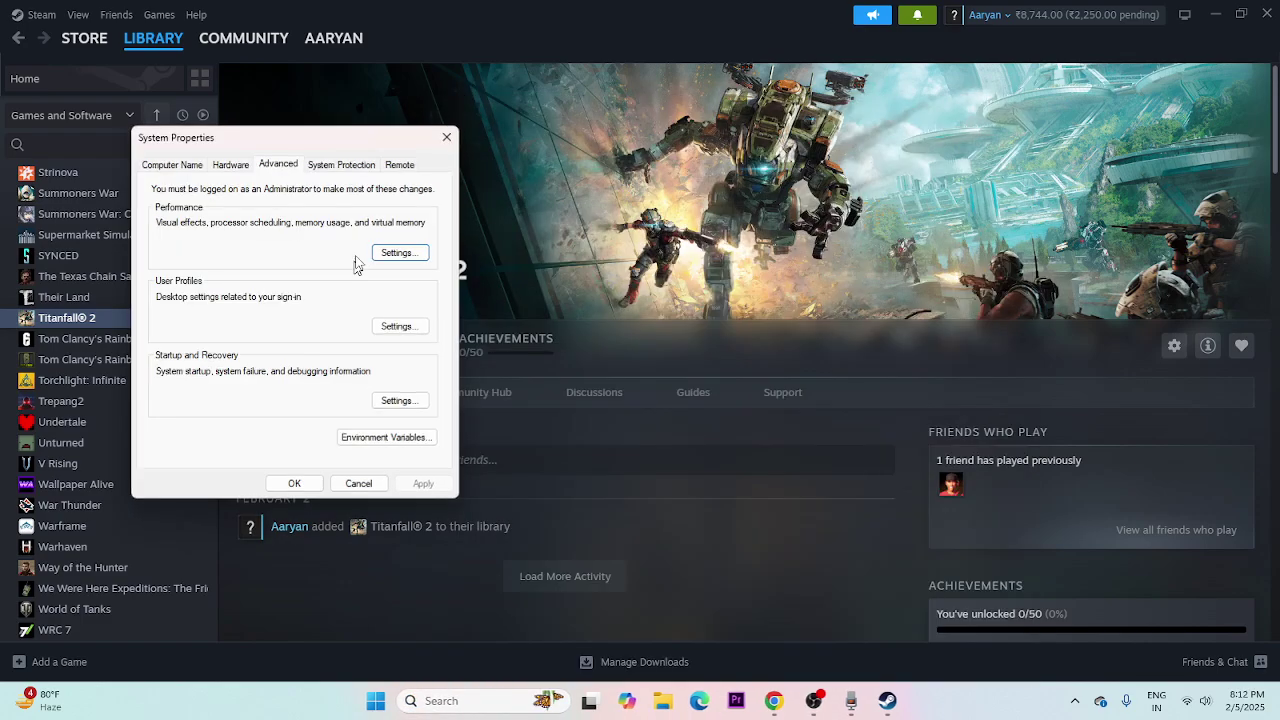
pyautogui.click(394, 256)
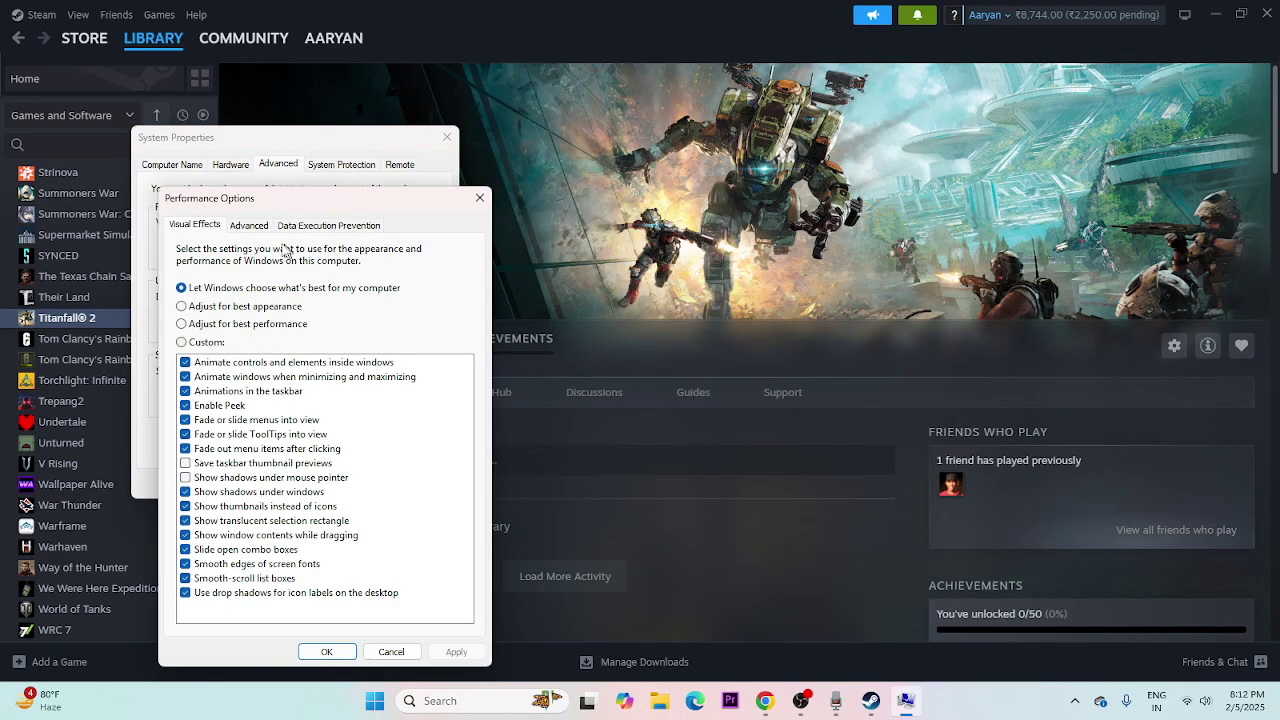
pyautogui.click(256, 232)
pyautogui.click(428, 430)
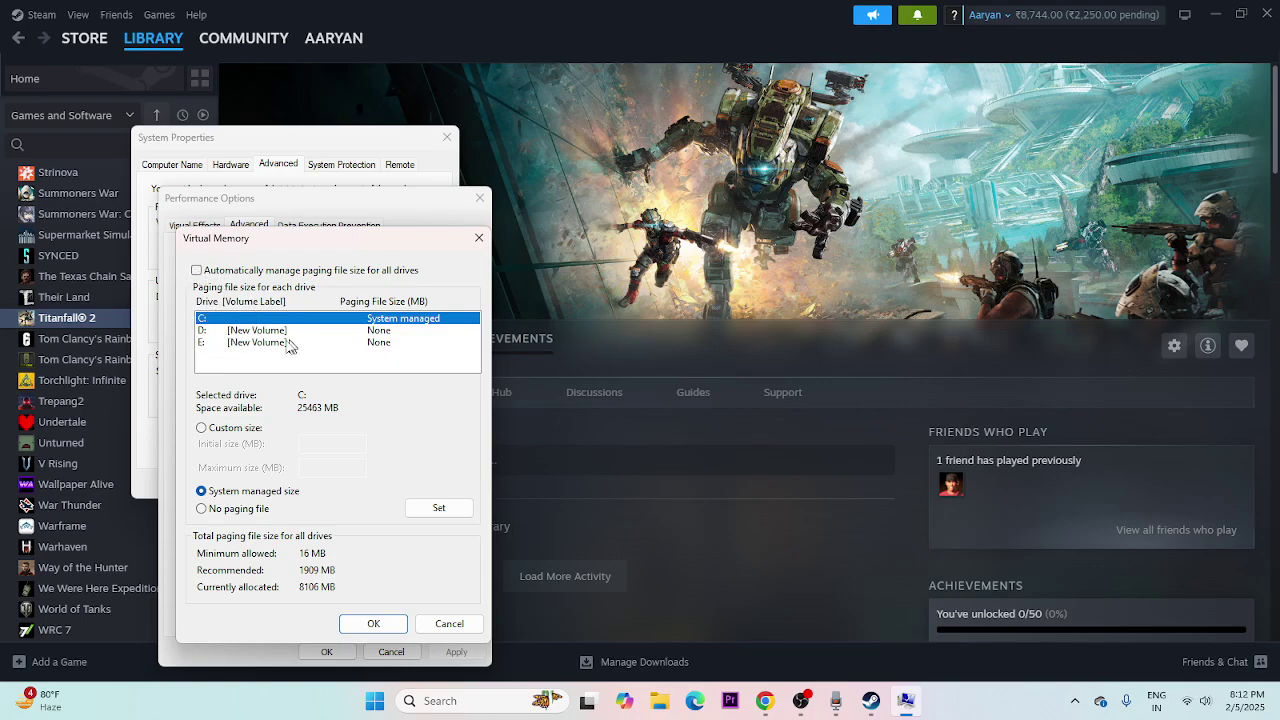
# - Select drive E: for the paging file and switch it to a custom size
pyautogui.click(204, 343)
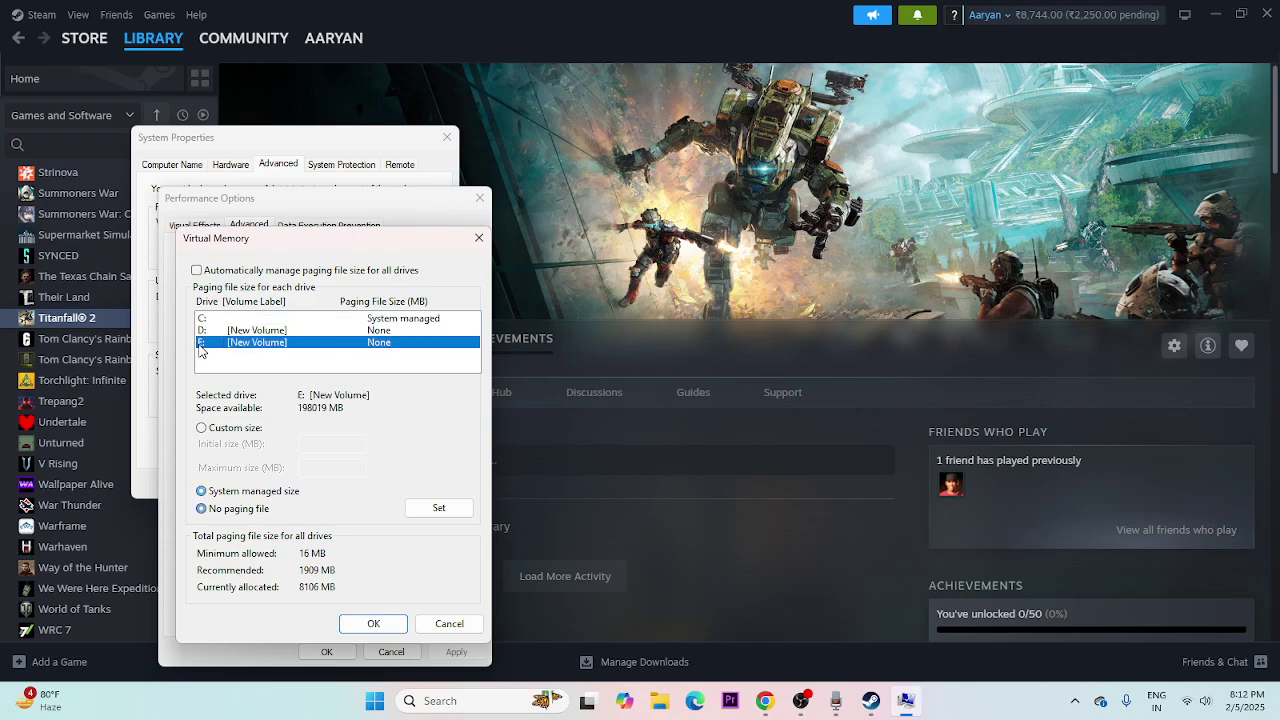
pyautogui.click(201, 429)
pyautogui.click(302, 445)
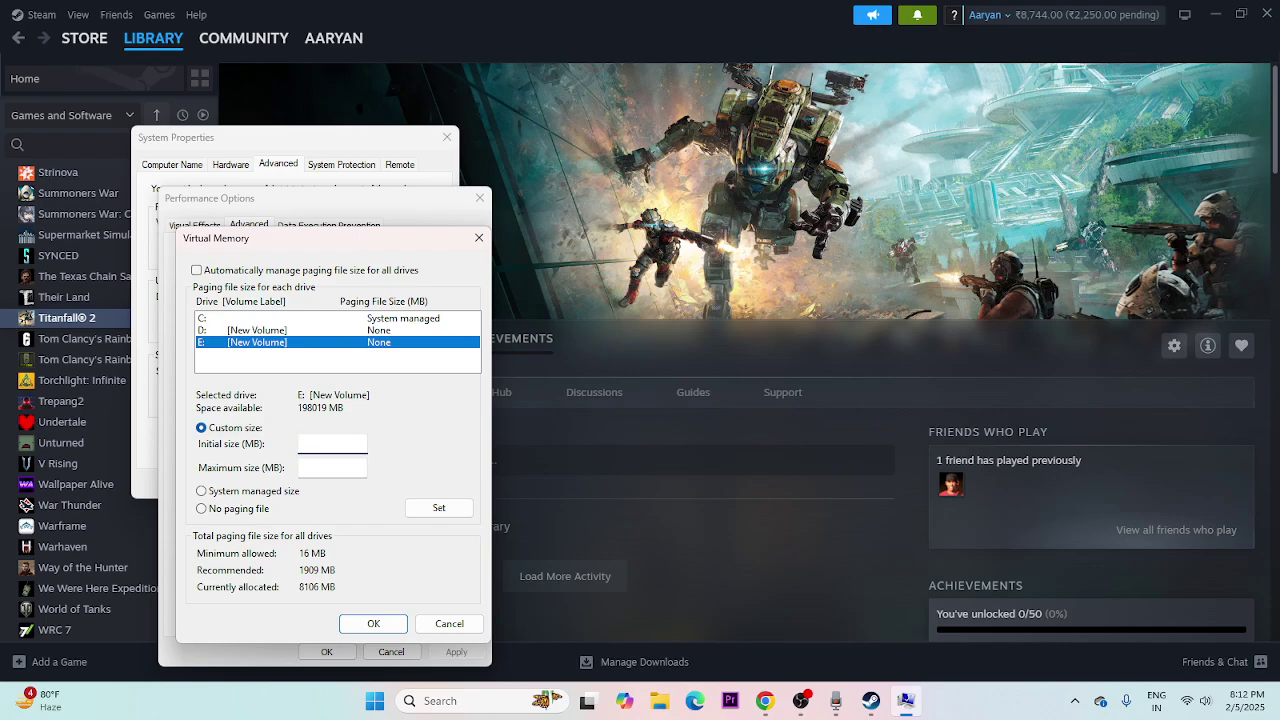
pyautogui.click(332, 467)
# - Search Windows for "calculator" and open the Calculator app
pyautogui.click(433, 704)
pyautogui.write('CA')
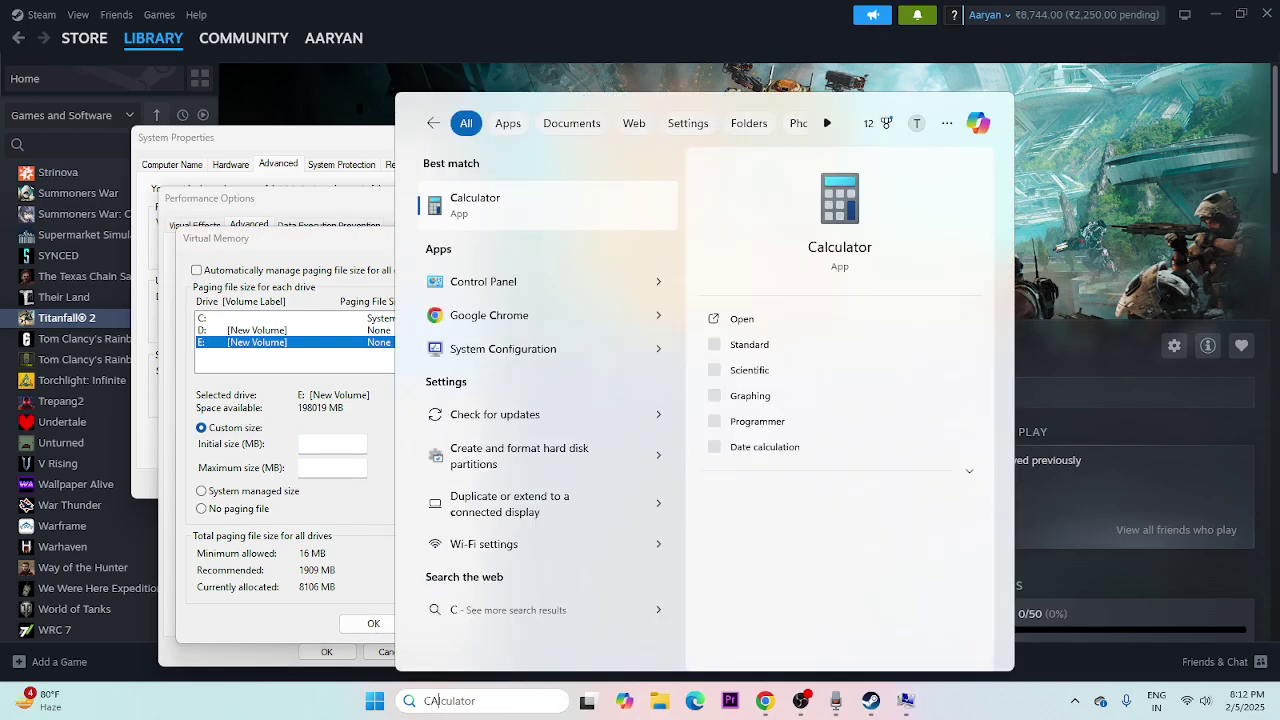
pyautogui.write('LCULATOR')
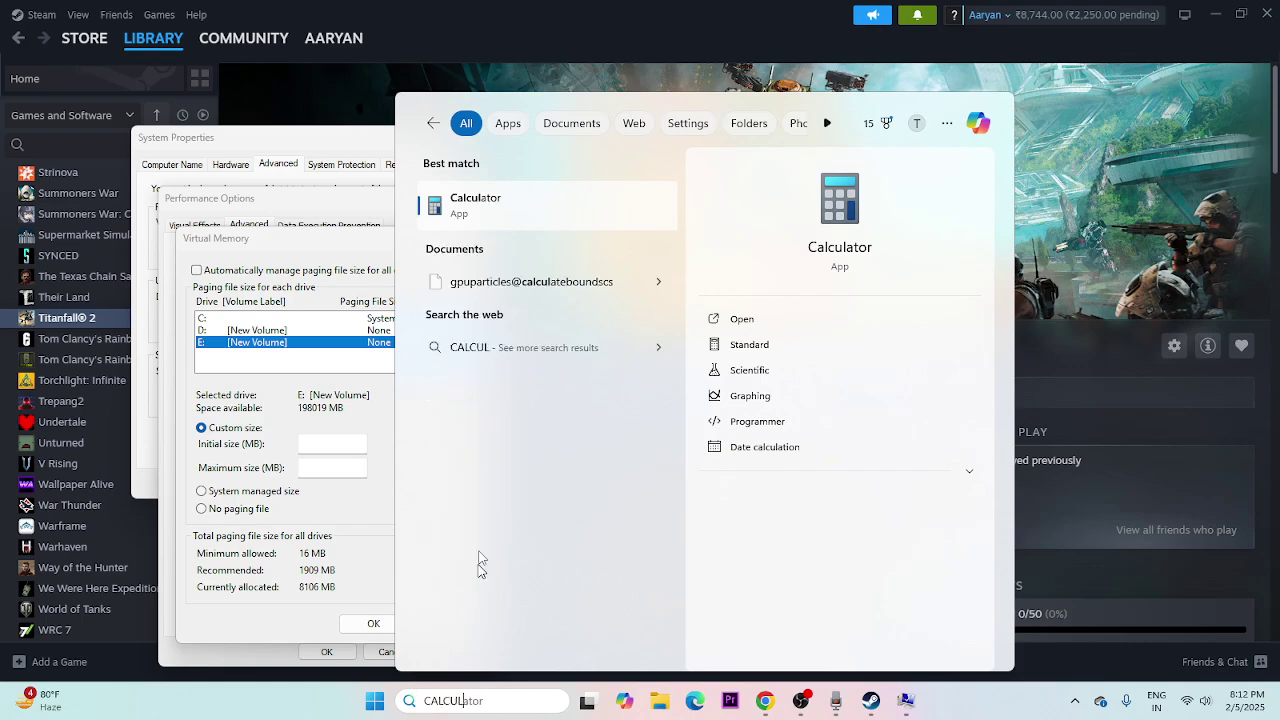
pyautogui.click(293, 488)
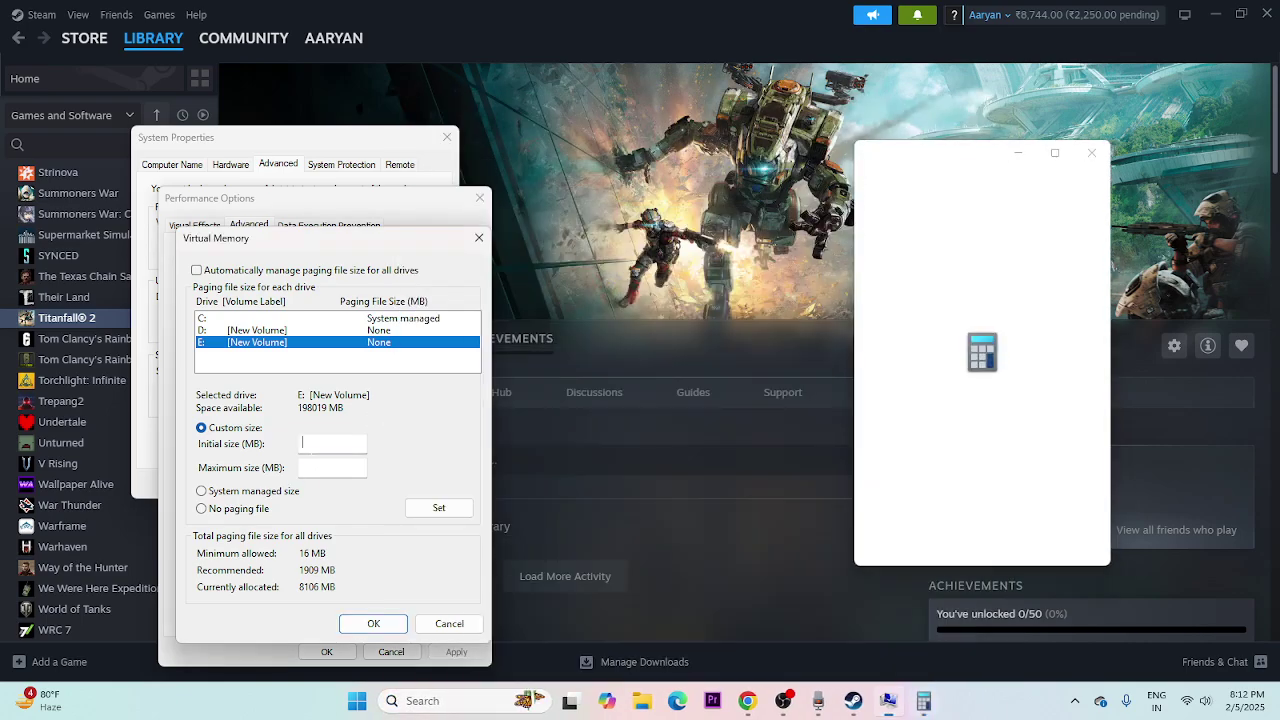
# - Calculate 16 × 1024 to convert the RAM size from GB to MB for the initial paging size
pyautogui.click(887, 502)
pyautogui.click(1030, 462)
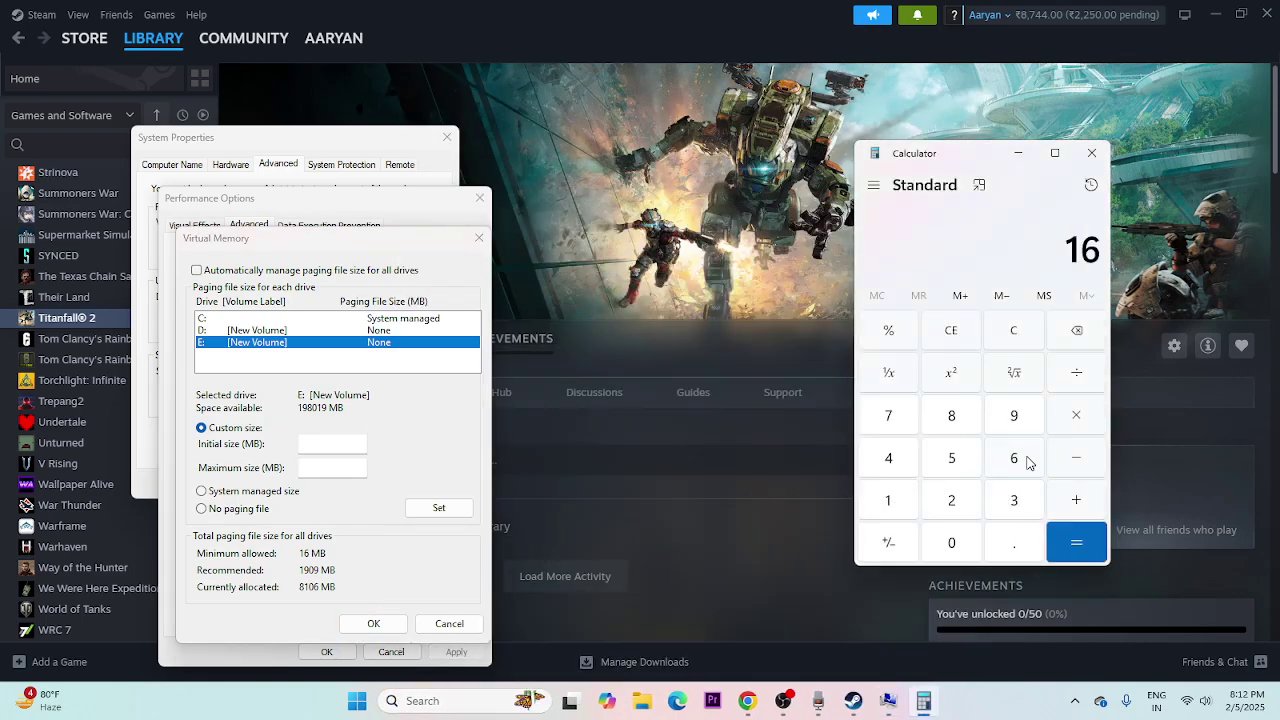
pyautogui.click(1088, 415)
pyautogui.click(908, 502)
pyautogui.click(948, 542)
pyautogui.click(951, 500)
pyautogui.click(890, 460)
pyautogui.click(1076, 542)
# - Multiply the 16384 result by 1.5 to work out the maximum paging size
pyautogui.click(1086, 430)
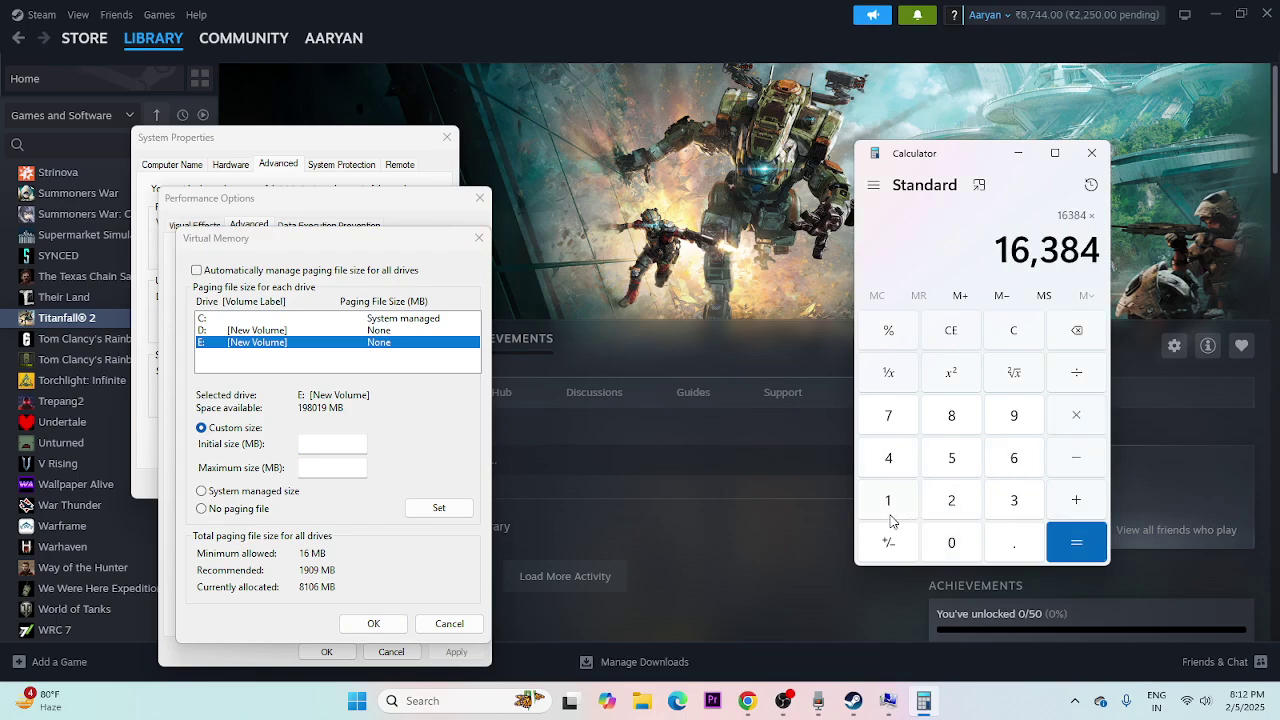
pyautogui.click(889, 512)
pyautogui.click(1000, 545)
pyautogui.click(958, 465)
pyautogui.click(1076, 542)
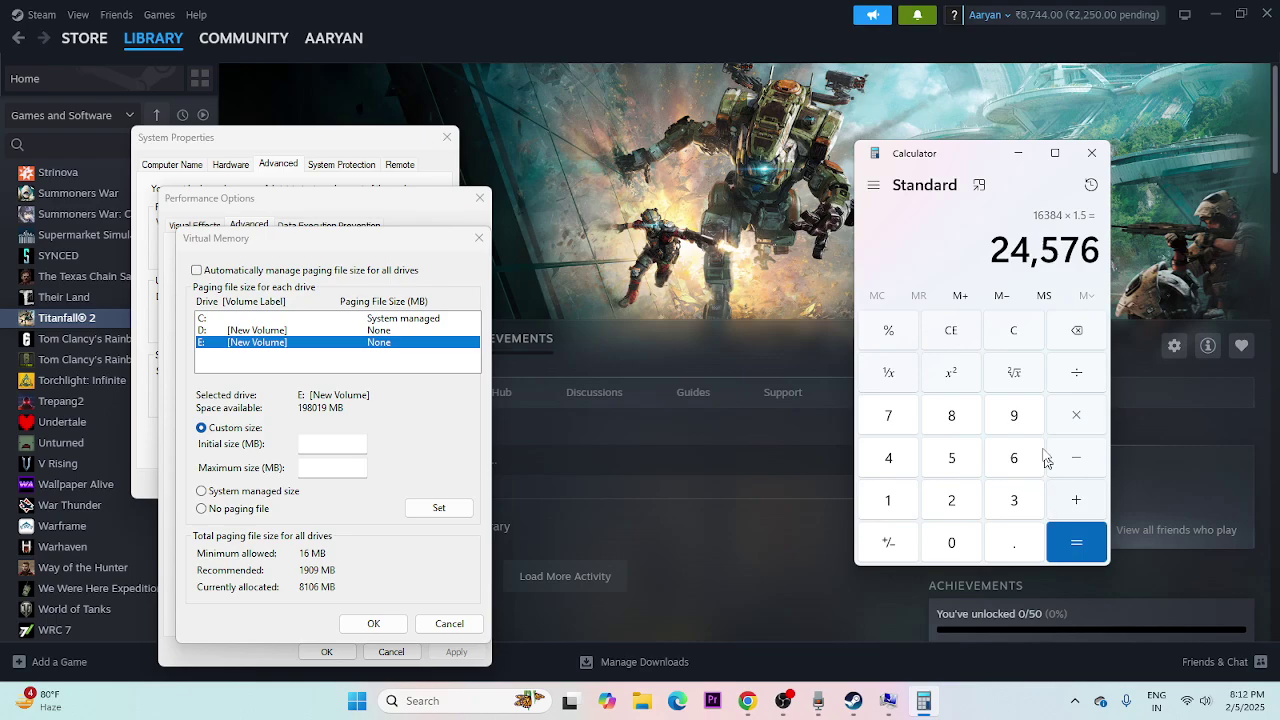
# - Copy the calculated 24,576 result into the initial paging file size for drive E:
pyautogui.moveTo(990, 250); pyautogui.dragTo(1100, 250)
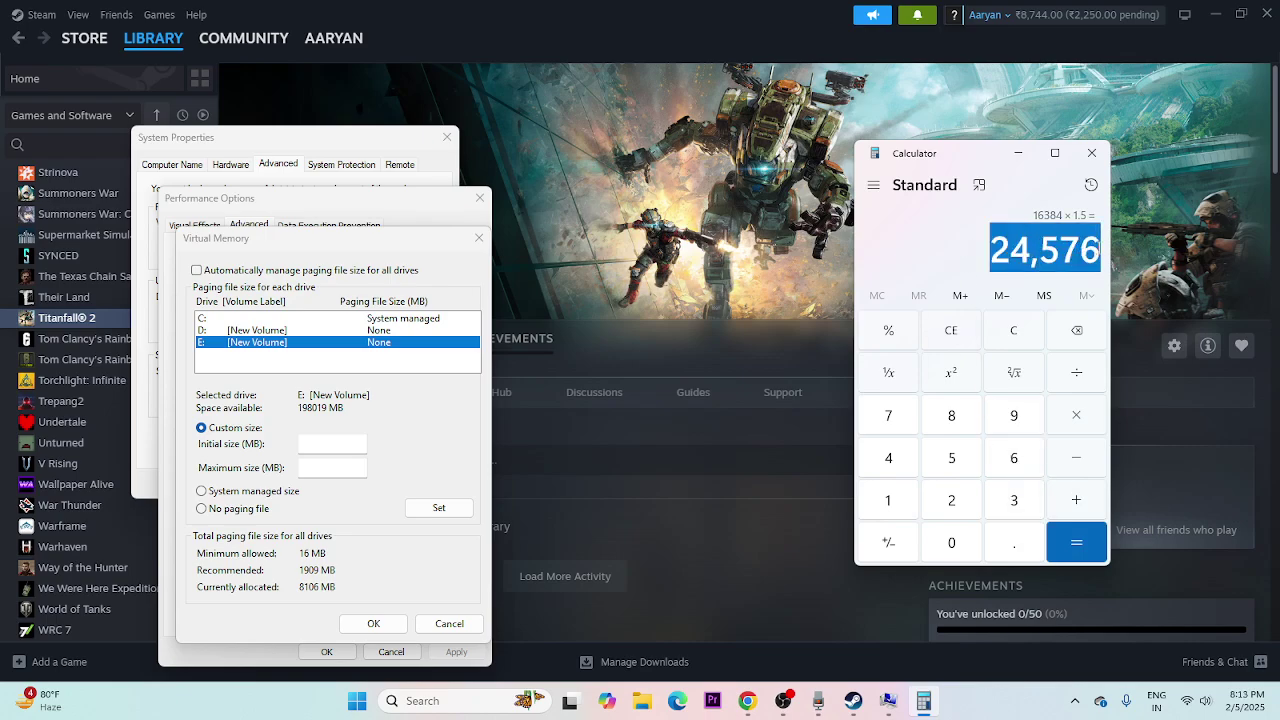
pyautogui.hotkey('ctrl', 'c')
pyautogui.rightClick(340, 444)
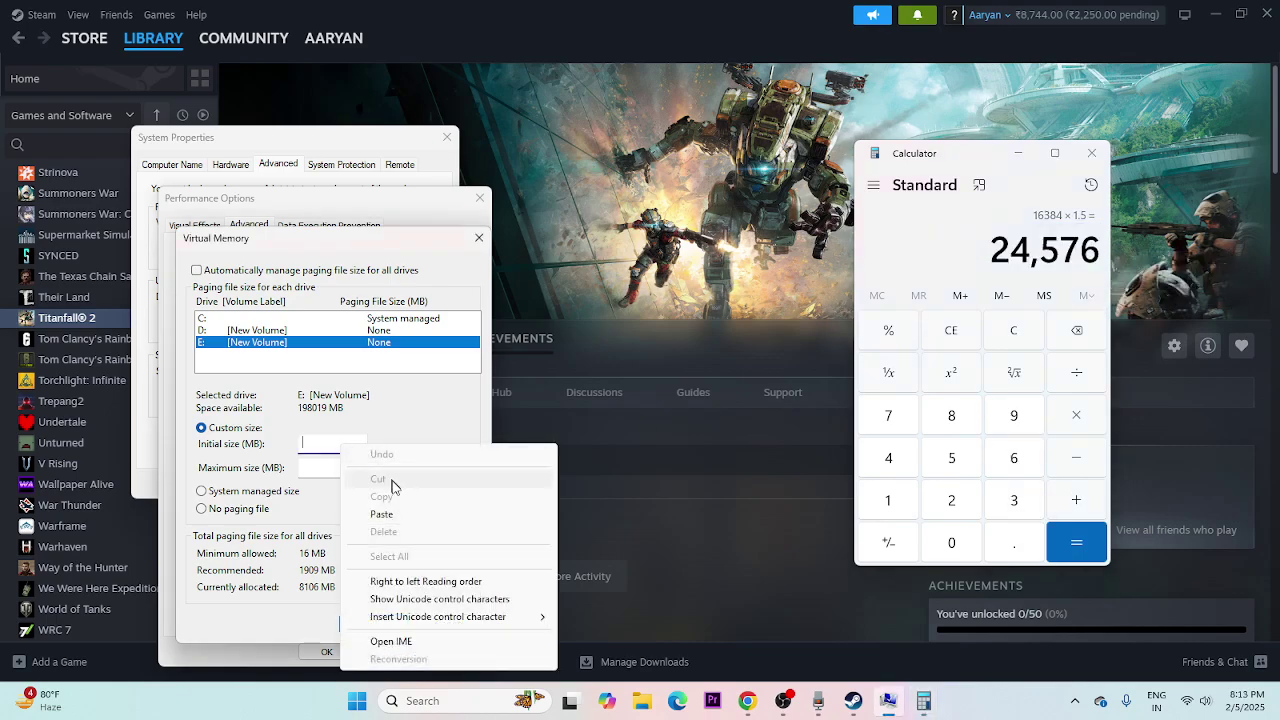
pyautogui.click(383, 514)
# - Clear the calculator and calculate 16 × 1024 × 3 to work out the maximum paging size
pyautogui.click(946, 338)
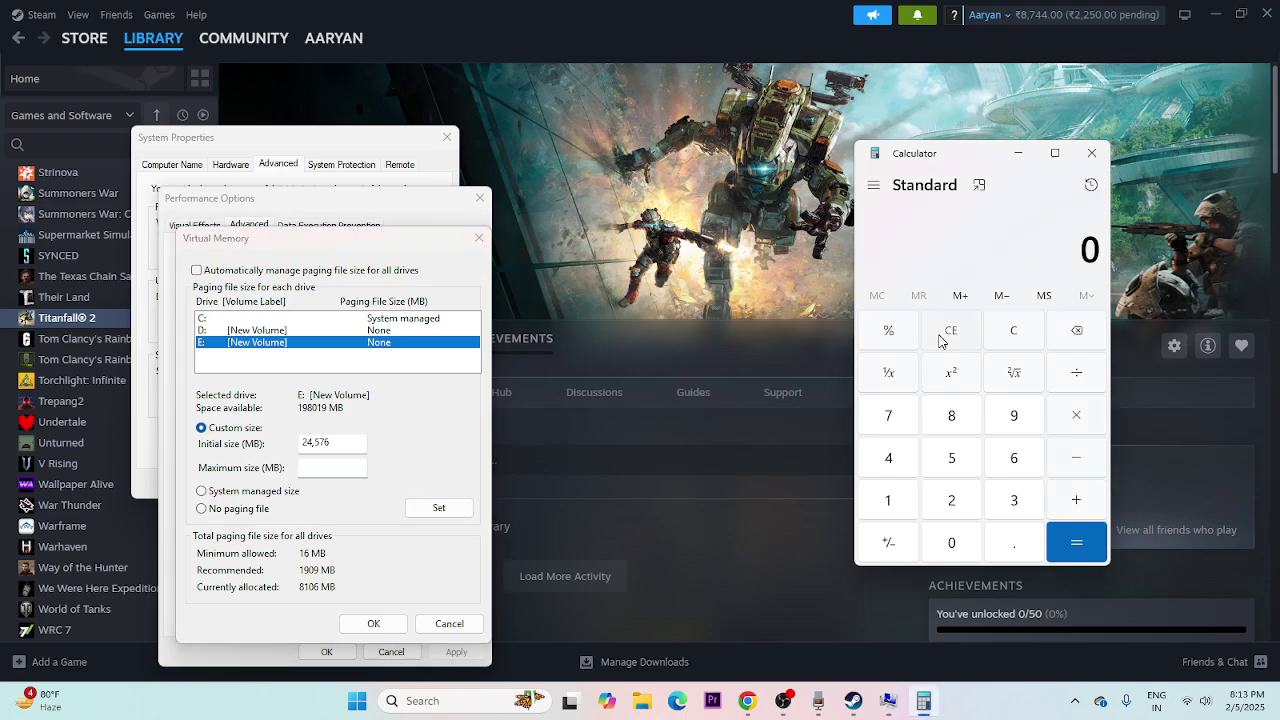
pyautogui.click(895, 495)
pyautogui.click(988, 469)
pyautogui.click(1072, 421)
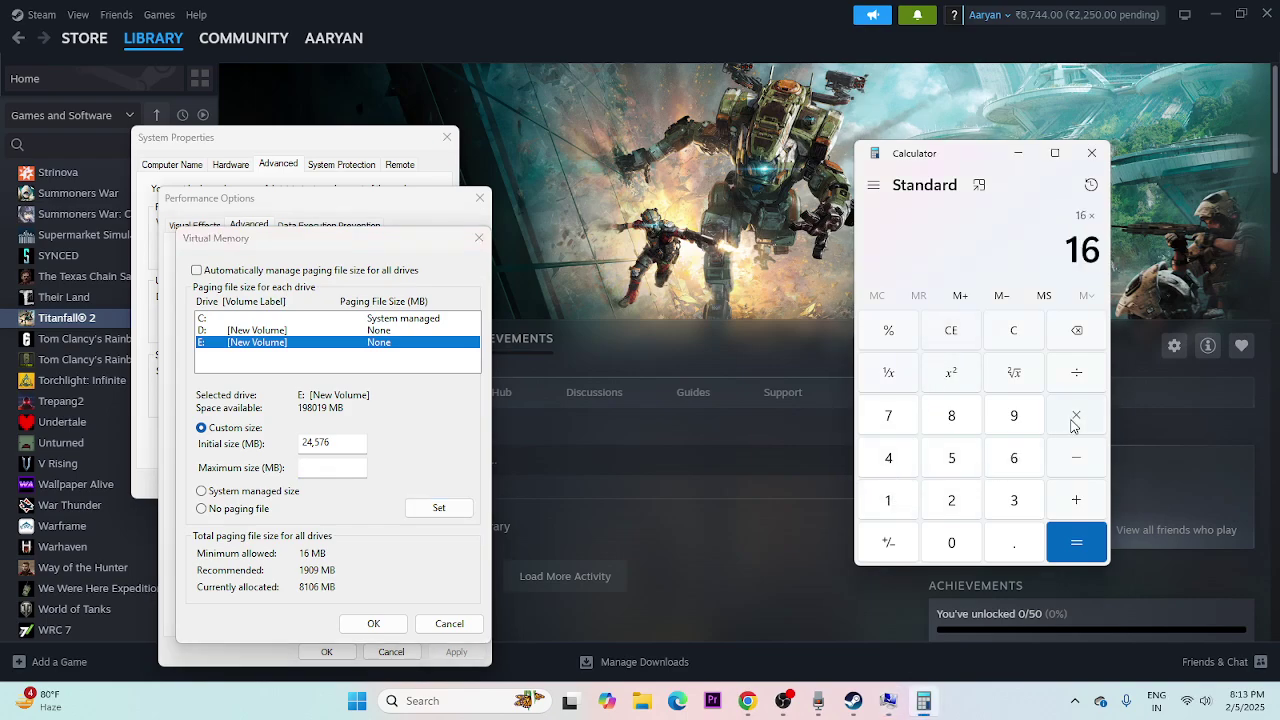
pyautogui.click(905, 498)
pyautogui.click(945, 542)
pyautogui.click(945, 500)
pyautogui.click(892, 460)
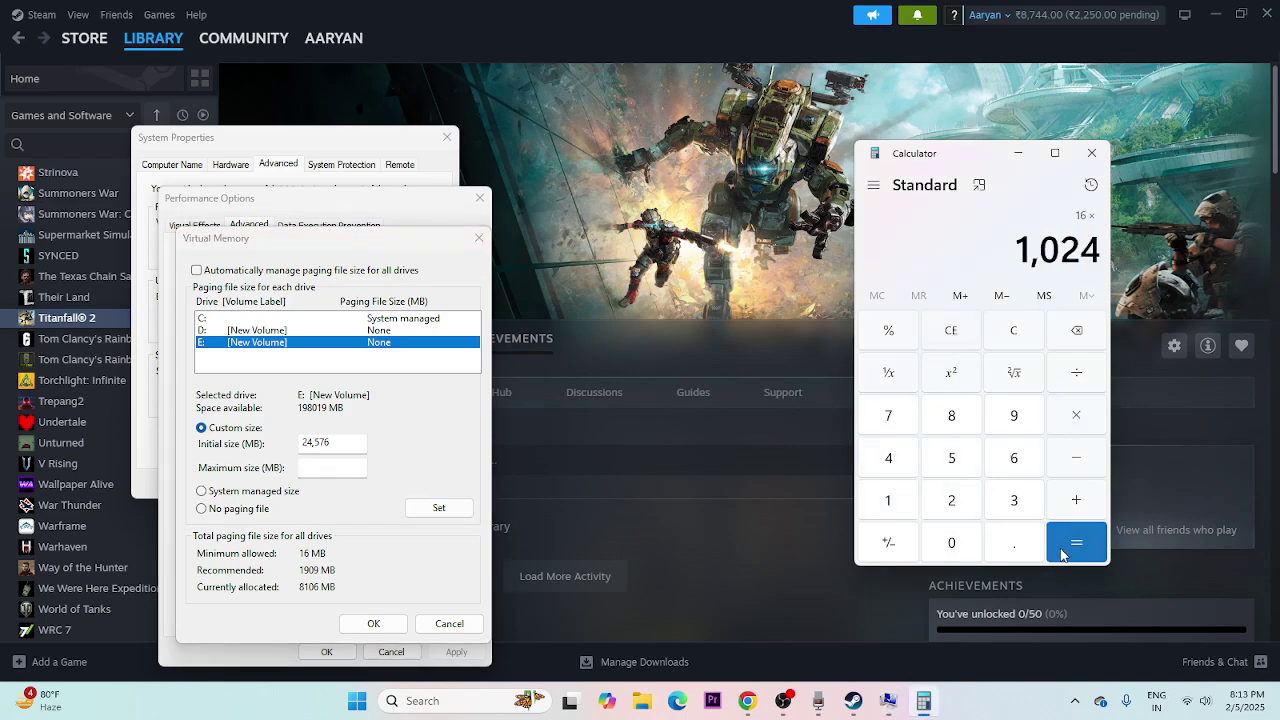
pyautogui.click(1070, 542)
pyautogui.click(1074, 412)
pyautogui.click(1014, 500)
pyautogui.click(1076, 542)
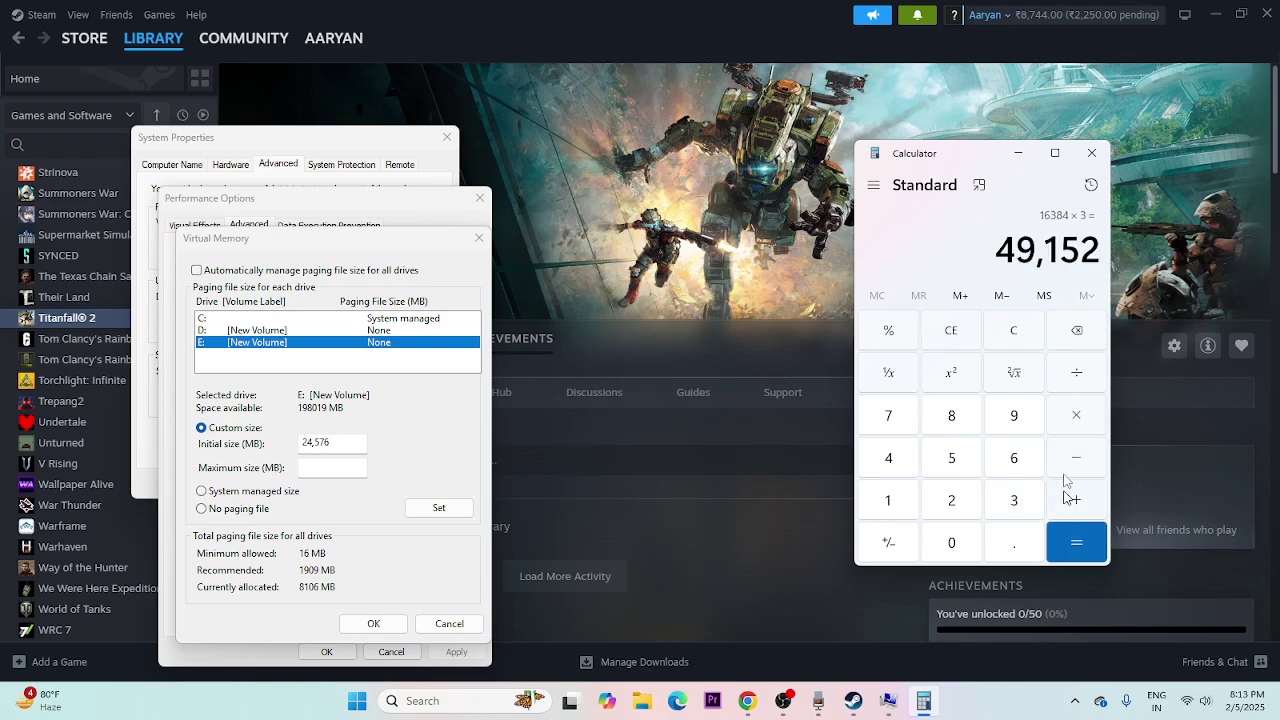
# - Copy the calculated 49,152 result into the maximum paging file size for drive E:
pyautogui.rightClick(1004, 244)
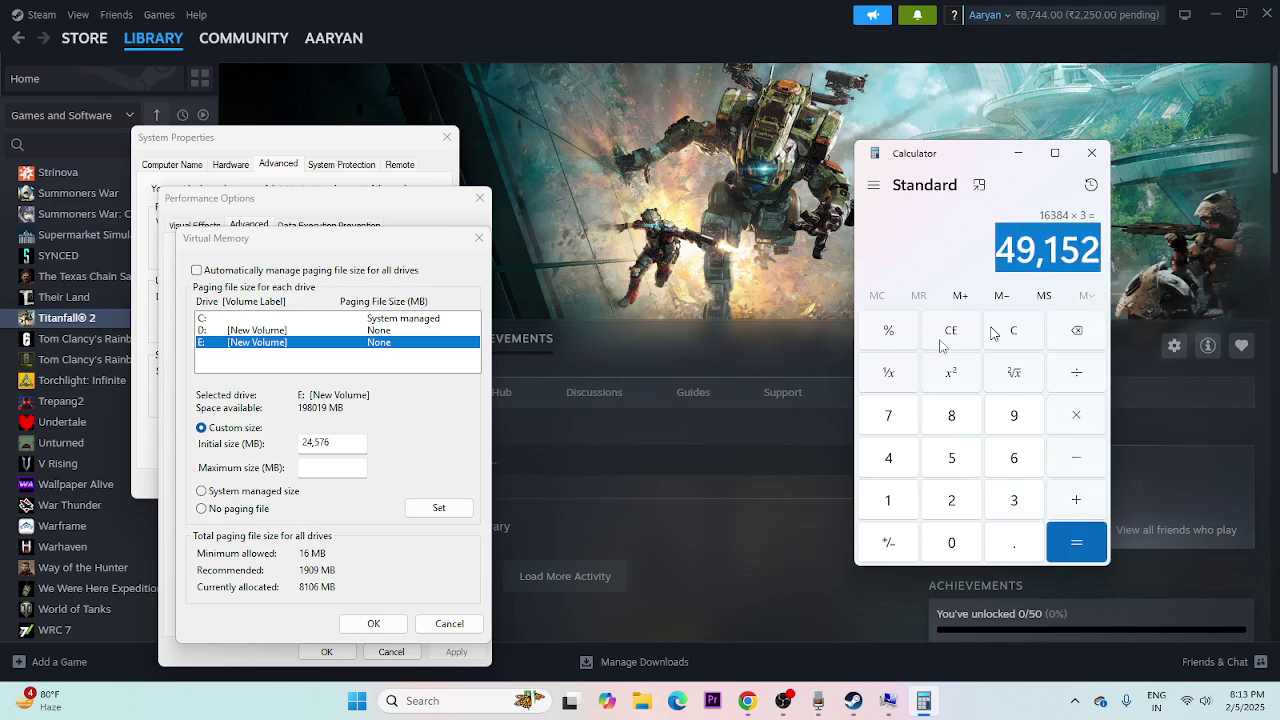
pyautogui.rightClick(340, 466)
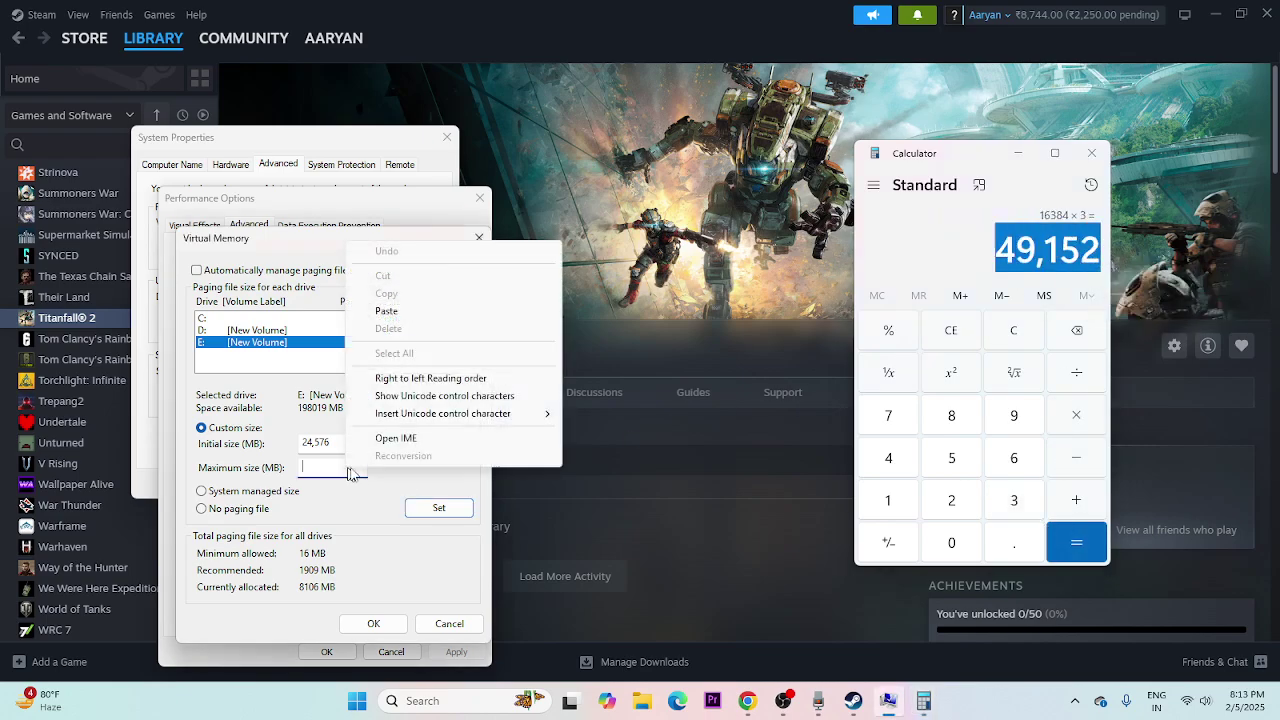
pyautogui.click(412, 310)
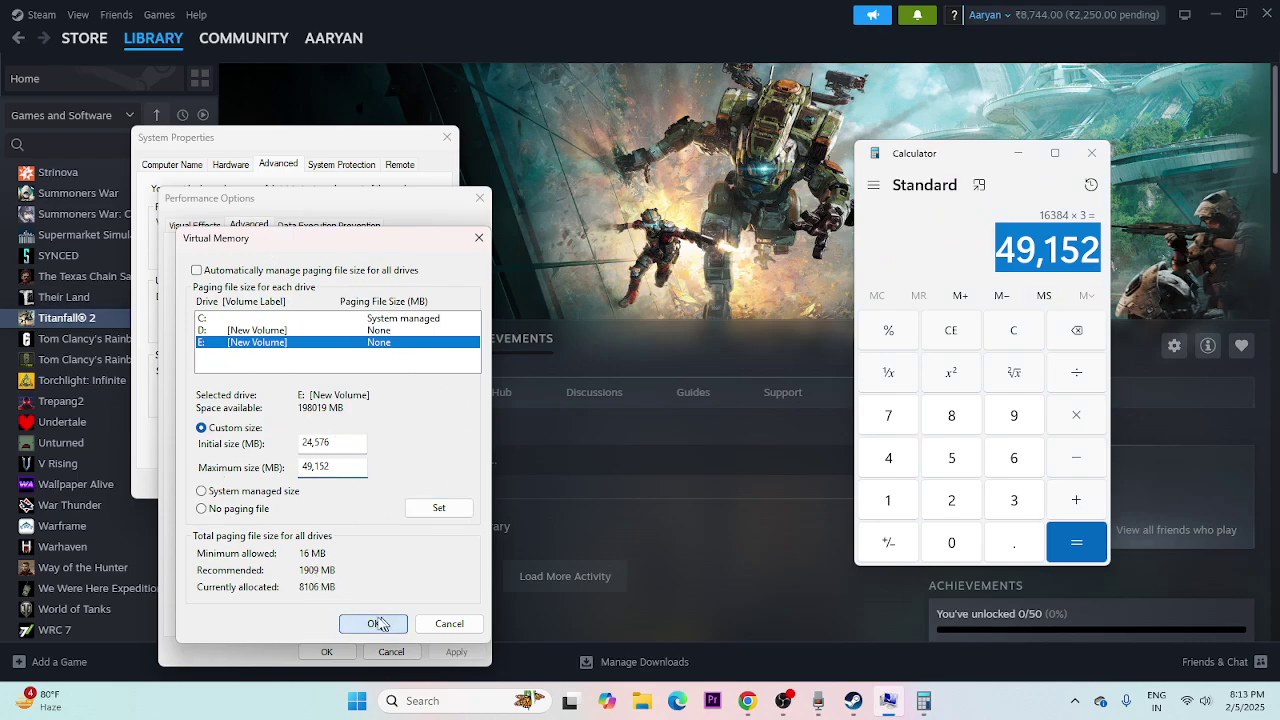
# - Confirm the virtual memory and performance options, then close System Properties and the Calculator
pyautogui.click(373, 623)
pyautogui.click(320, 651)
pyautogui.click(447, 137)
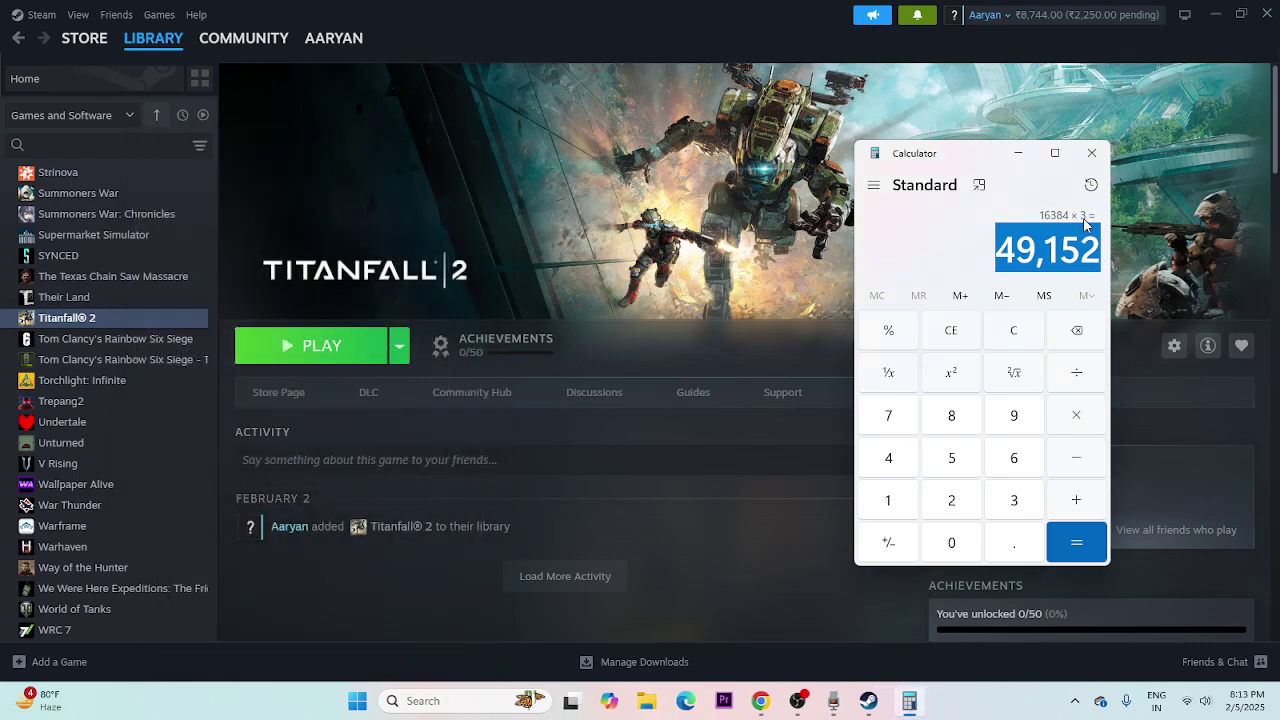
pyautogui.click(1091, 153)
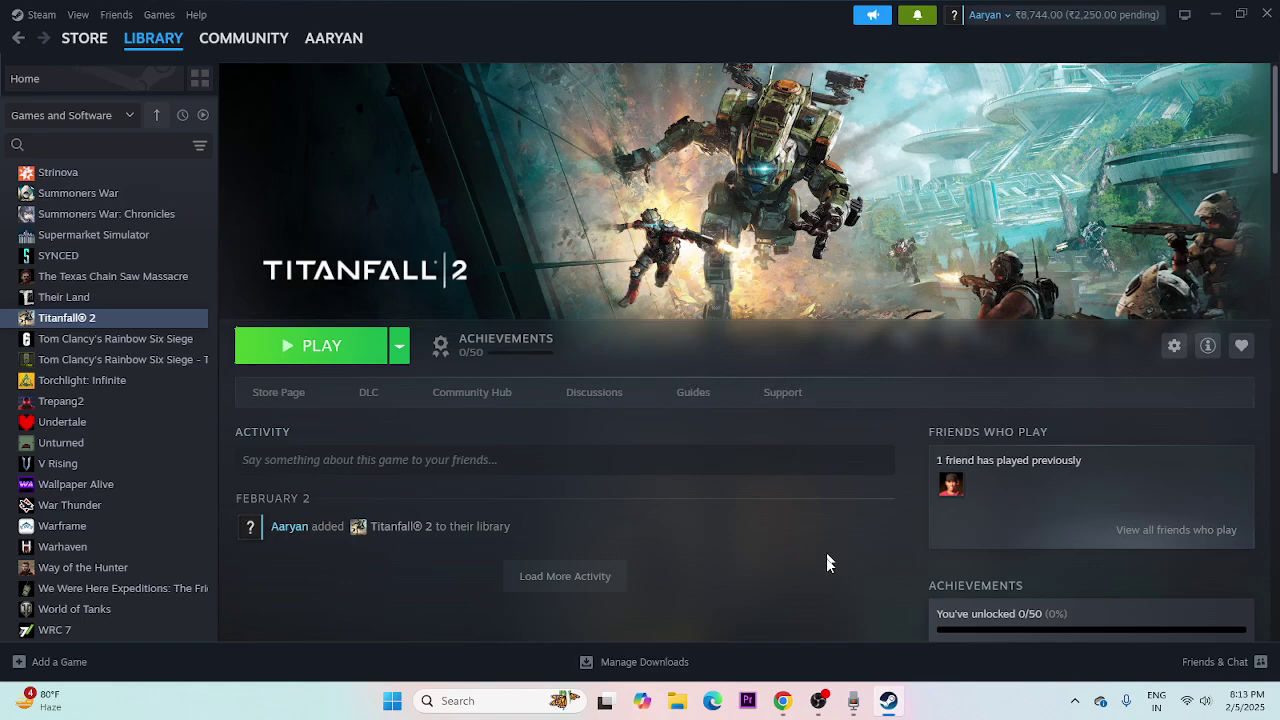
# - Switch to Chrome's NVIDIA drivers page and select GeForce as the product type in the manual driver search
pyautogui.click(782, 700)
pyautogui.click(322, 14)
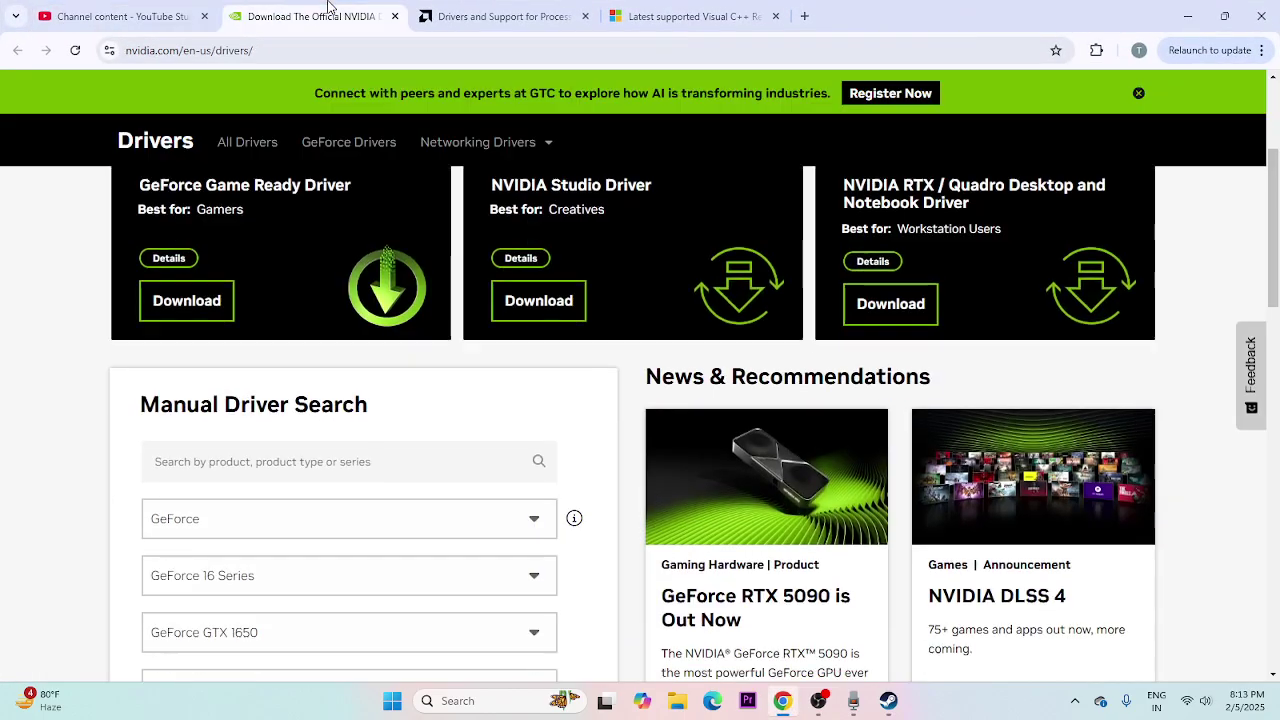
pyautogui.scroll(-2, 1246, 277)
pyautogui.scroll(-1, 1265, 263)
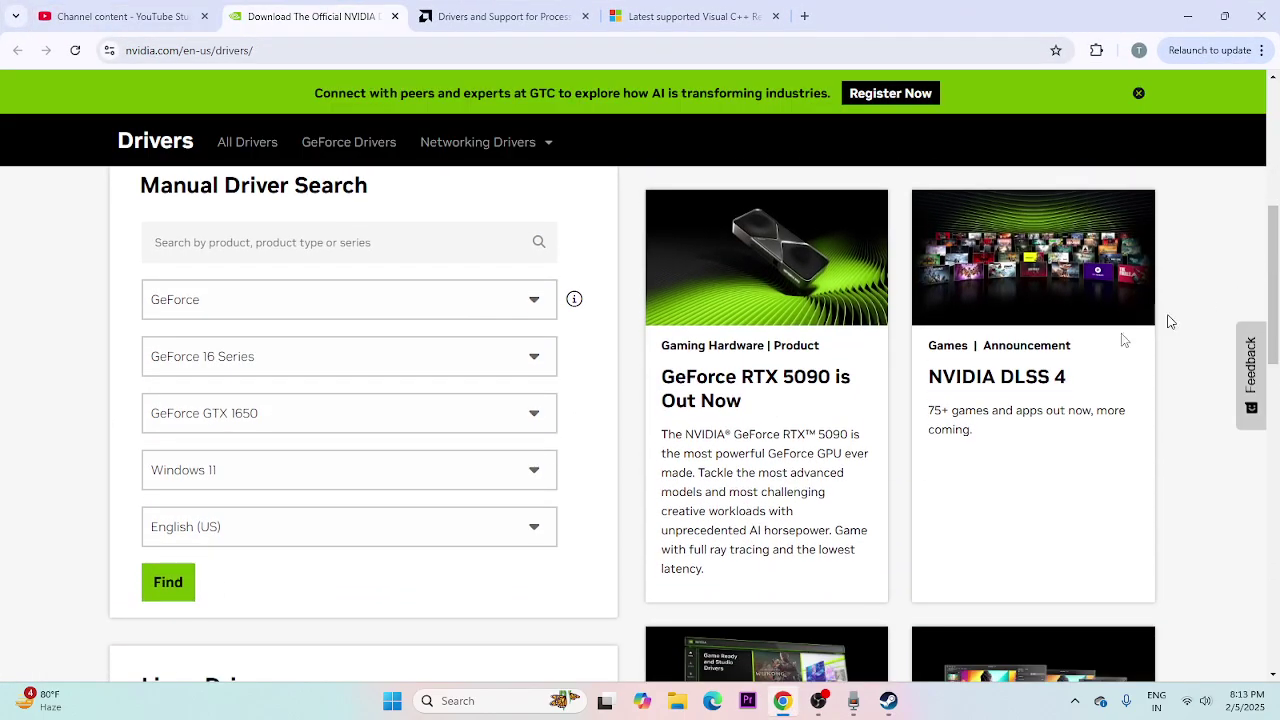
pyautogui.click(206, 298)
pyautogui.click(228, 310)
pyautogui.click(212, 306)
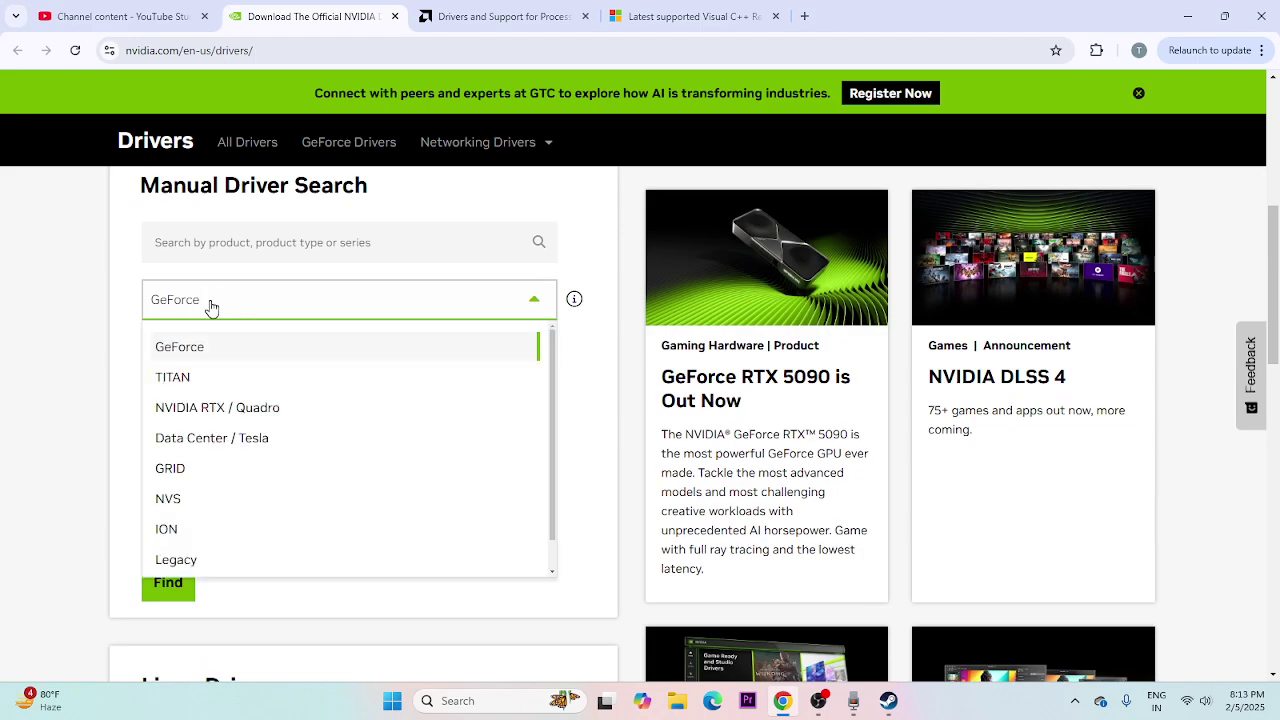
pyautogui.click(185, 346)
# - Search for GeForce 16 Series GTX 1650 drivers for Windows 11 and examine the Game Ready Driver version
pyautogui.click(273, 364)
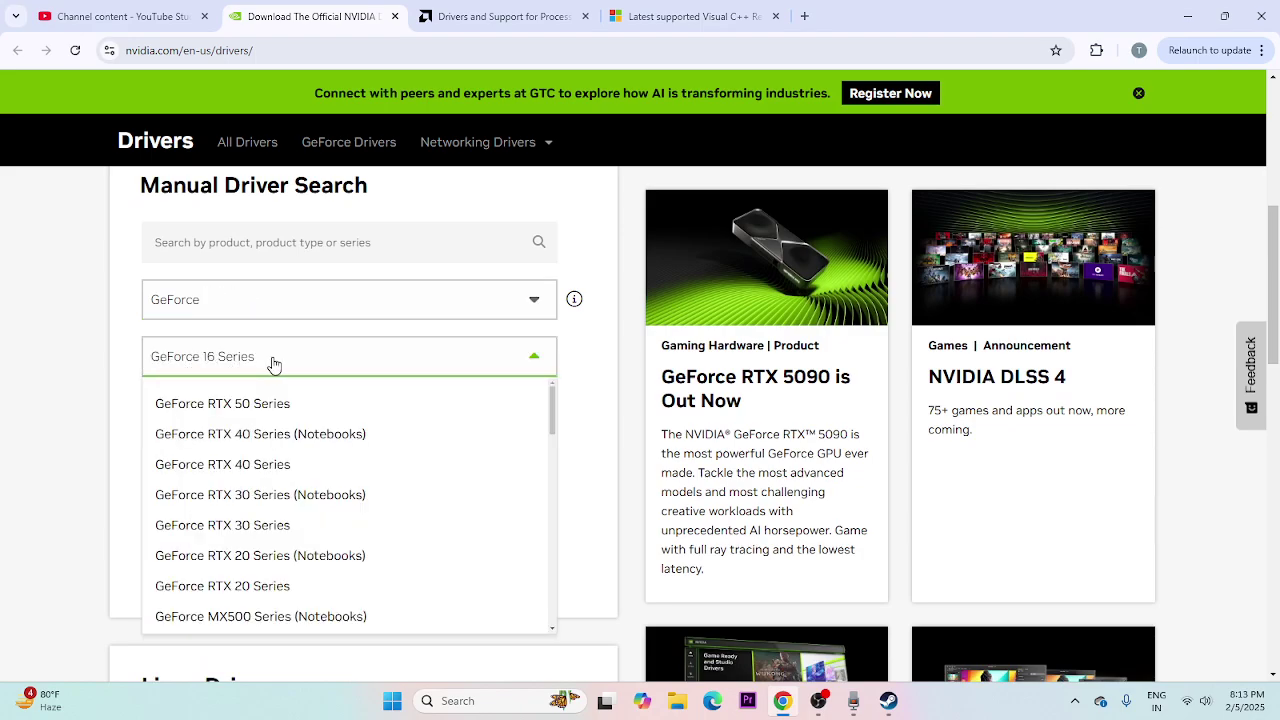
pyautogui.click(273, 364)
pyautogui.click(275, 416)
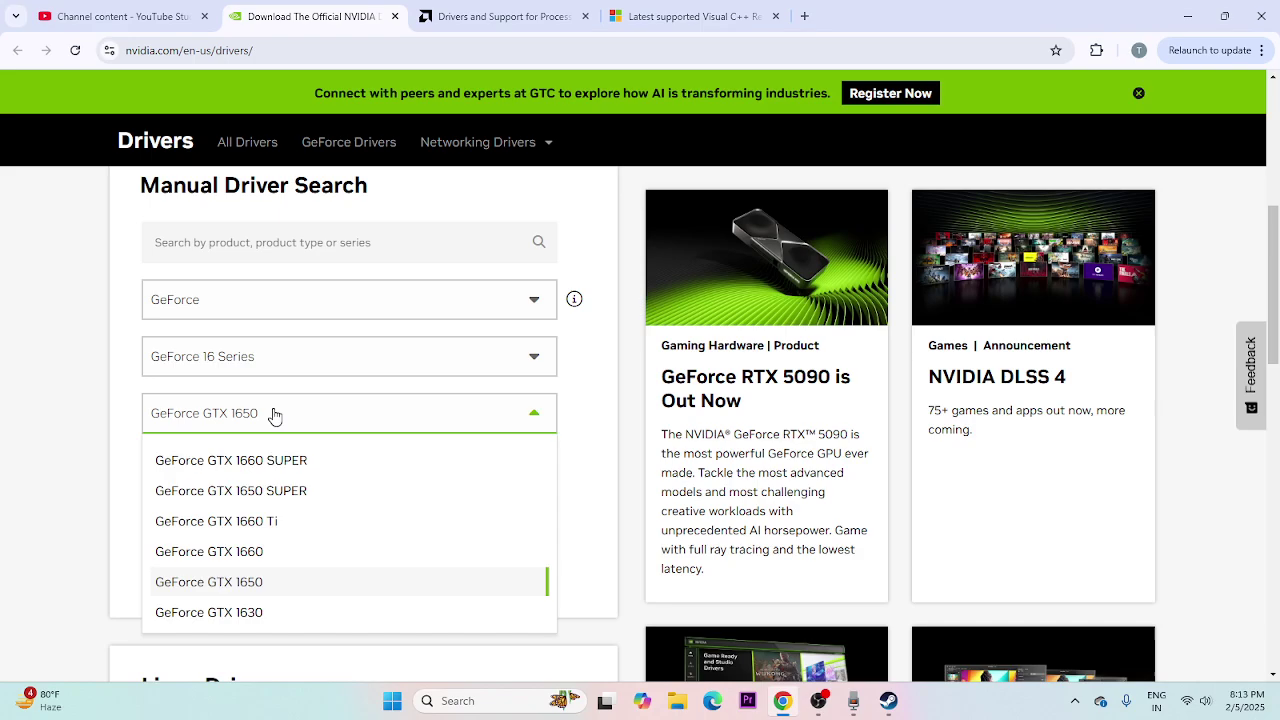
pyautogui.click(275, 416)
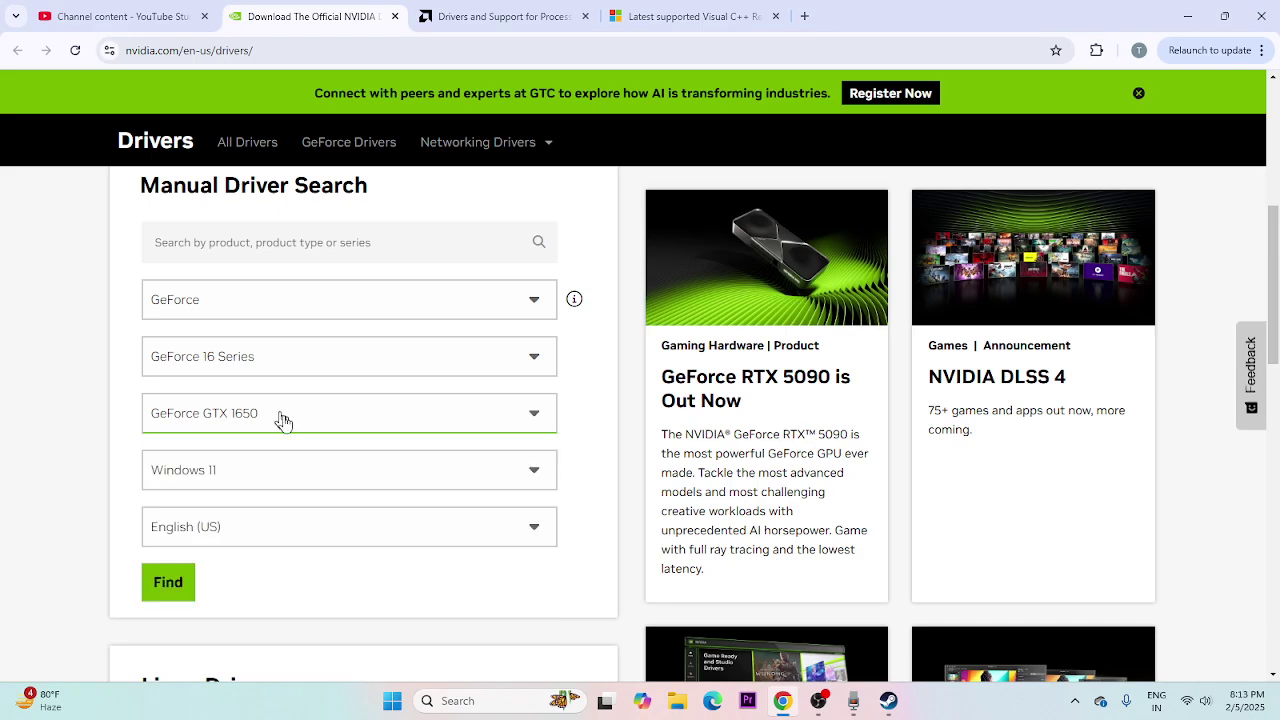
pyautogui.click(177, 585)
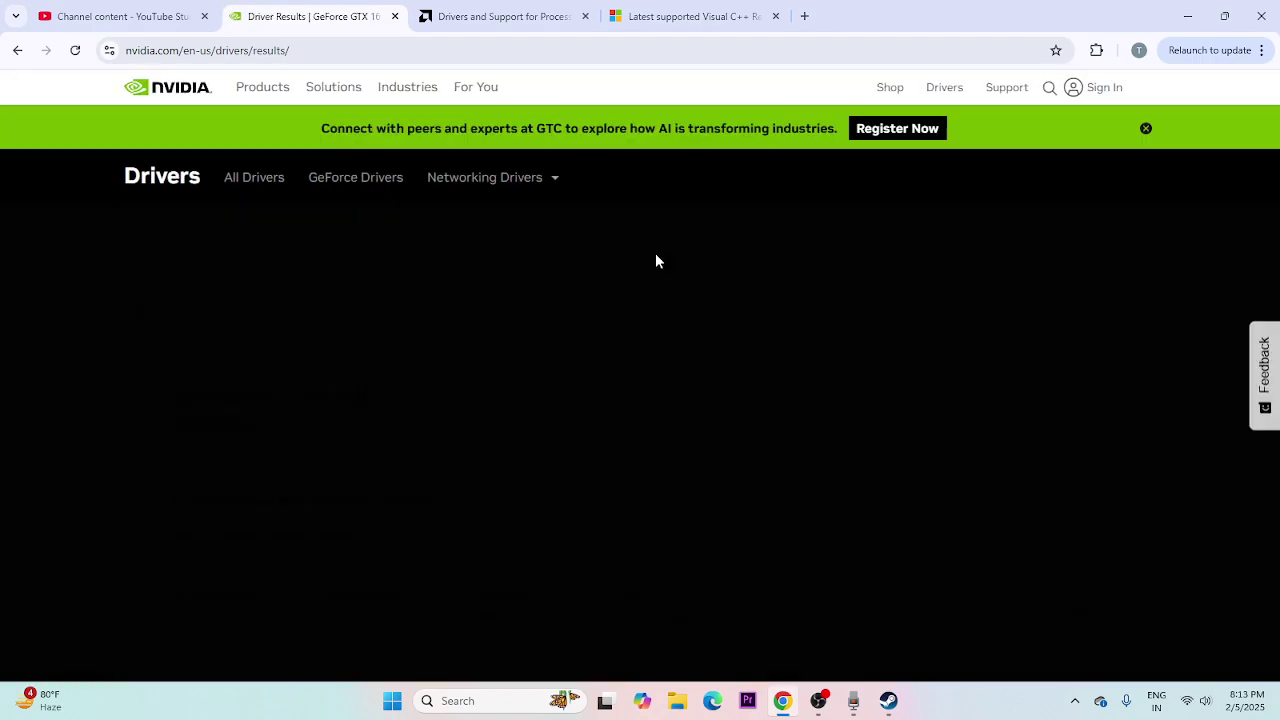
pyautogui.scroll(-3, 466, 277)
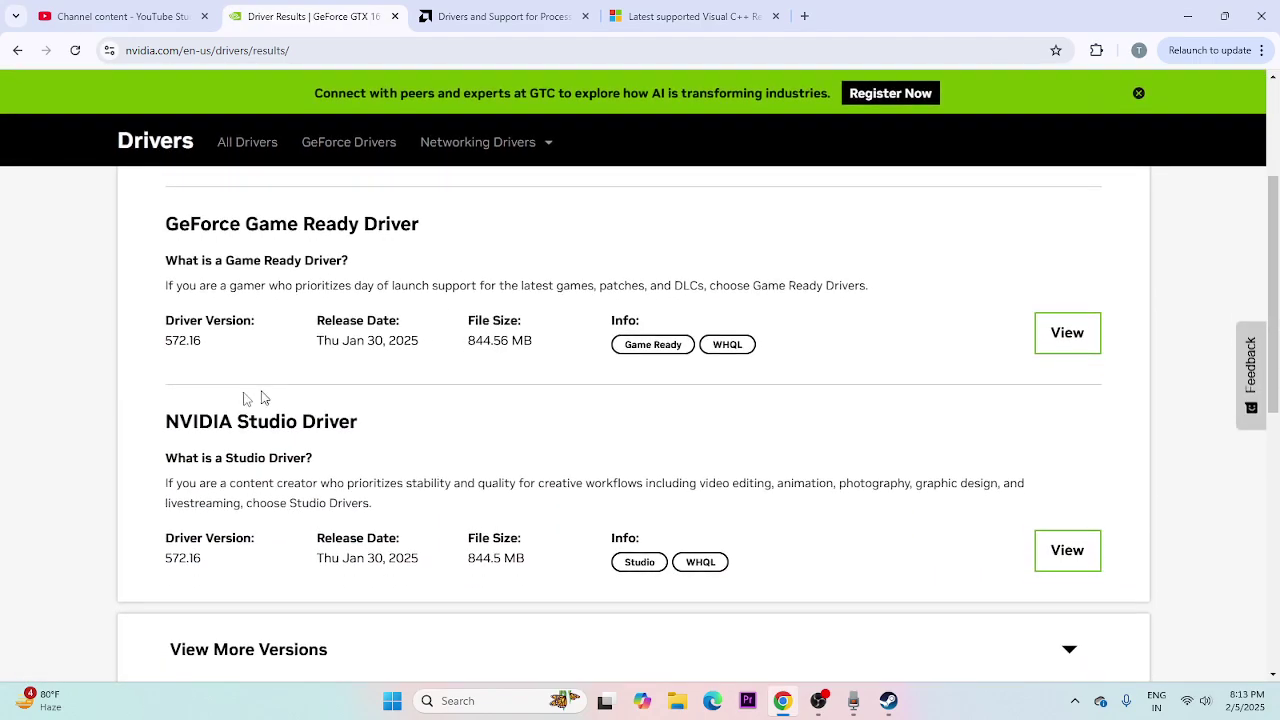
pyautogui.moveTo(166, 340); pyautogui.dragTo(206, 349)
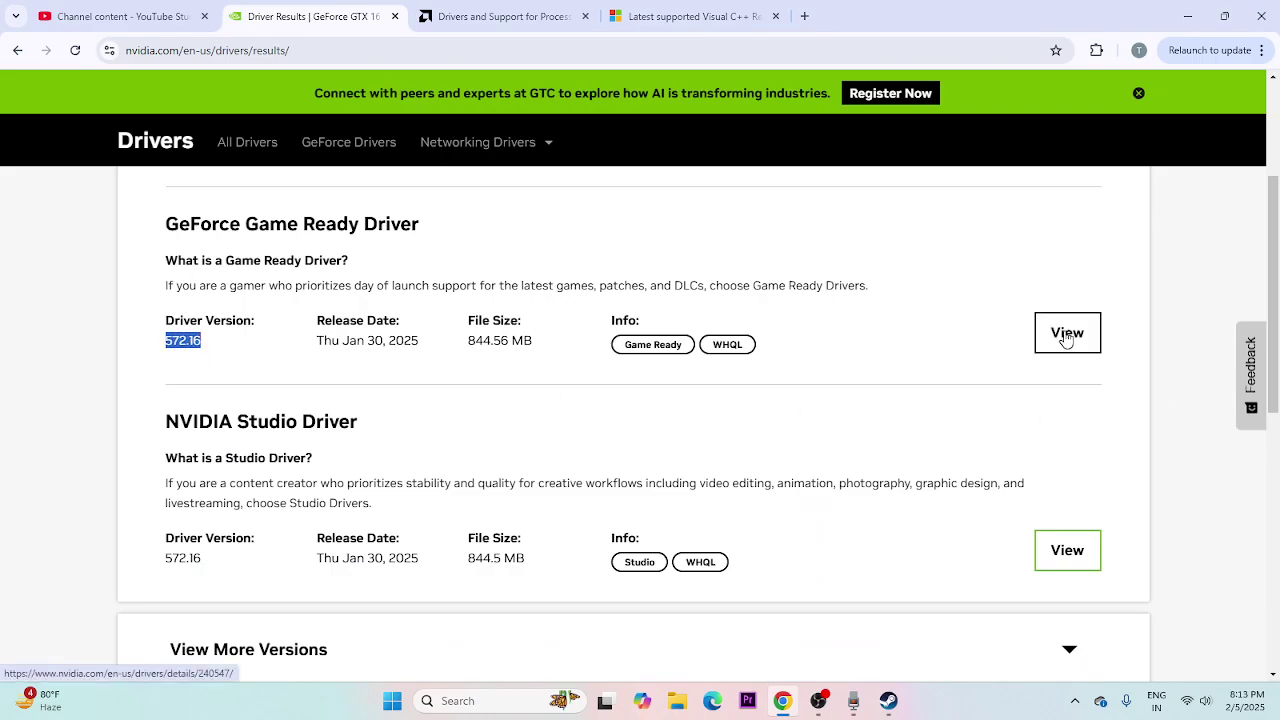
# - On the AMD drivers page, look up Graphics, Radeon RX, Radeon RX 5000 Series, AMD Radeon RX 5700 and submit the selection
pyautogui.click(525, 17)
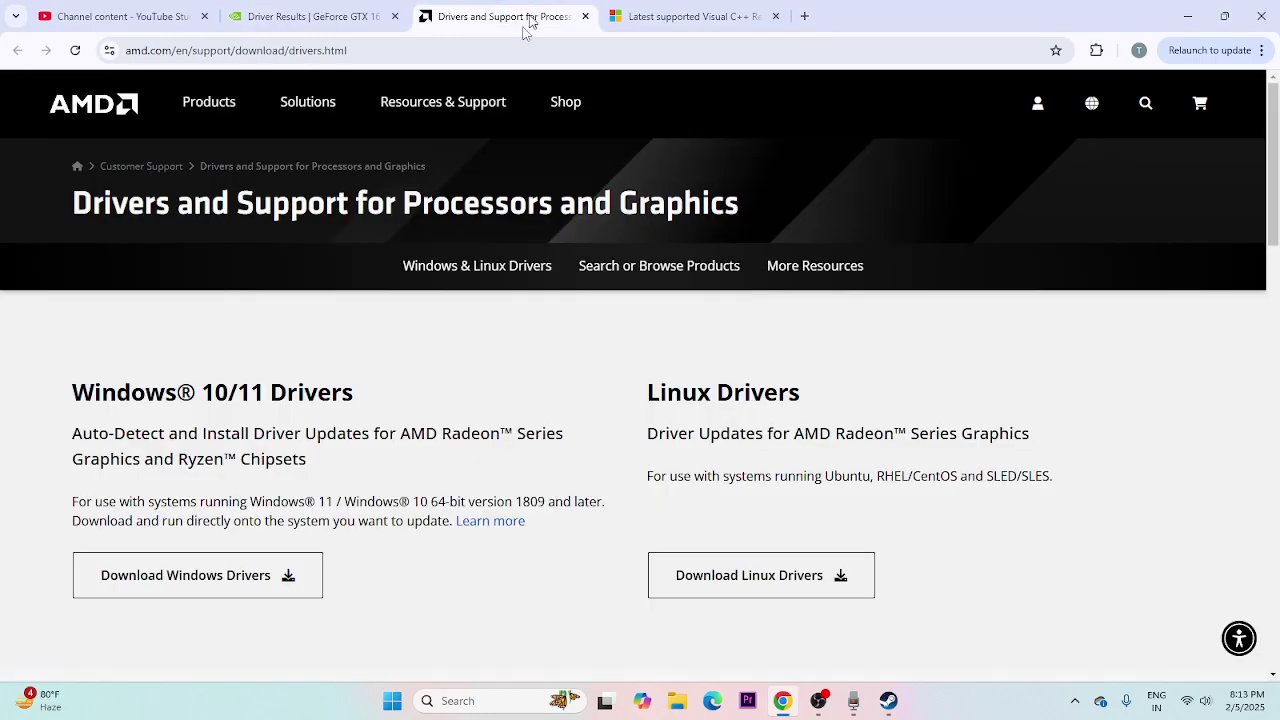
pyautogui.scroll(-2, 310, 338)
pyautogui.scroll(-5, 310, 338)
pyautogui.click(153, 288)
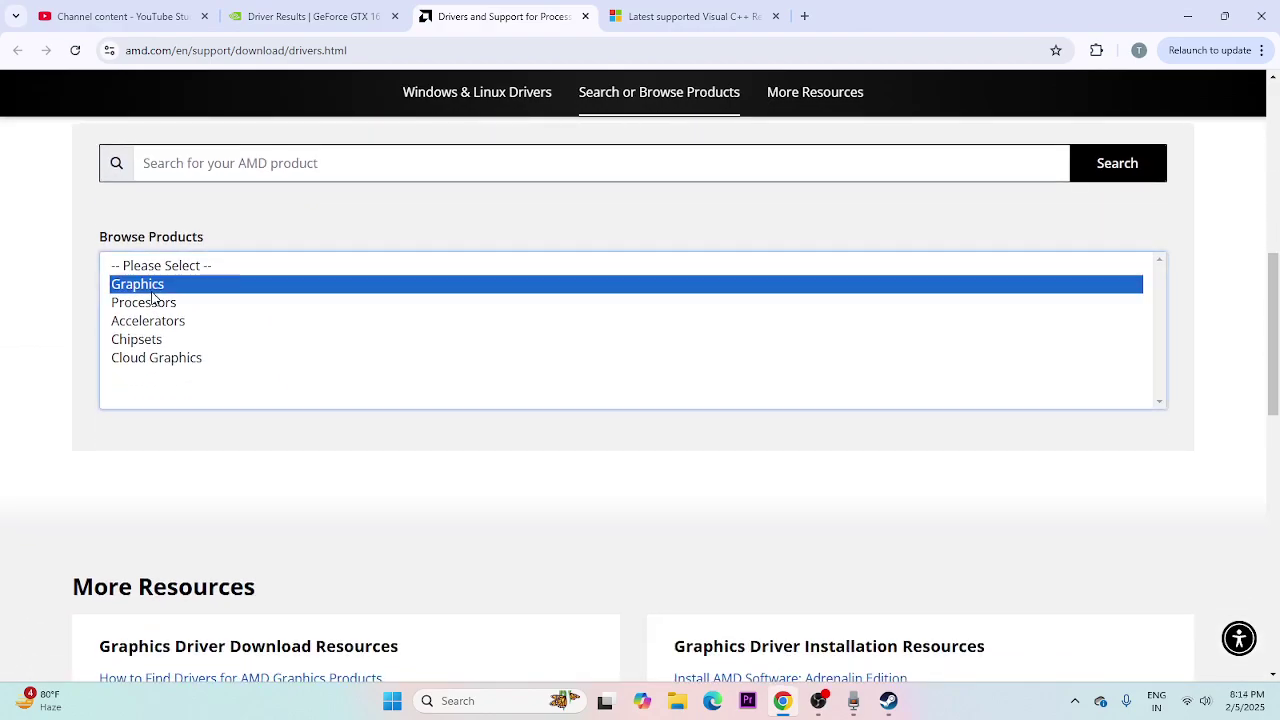
pyautogui.click(143, 359)
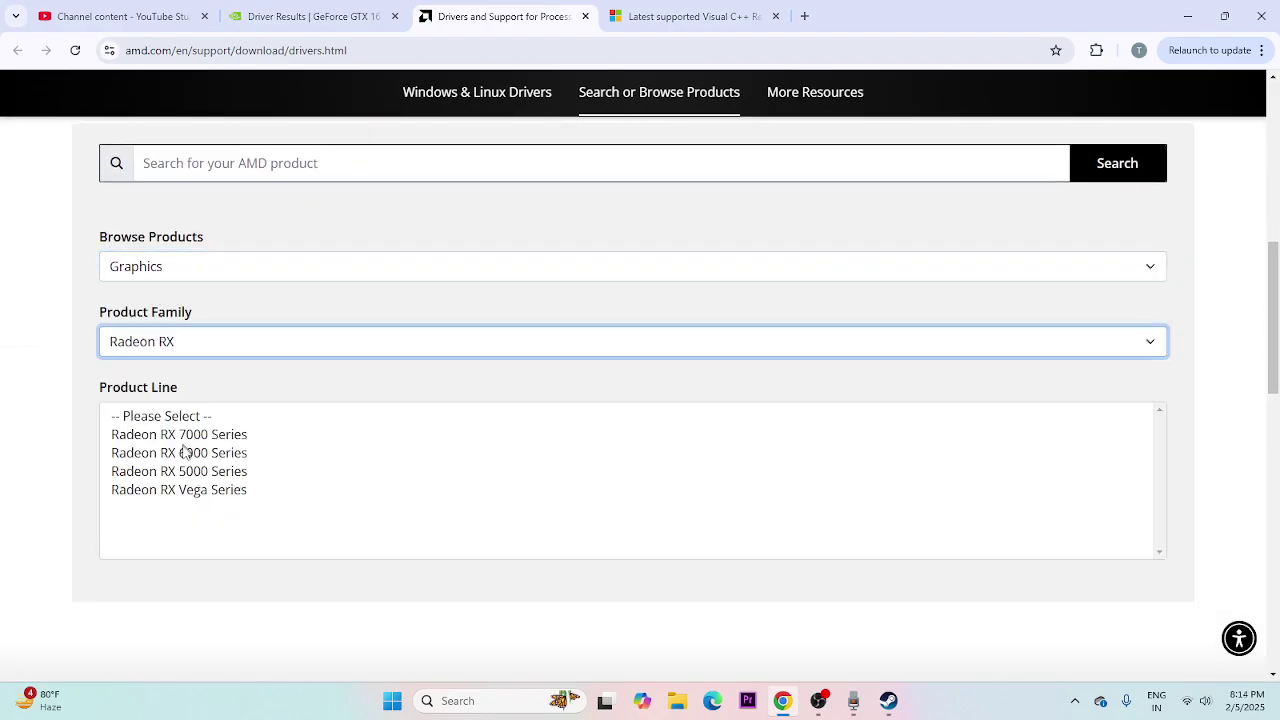
pyautogui.click(180, 471)
pyautogui.scroll(-2, 247, 380)
pyautogui.click(231, 386)
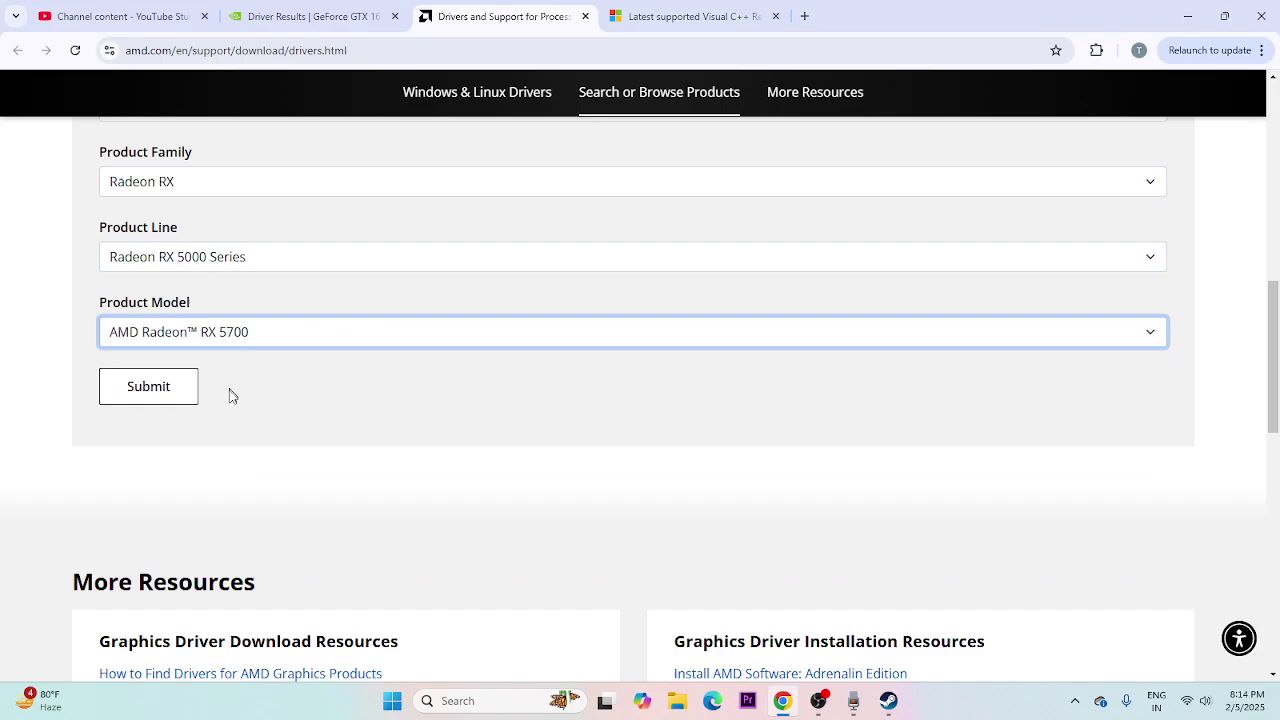
pyautogui.click(147, 390)
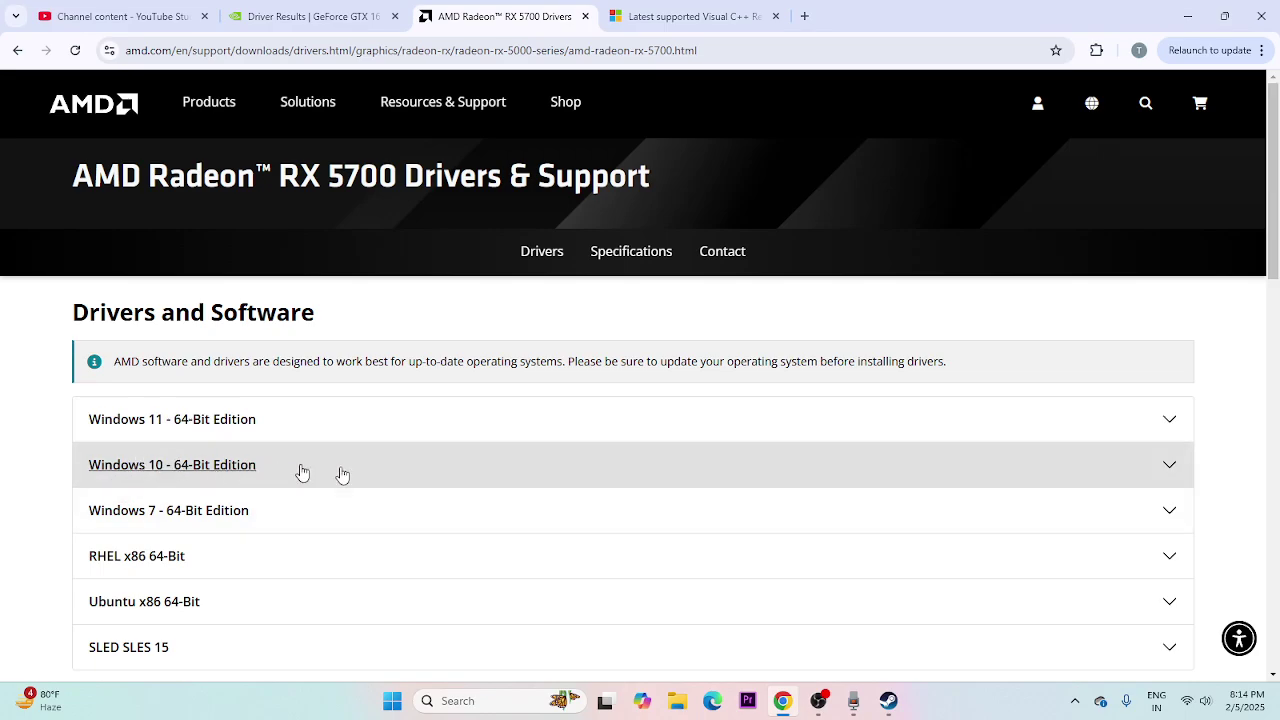
# - Review the Microsoft Visual C++ Redistributable page and examine the X86 and X64 download links for the latest version
pyautogui.click(660, 16)
pyautogui.moveTo(741, 273); pyautogui.dragTo(366, 231)
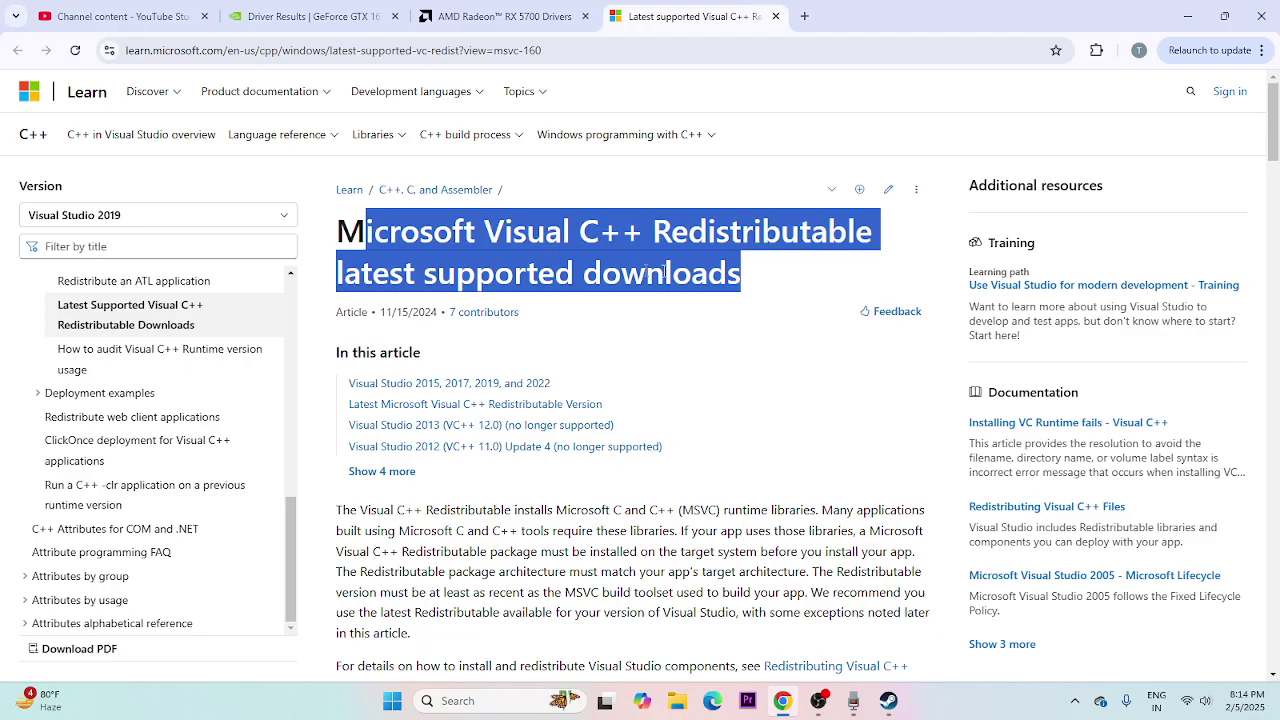
pyautogui.click(757, 280)
pyautogui.scroll(-5, 605, 232)
pyautogui.scroll(-4, 605, 232)
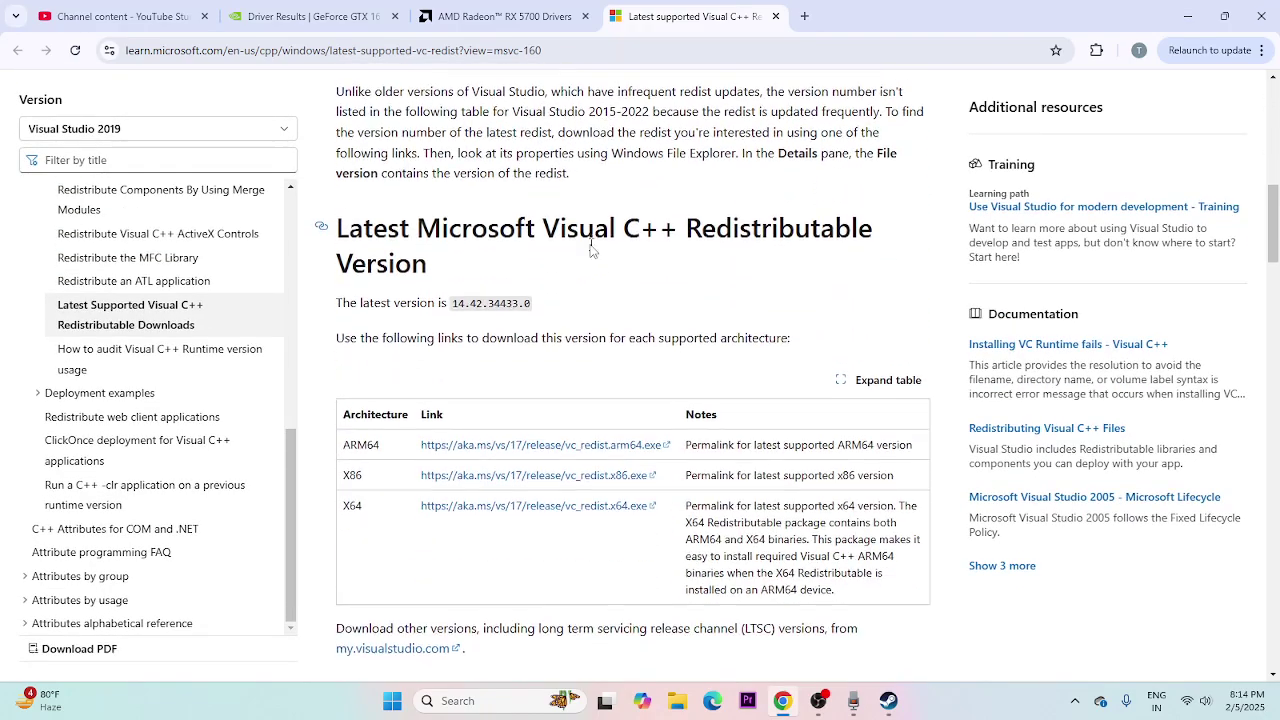
pyautogui.moveTo(347, 350); pyautogui.dragTo(374, 322)
pyautogui.click(375, 351)
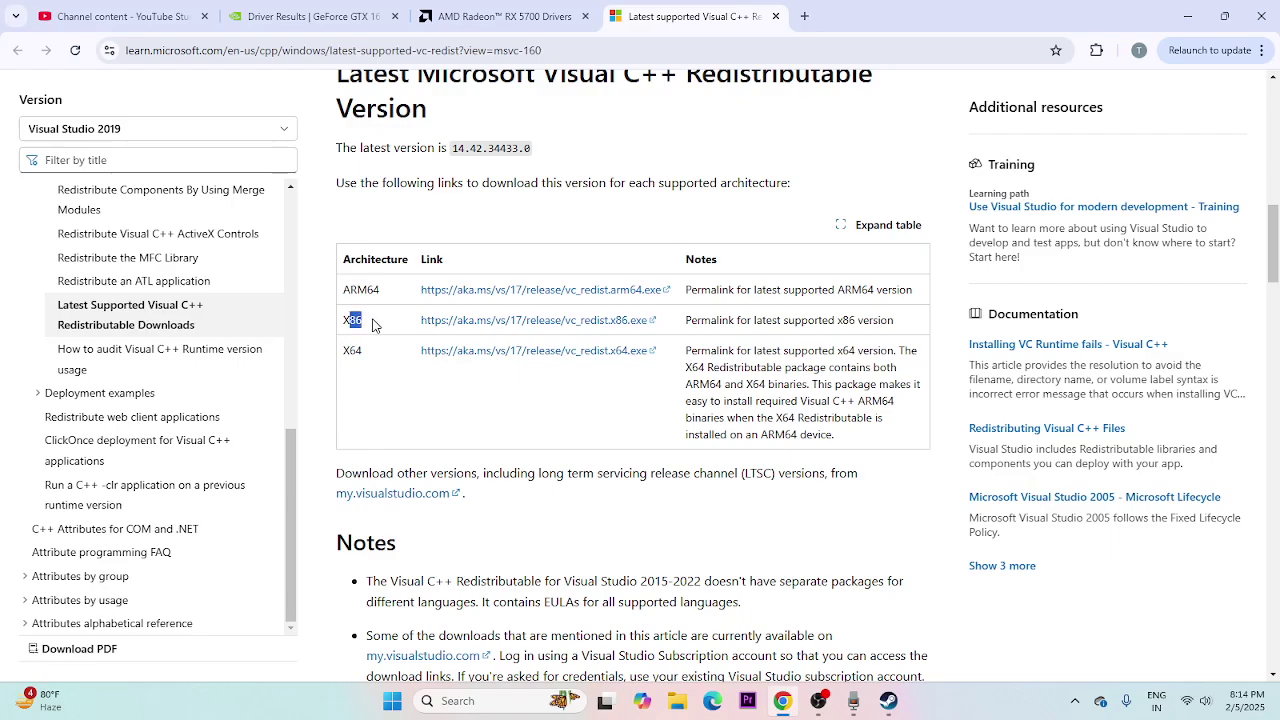
pyautogui.click(440, 408)
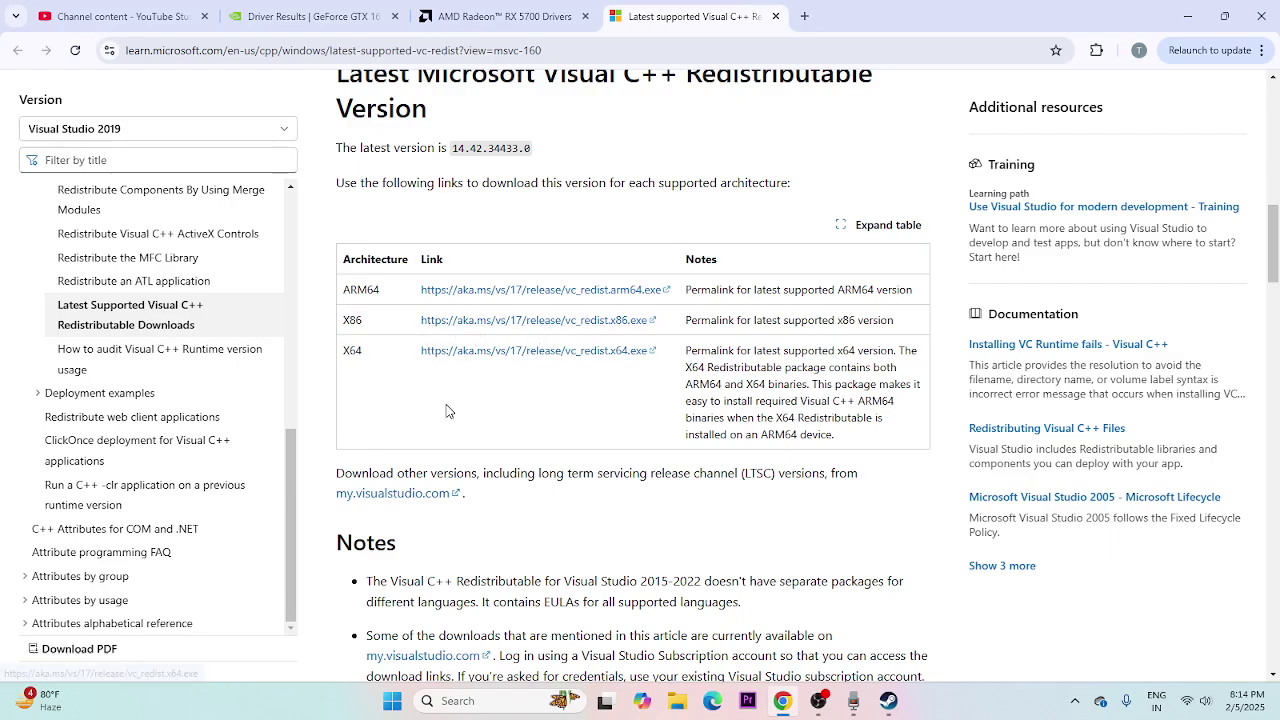
# - Return to Steam, verify the integrity of Titanfall 2's installed game files, and close the game's properties
pyautogui.click(196, 12)
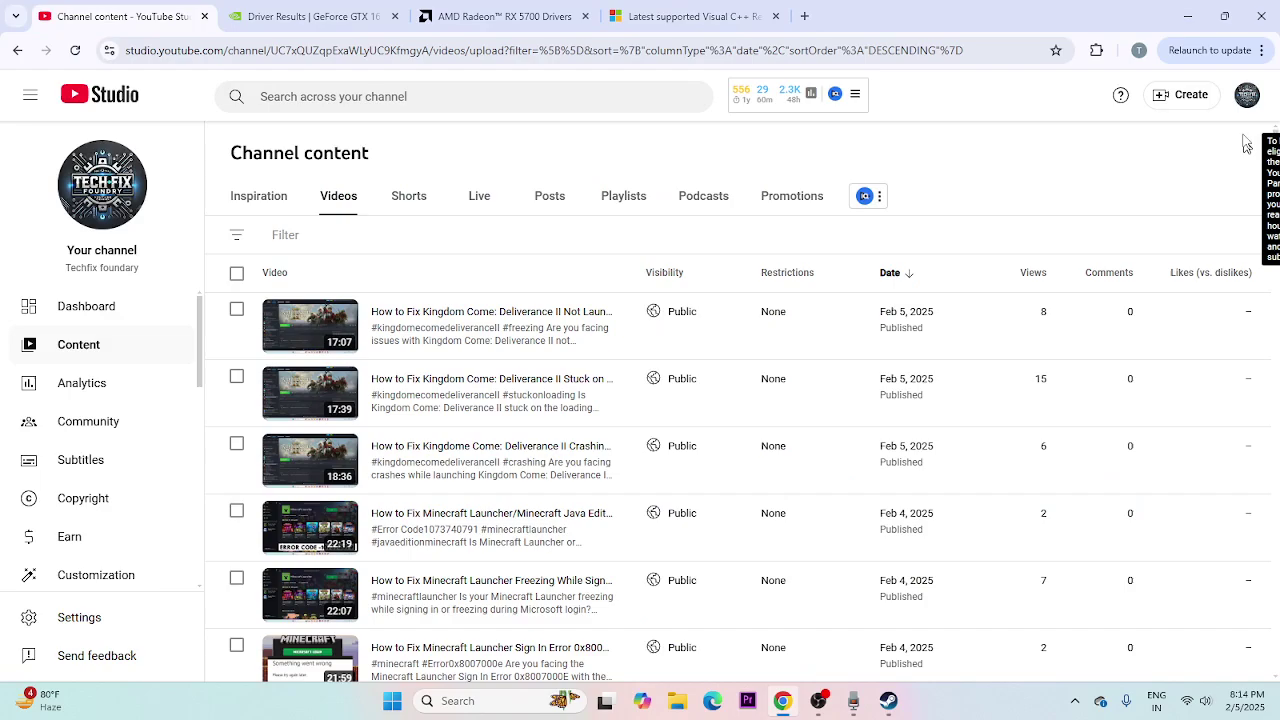
pyautogui.hotkey('alt', 'Tab')
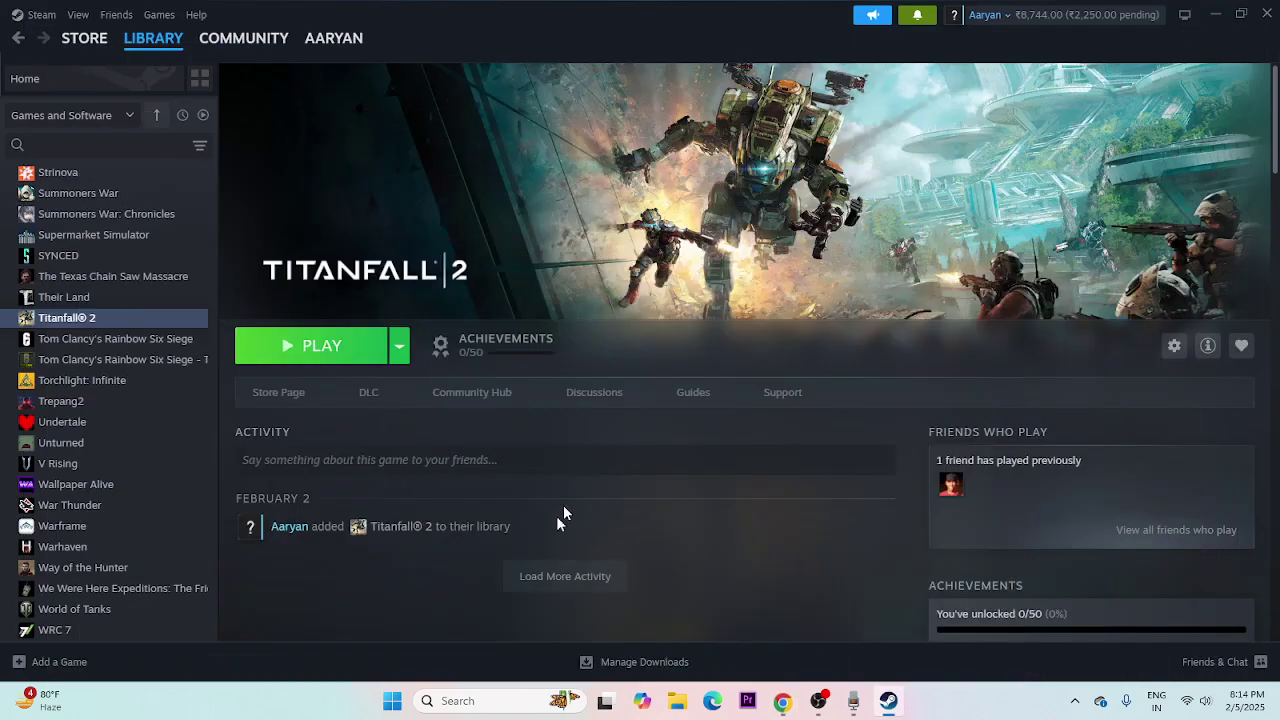
pyautogui.rightClick(97, 323)
pyautogui.click(141, 446)
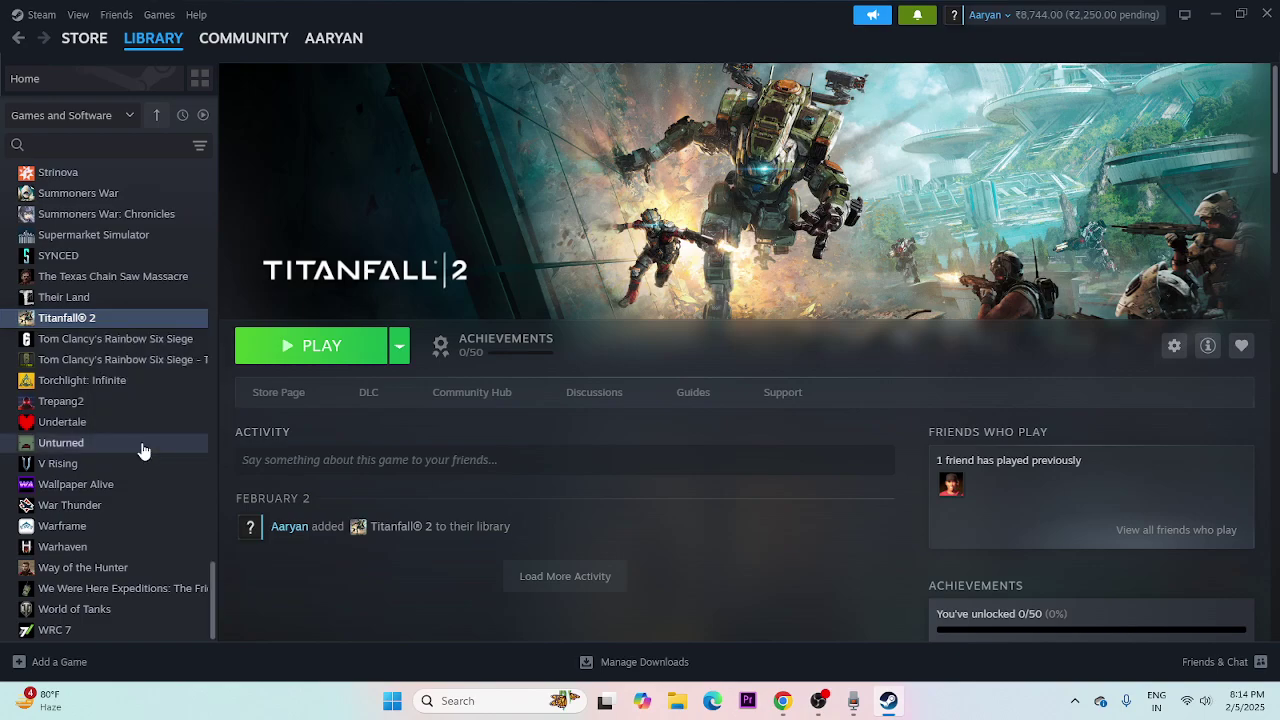
pyautogui.click(376, 241)
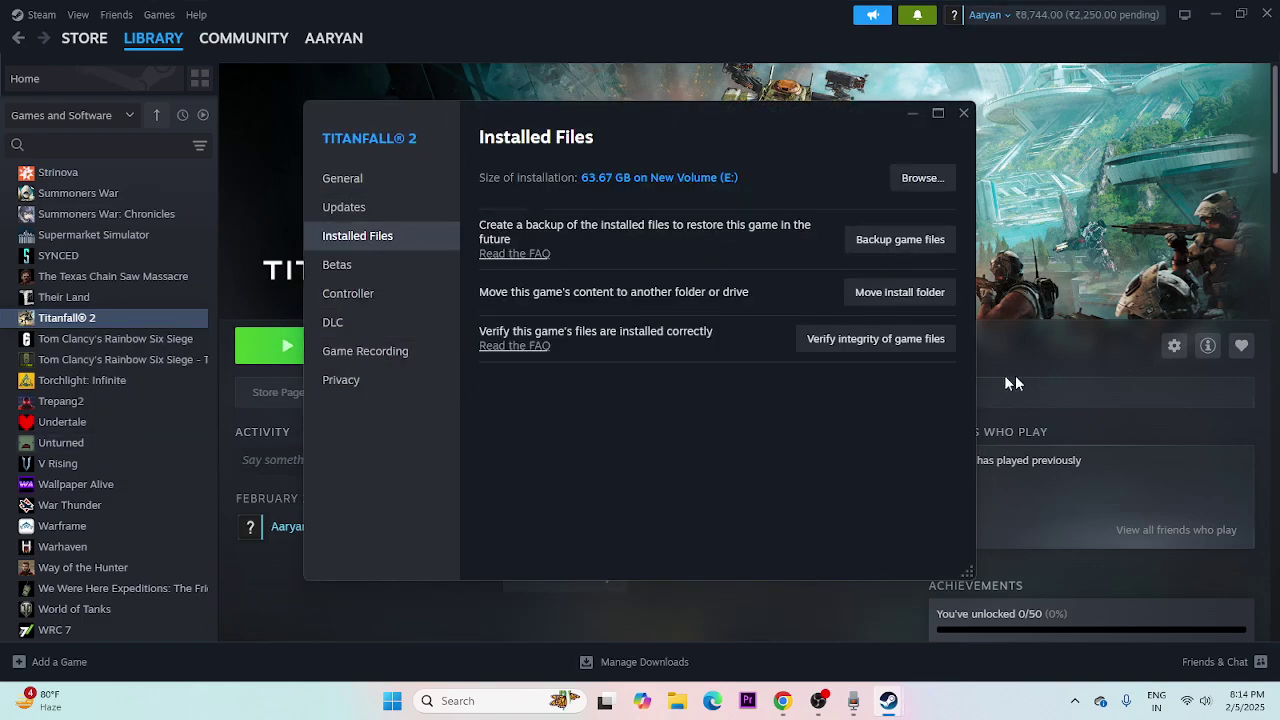
pyautogui.click(876, 339)
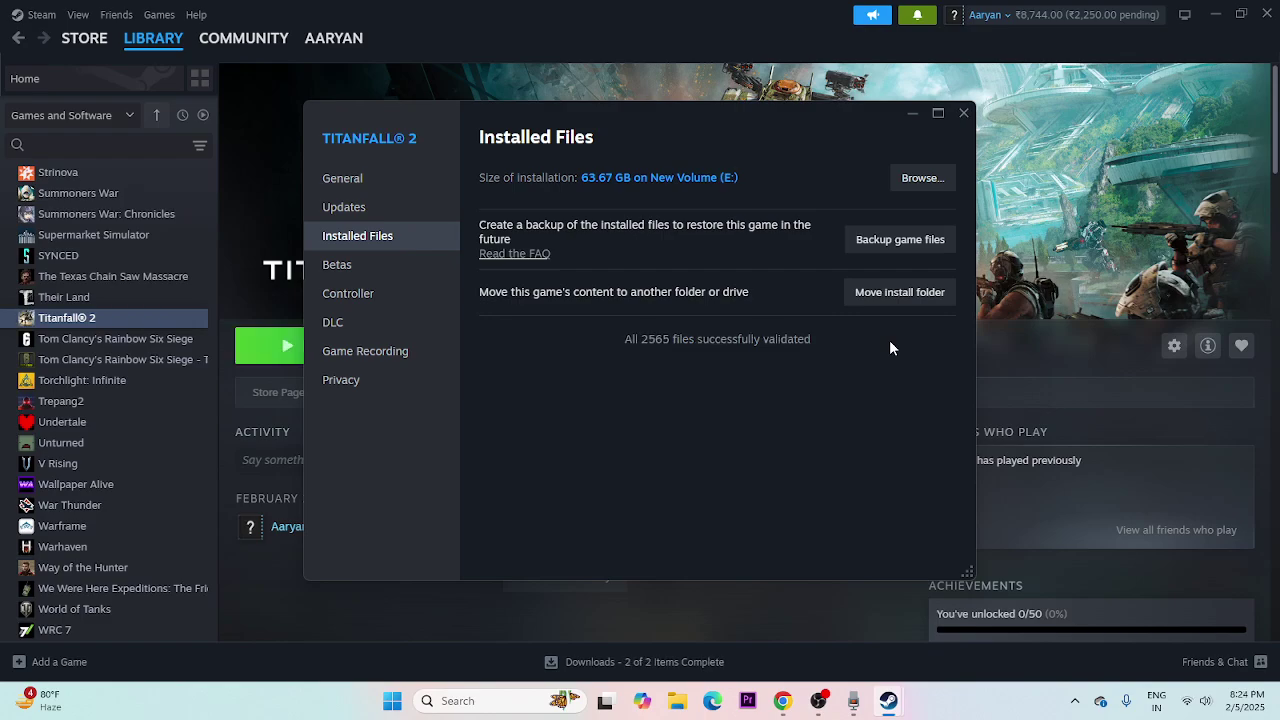
pyautogui.click(963, 114)
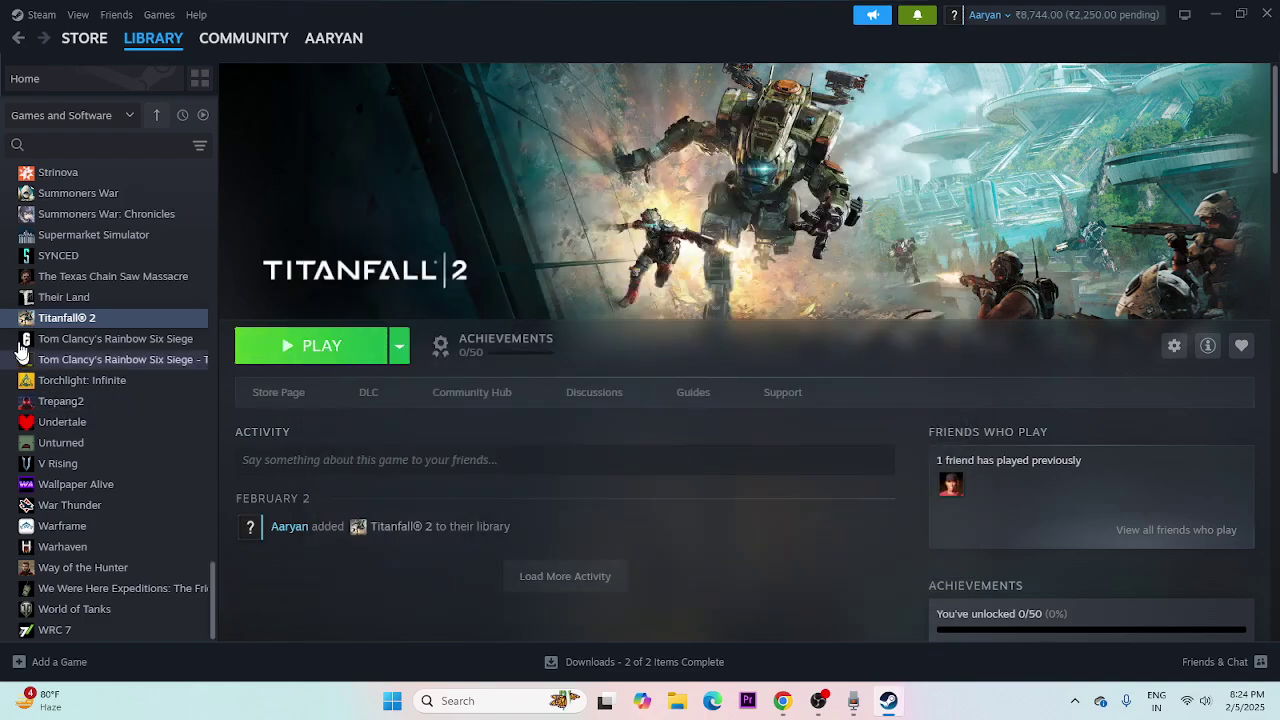
# - Locate the Uninstall option among Titanfall 2's management options without running it
pyautogui.rightClick(72, 325)
pyautogui.moveTo(120, 415)
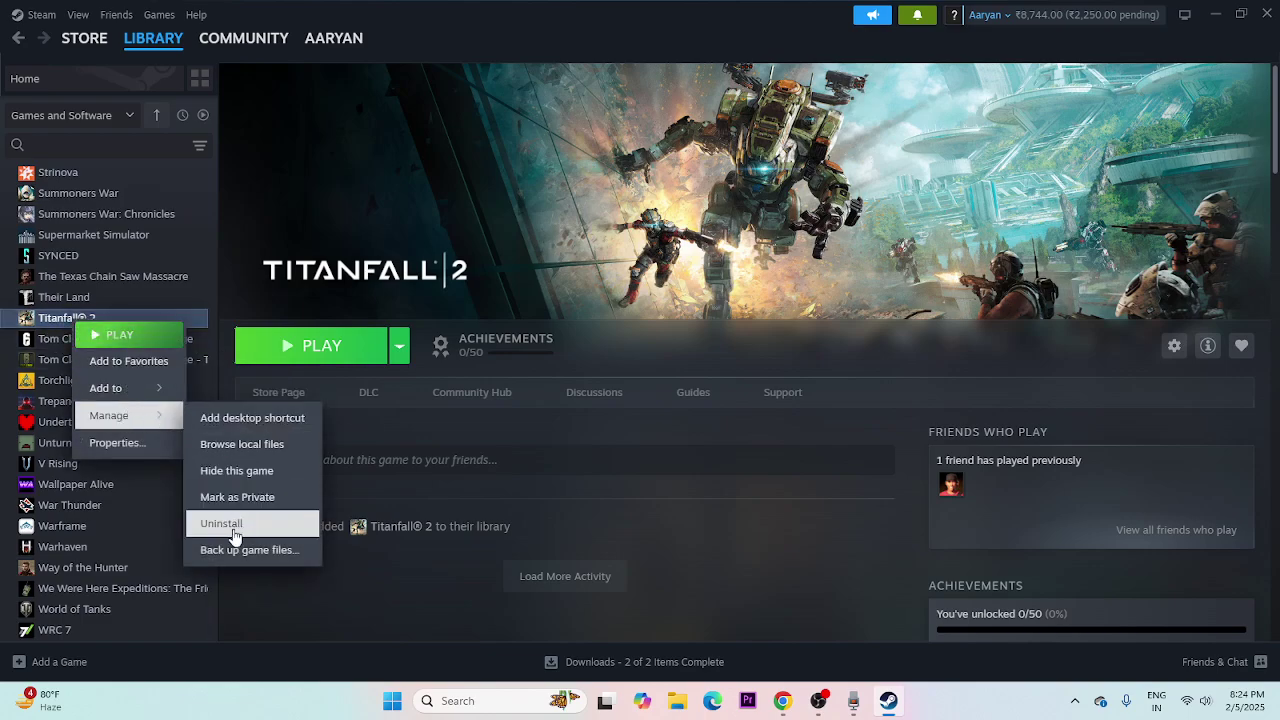
pyautogui.click(765, 356)
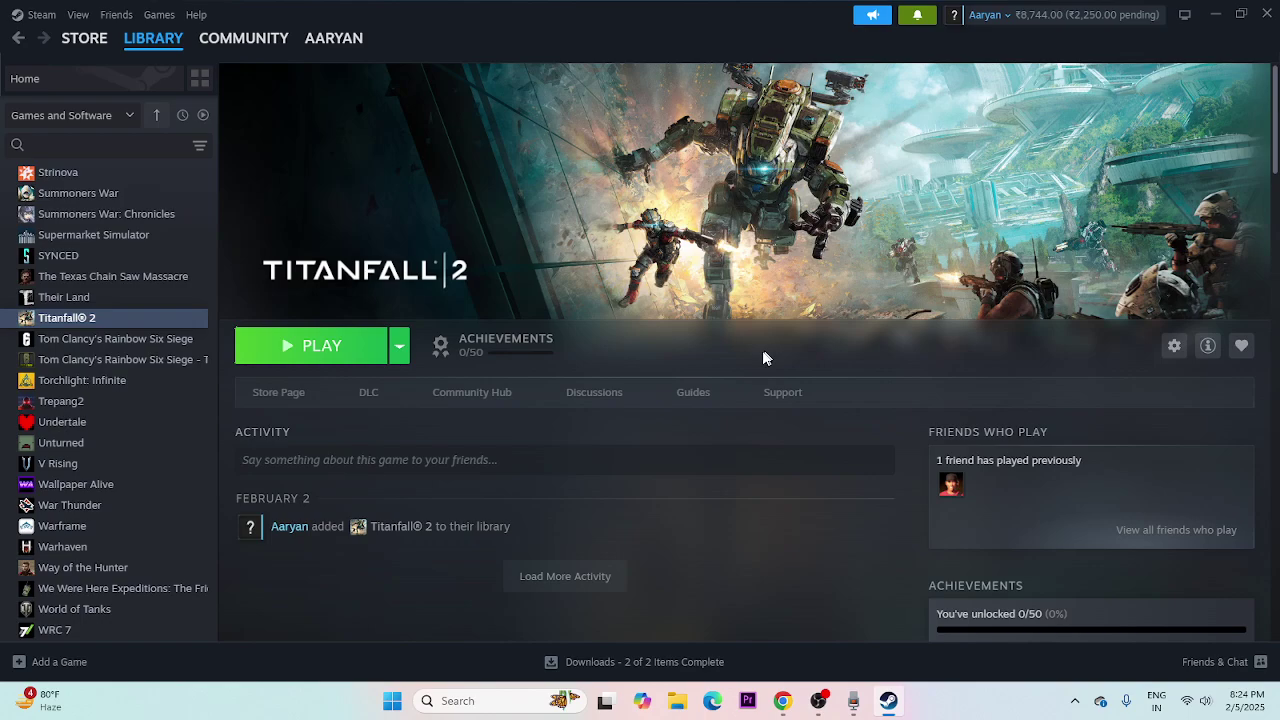
# - Open File Explorer at This PC to view the drives where the game could be installed, then close it
pyautogui.press('super+e')
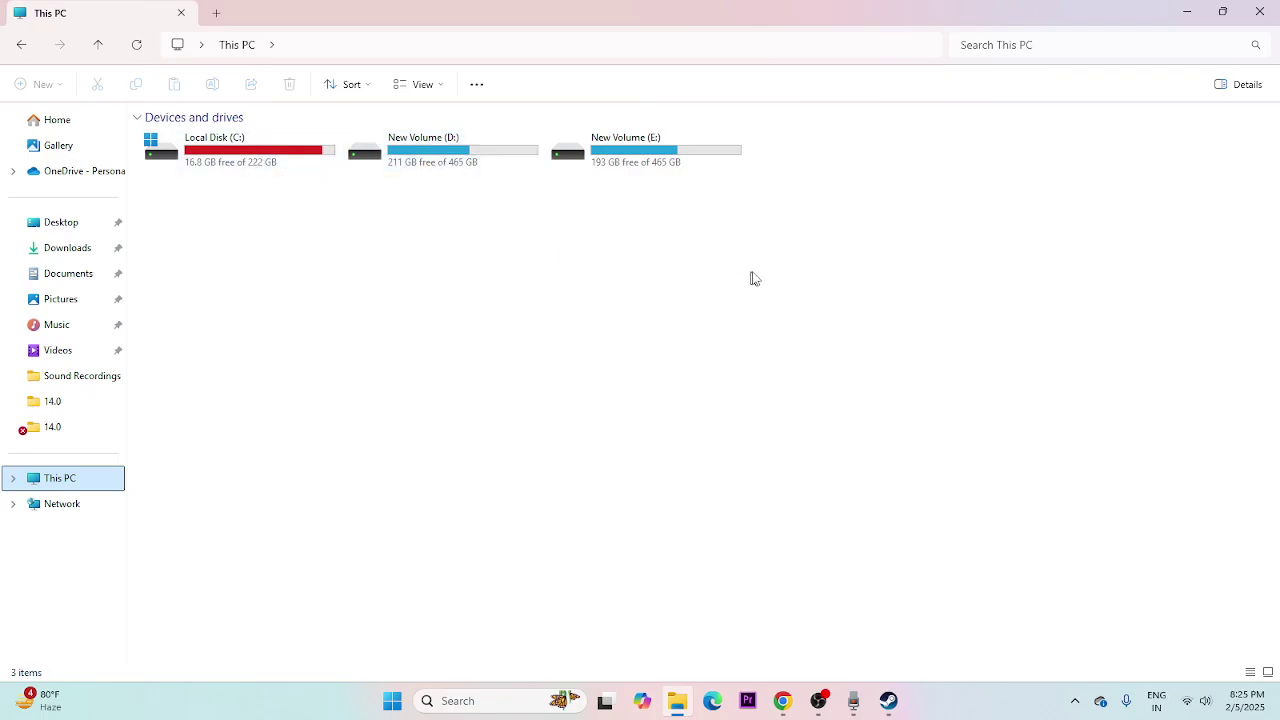
pyautogui.click(640, 327)
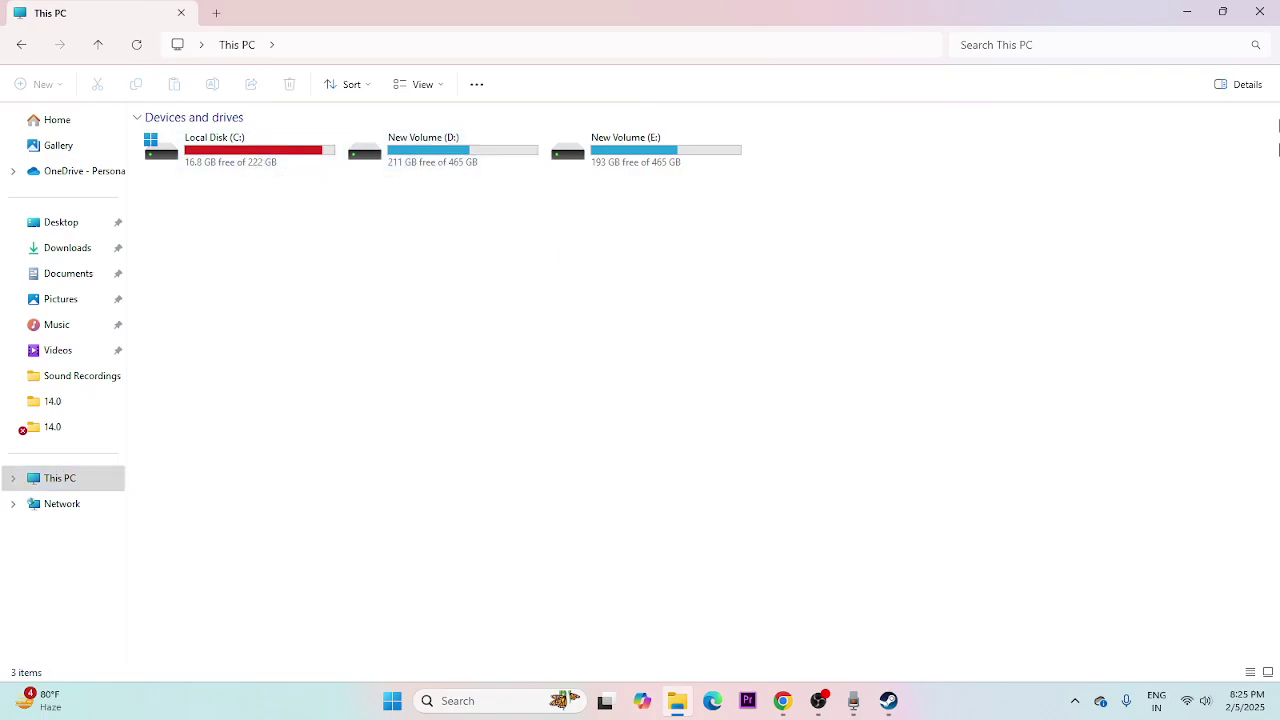
pyautogui.click(1260, 12)
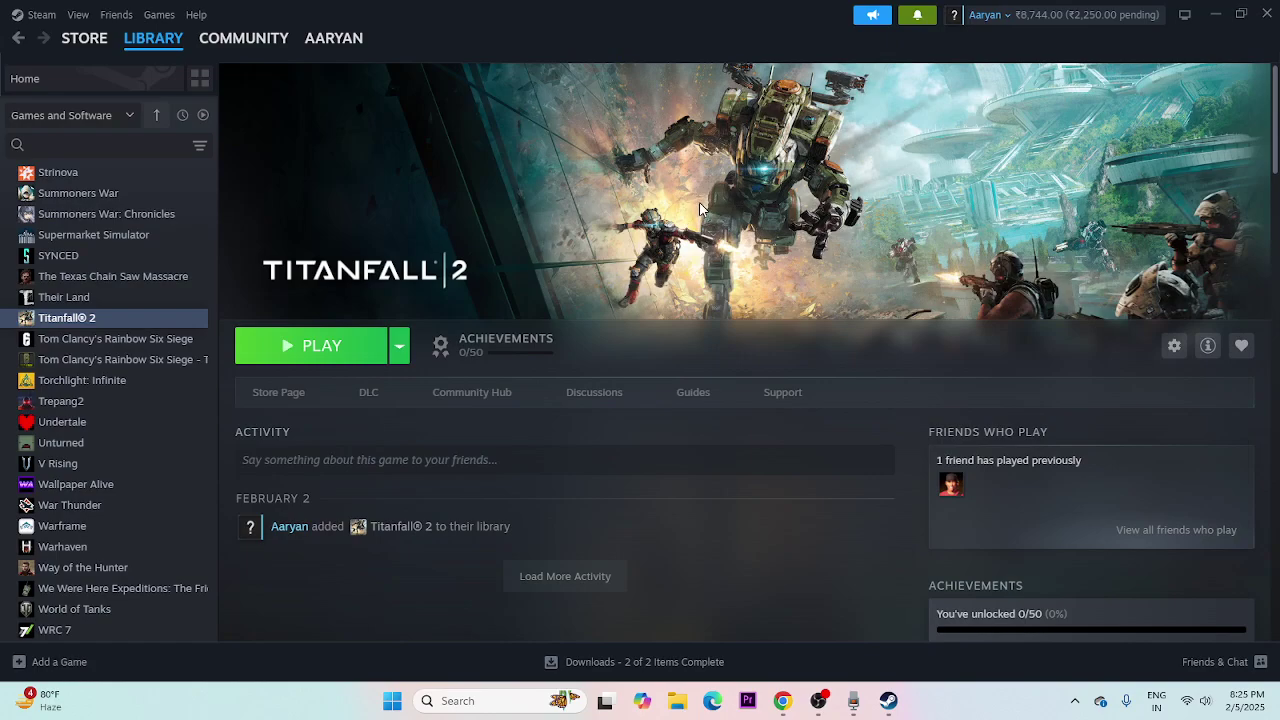